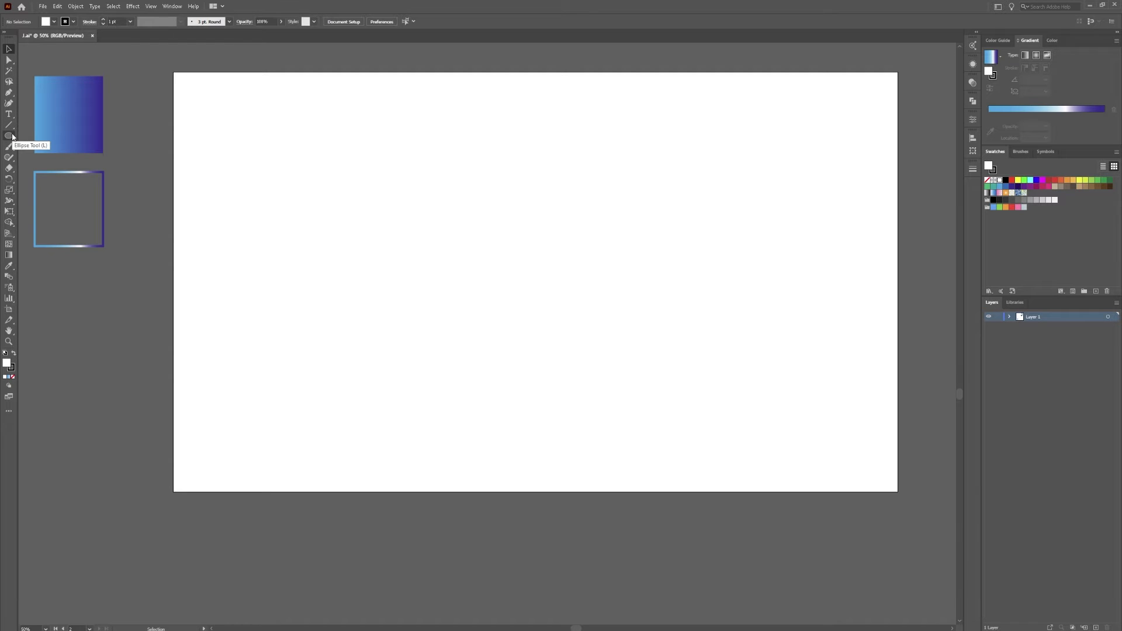
Step: Ready the Ellipse tool with a black fill and no stroke, and pan the view
click(10, 137)
click(14, 353)
click(11, 368)
click(13, 378)
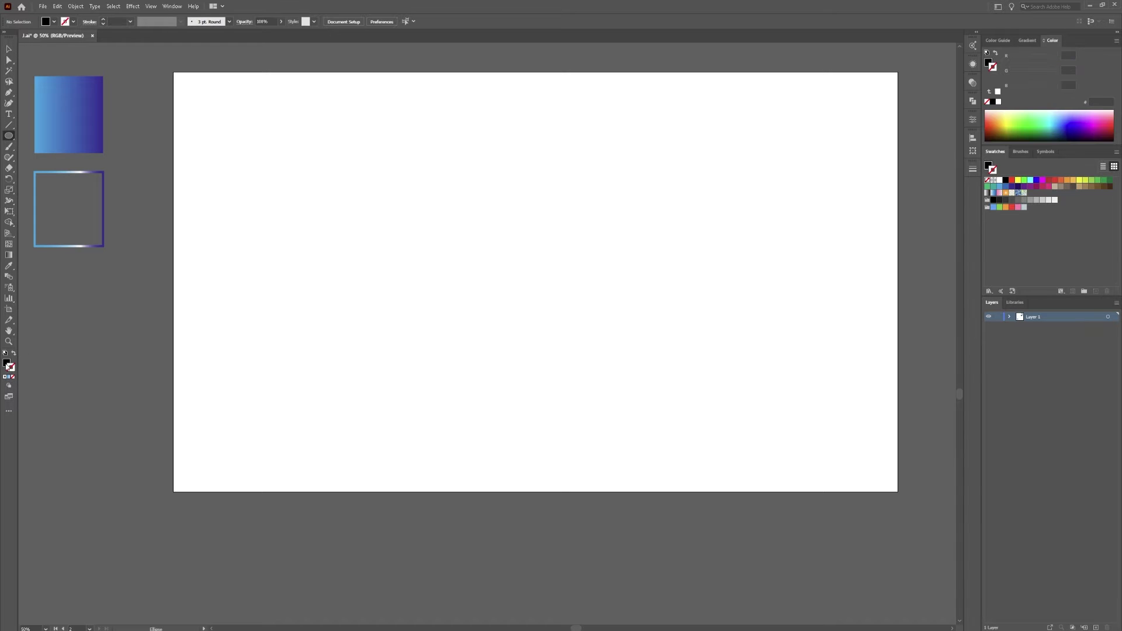
click(7, 365)
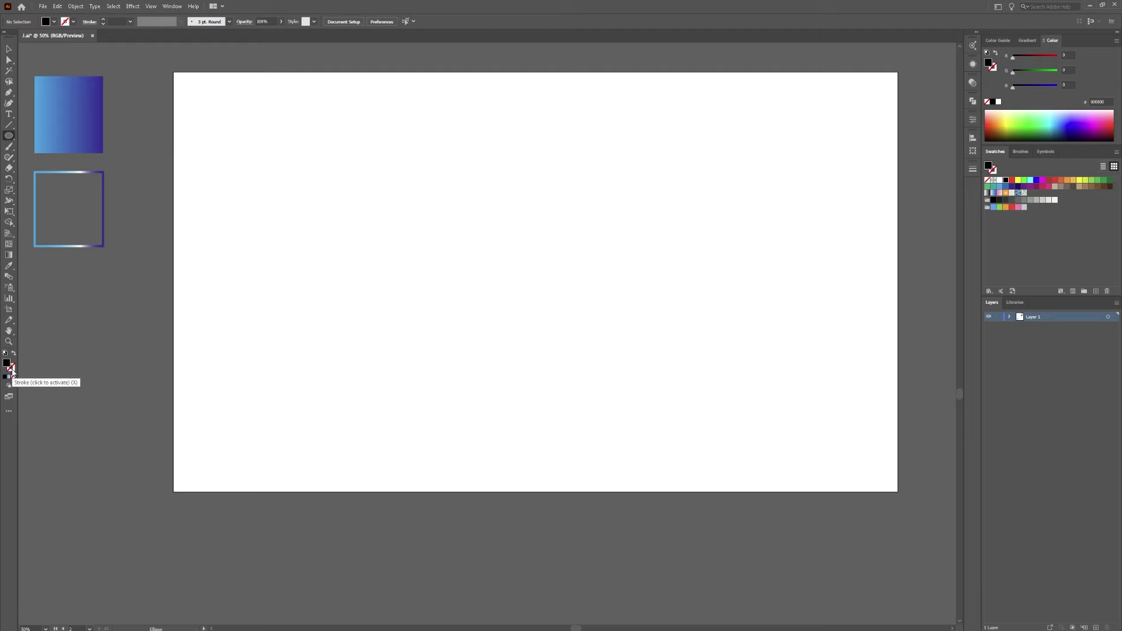
drag(615, 199, 601, 228)
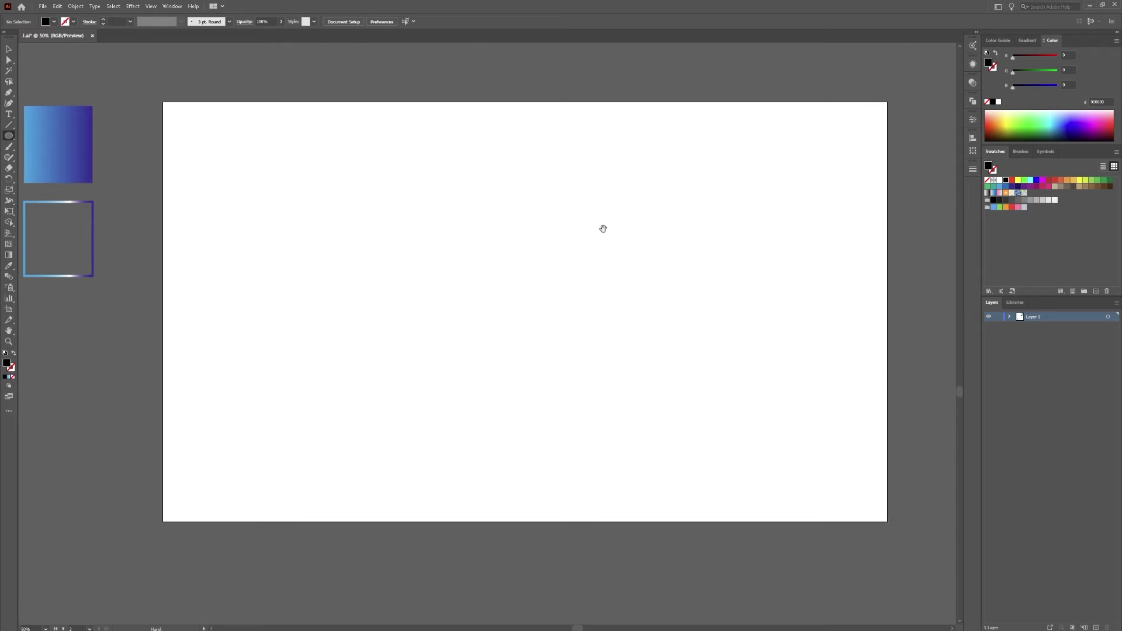
Step: Move both gradient sample rectangles right, level with the artboard top
key(v)
key(ctrl+a)
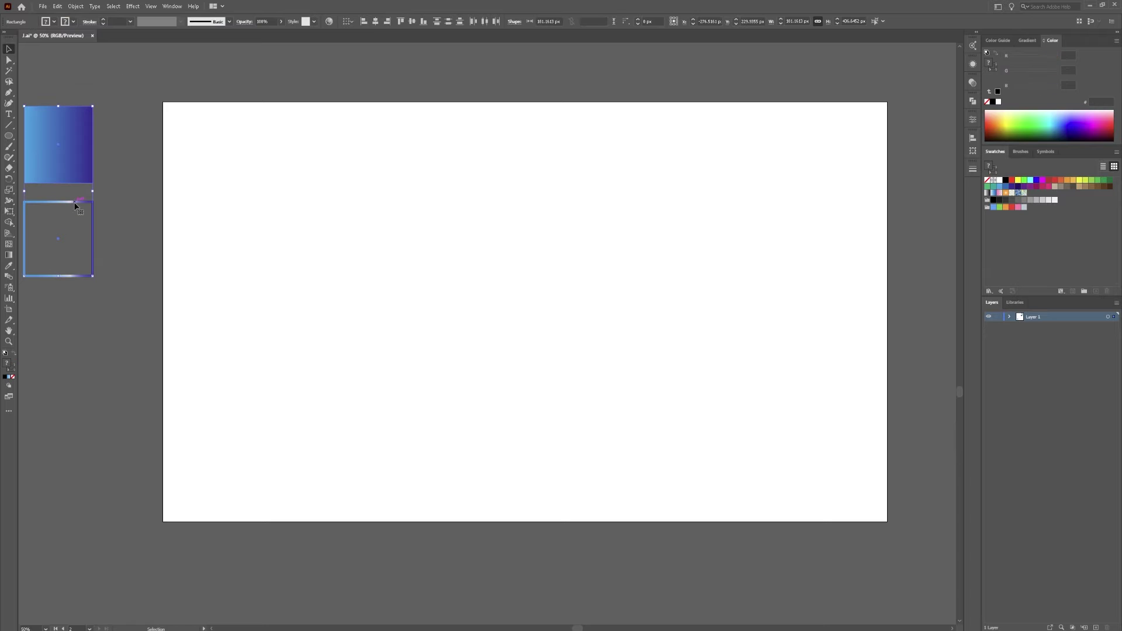
drag(69, 171, 129, 155)
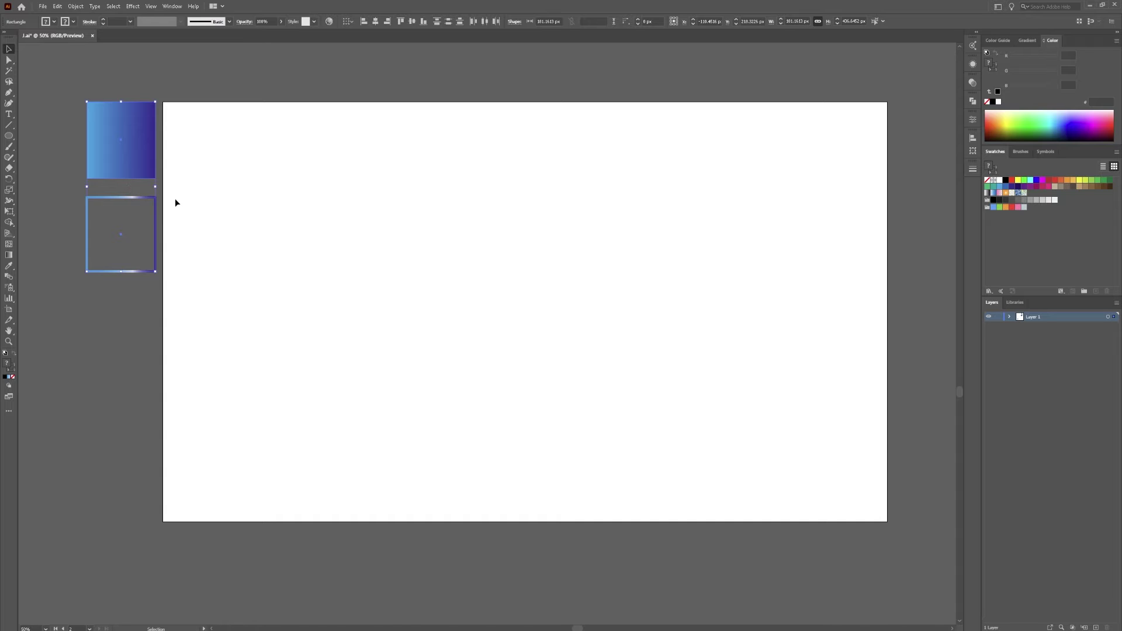
Step: Drag the top rectangle's light-blue gradient stop to Location 0%
click(135, 167)
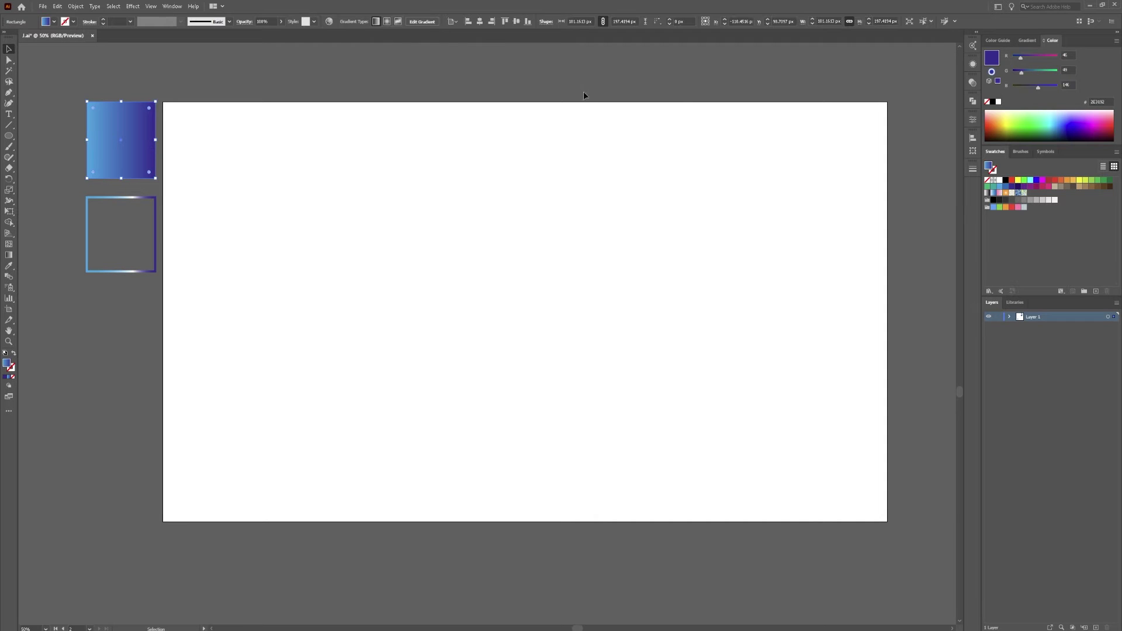
click(1027, 40)
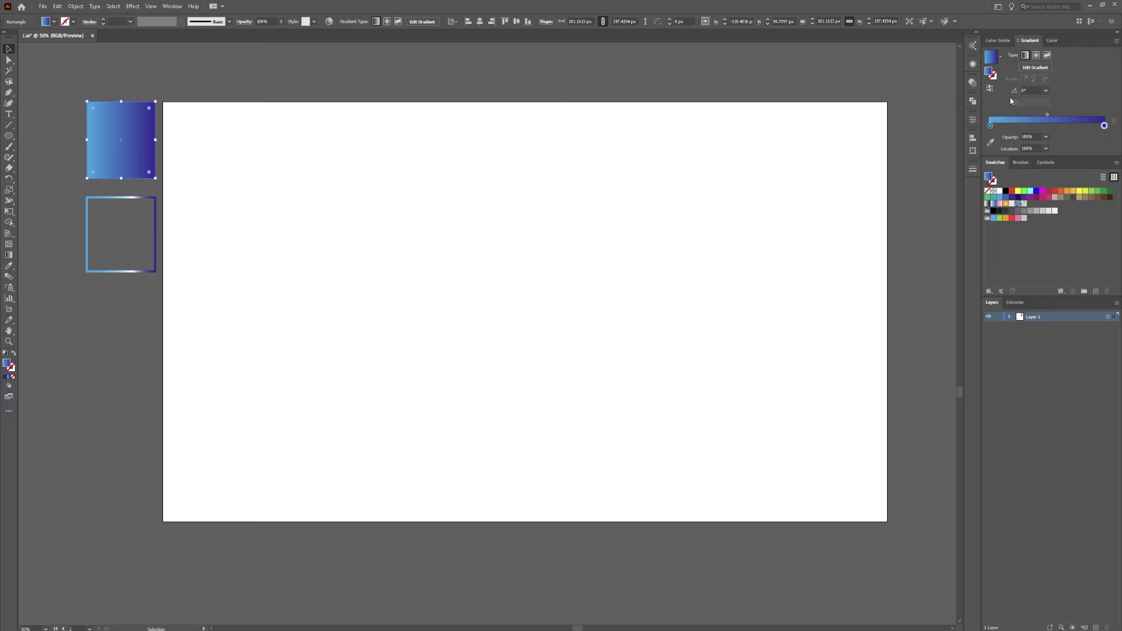
double_click(991, 125)
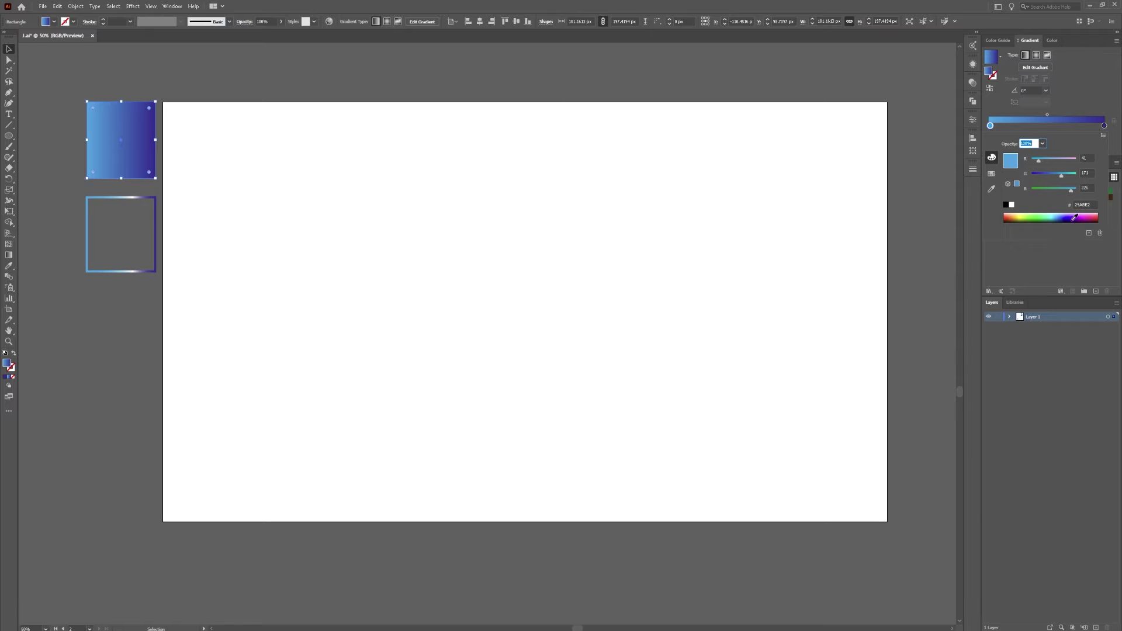
click(1070, 131)
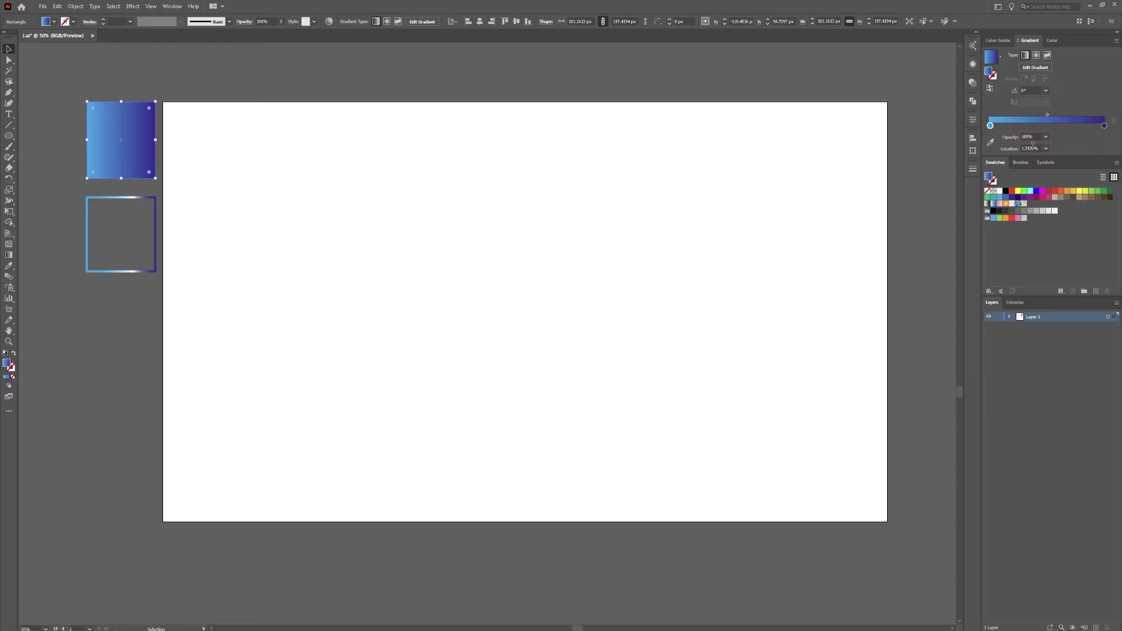
drag(992, 128, 949, 131)
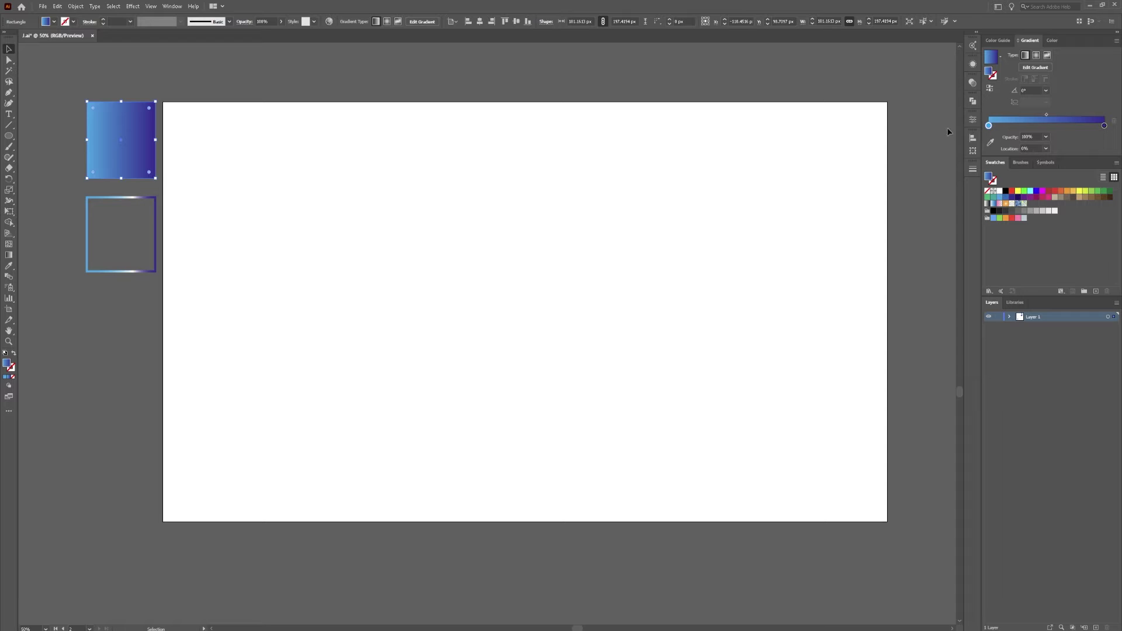
double_click(1104, 126)
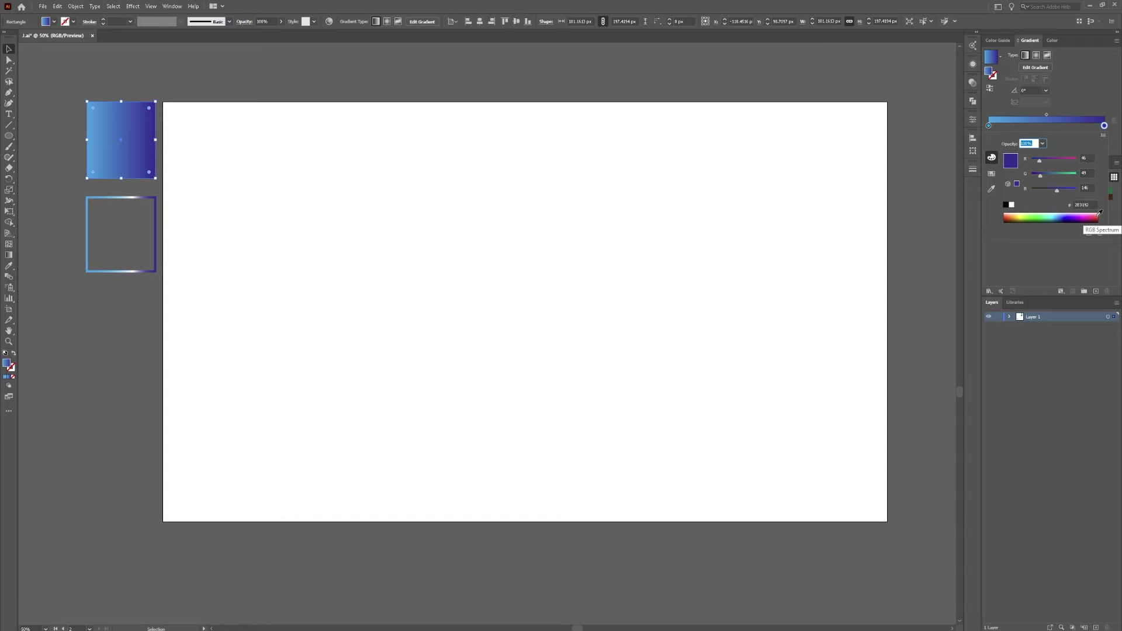
click(131, 281)
Step: Inspect the outlined square's stroke gradient stops: light blue, white and purple
click(131, 271)
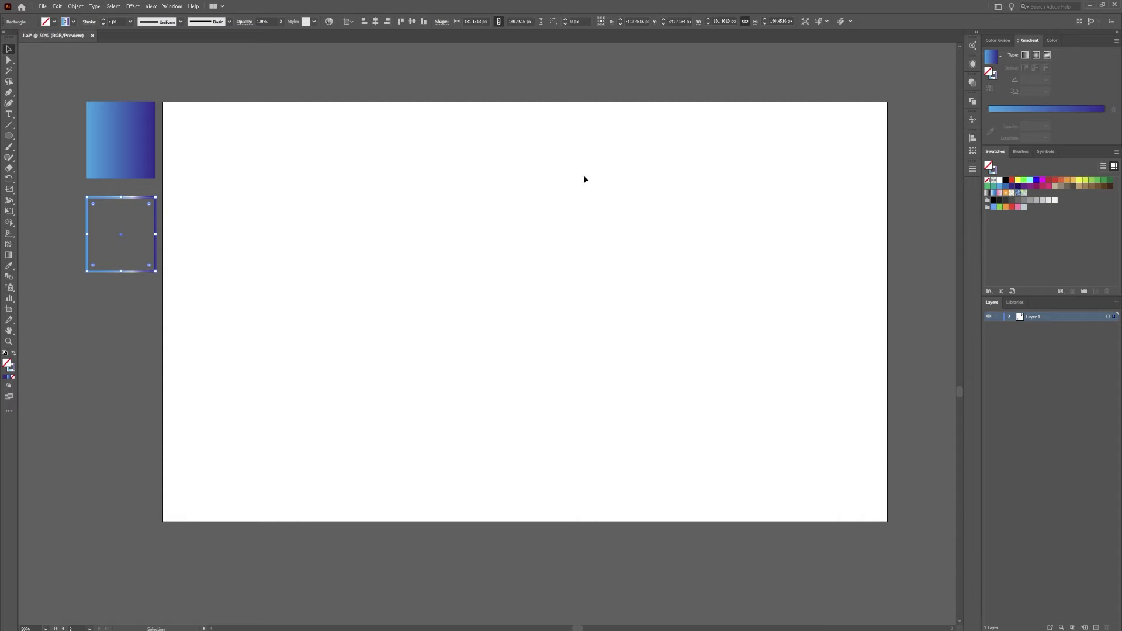
click(1016, 113)
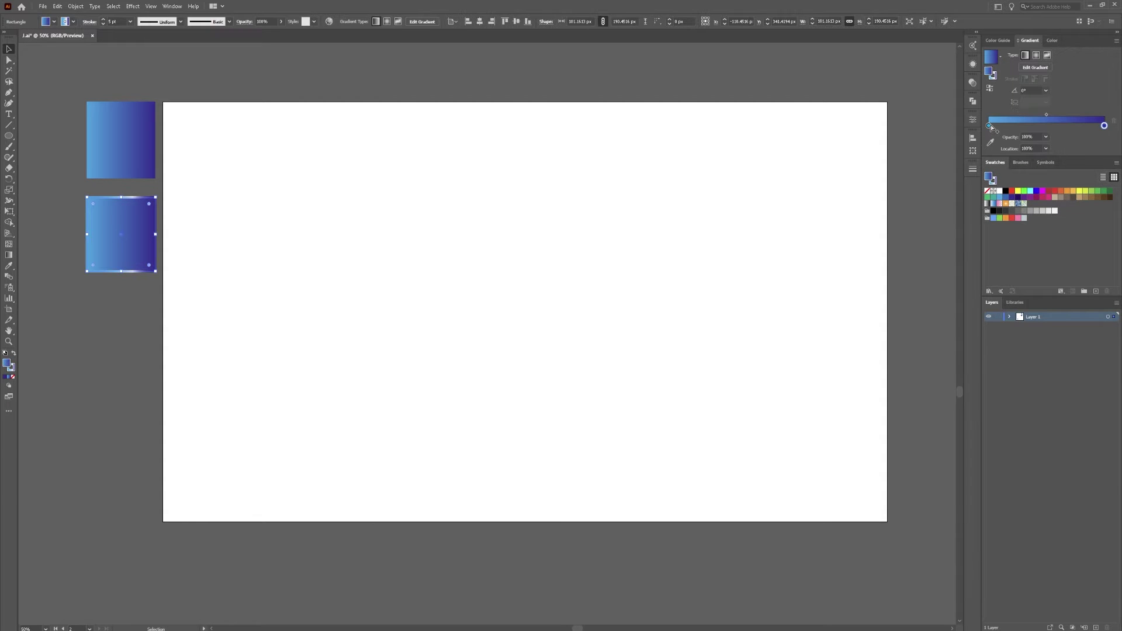
key(ctrl+z)
click(992, 75)
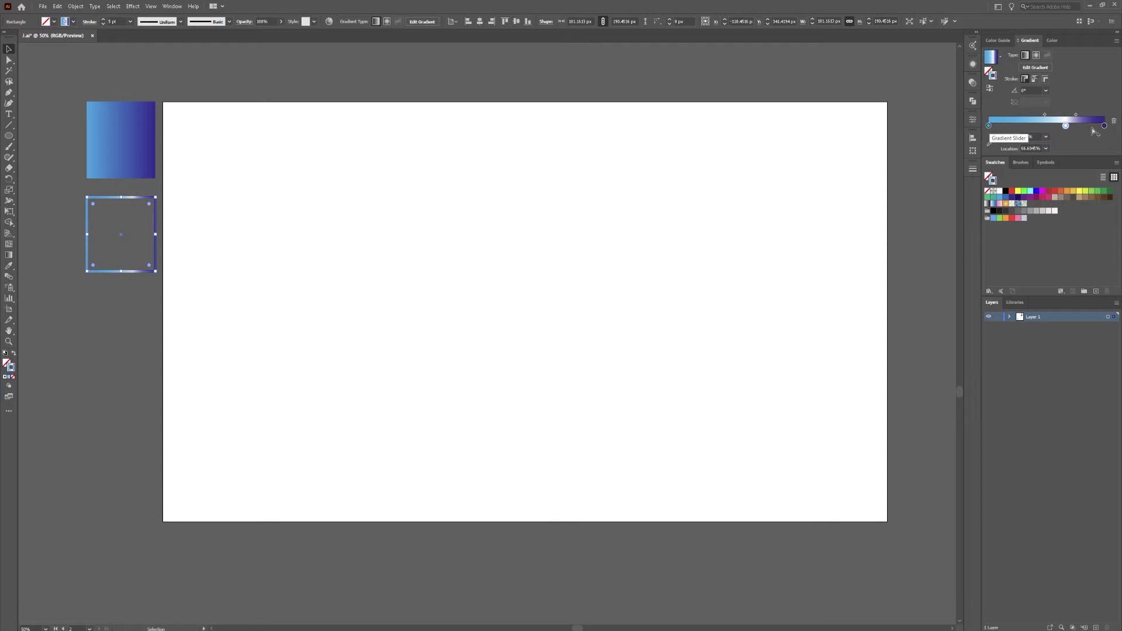
double_click(1066, 125)
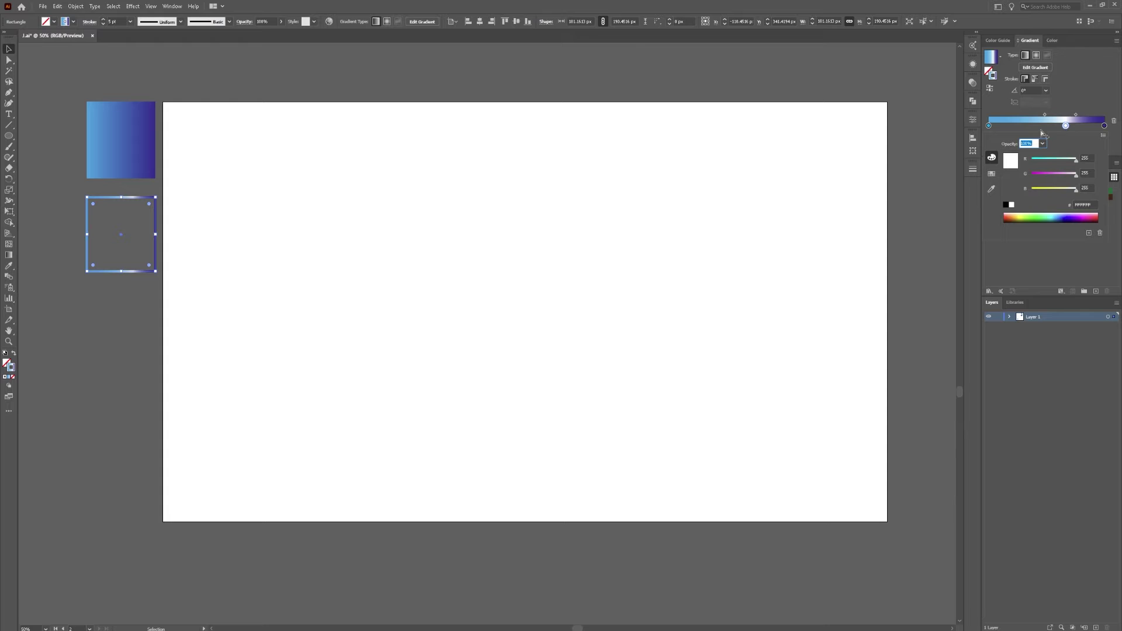
click(1105, 126)
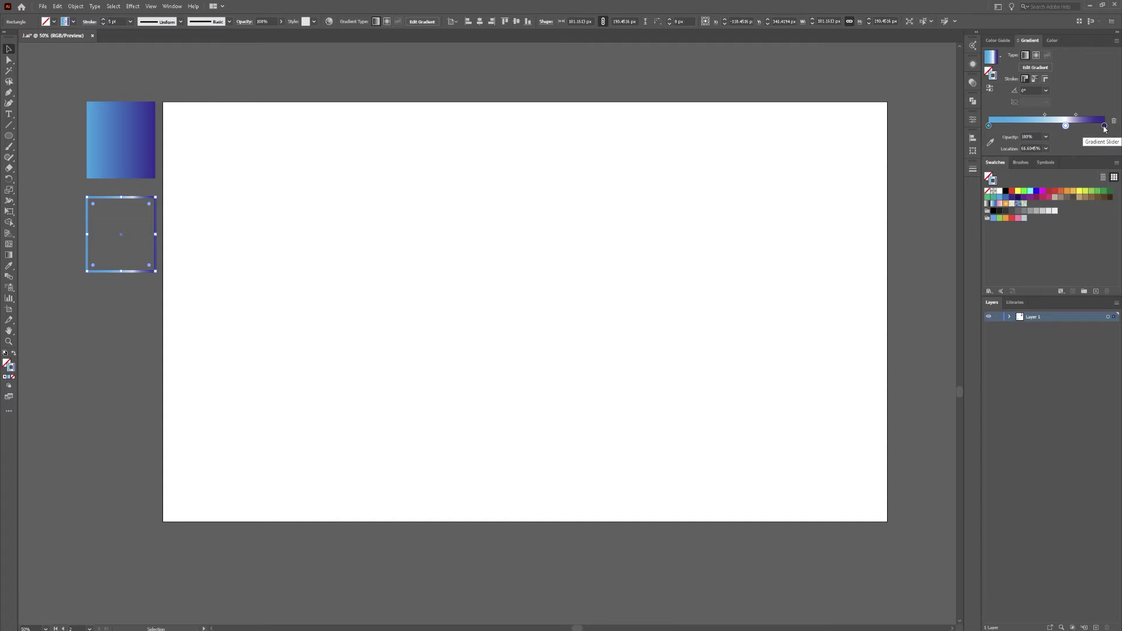
double_click(1104, 126)
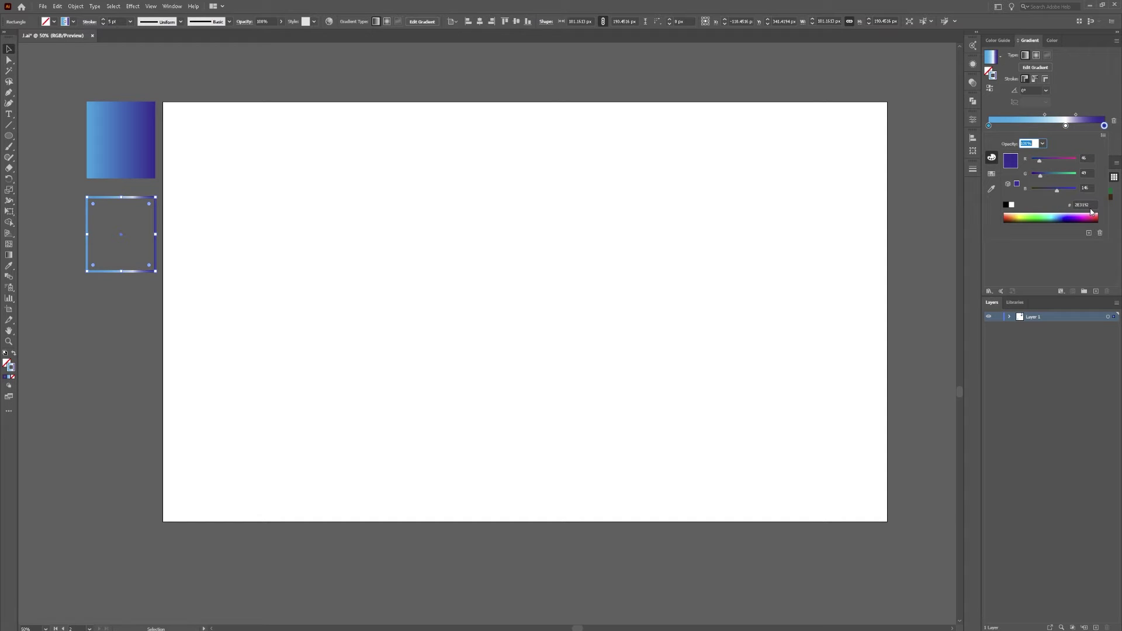
click(988, 126)
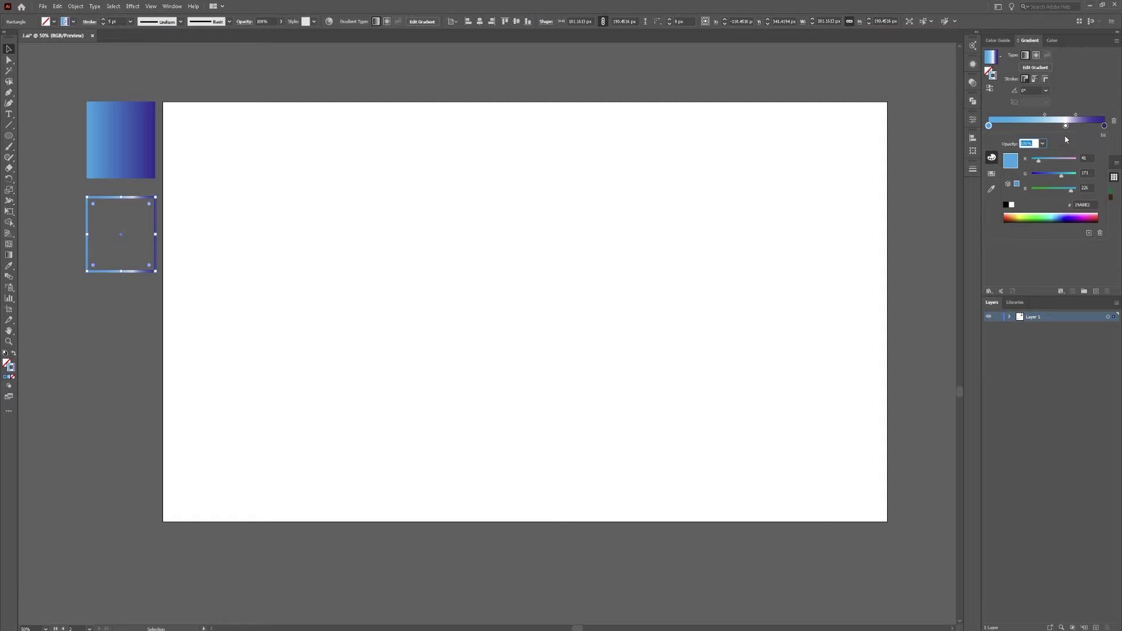
click(1083, 84)
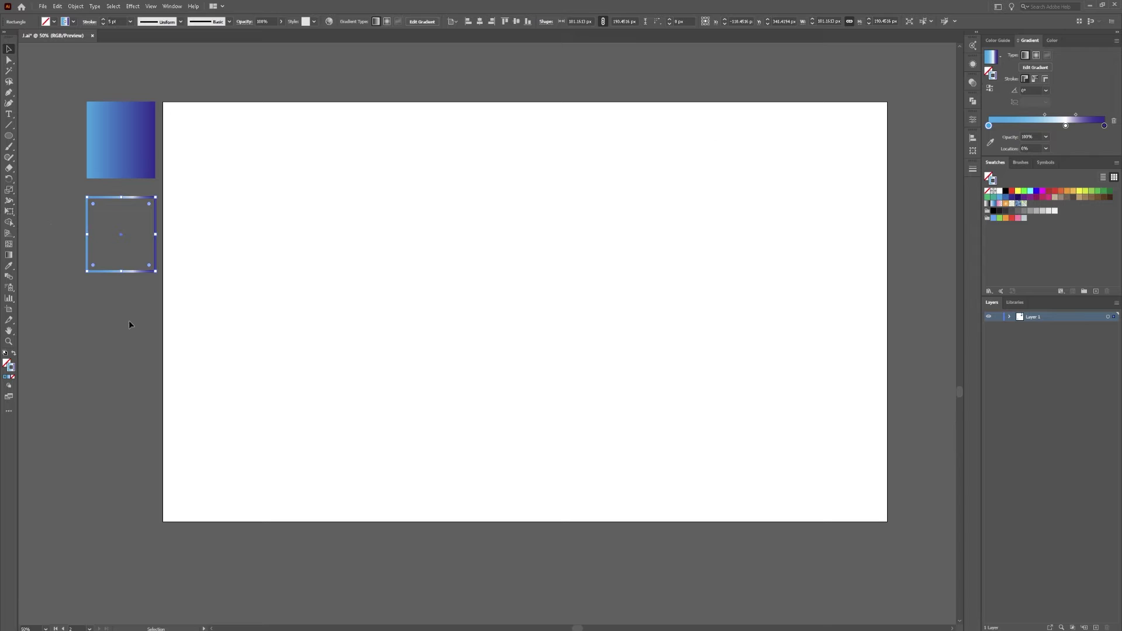
Step: Reset to default colours, then set a black fill with no stroke
click(8, 135)
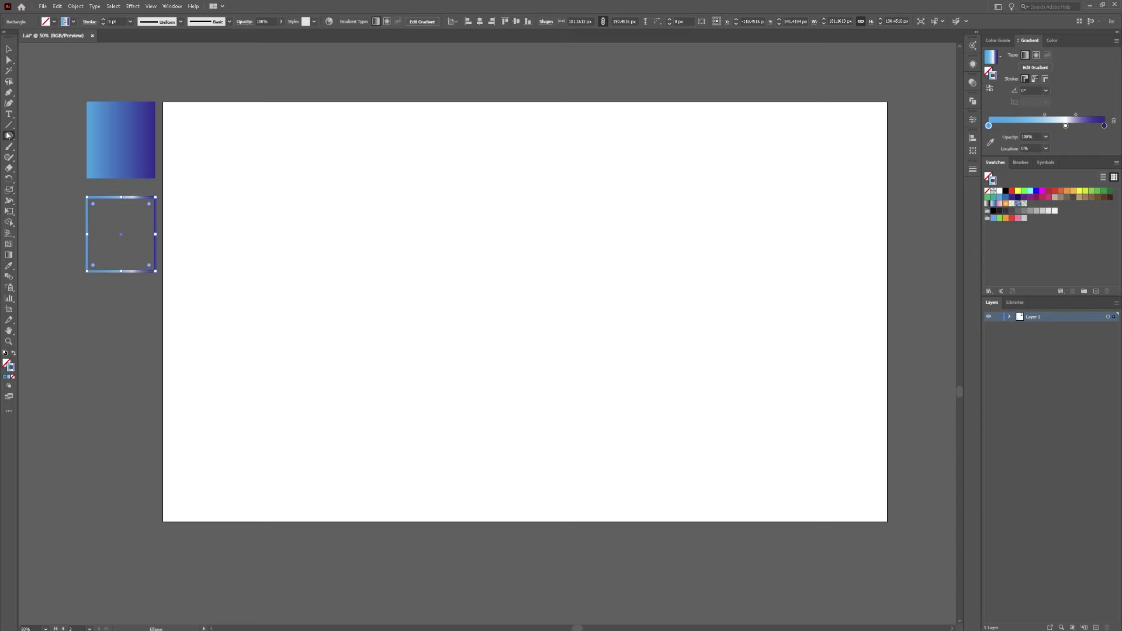
click(8, 361)
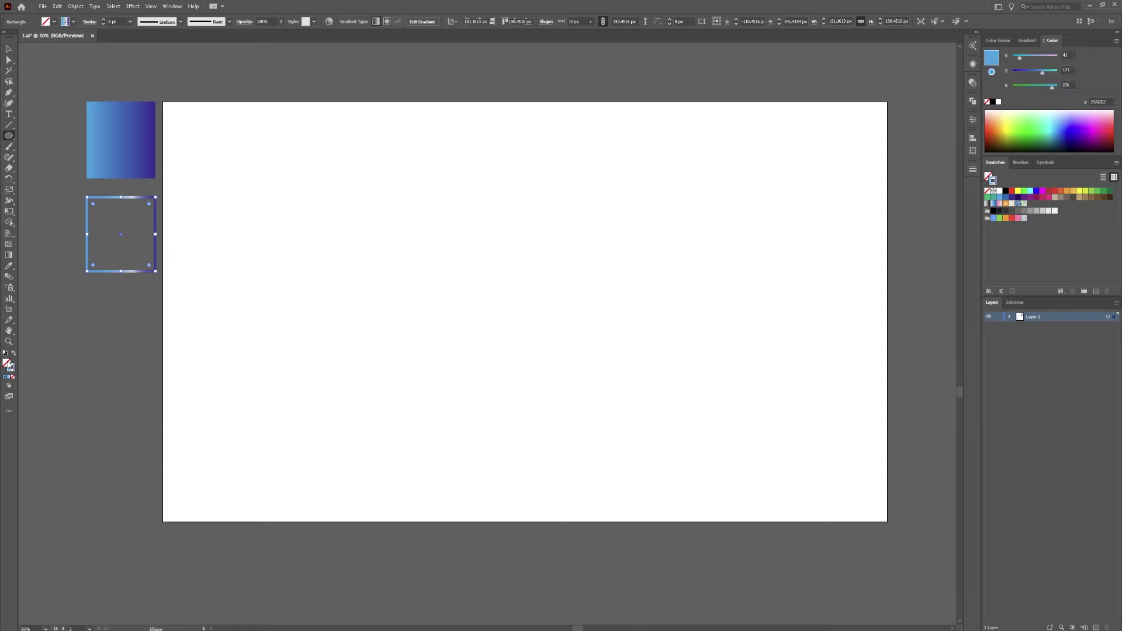
key(c)
key(v)
click(96, 331)
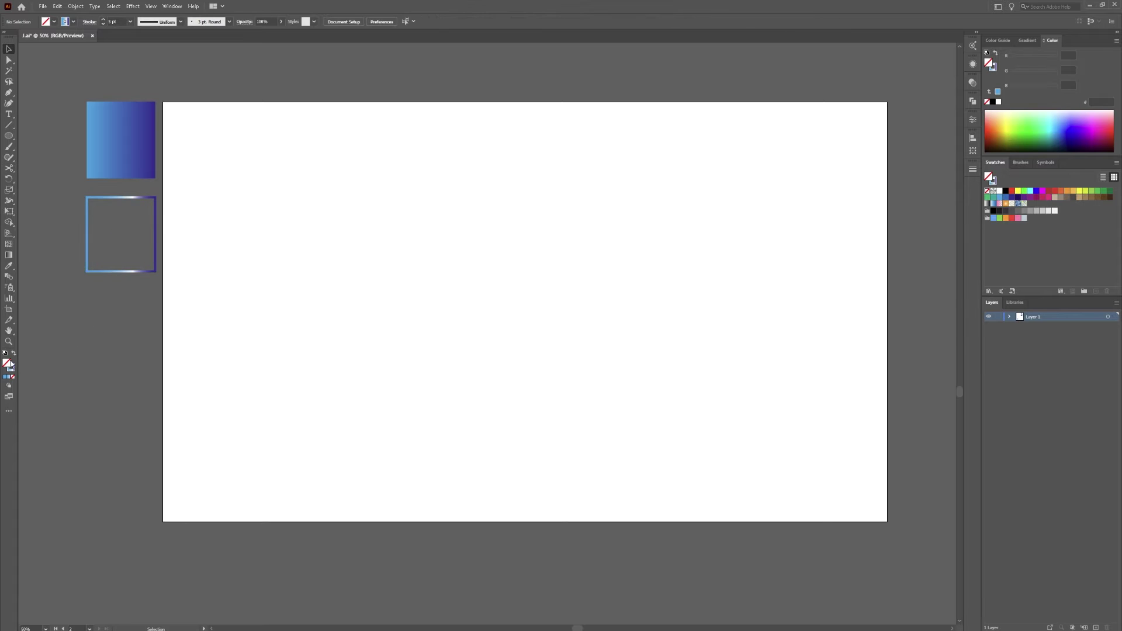
key(d)
click(10, 367)
key(shift+x)
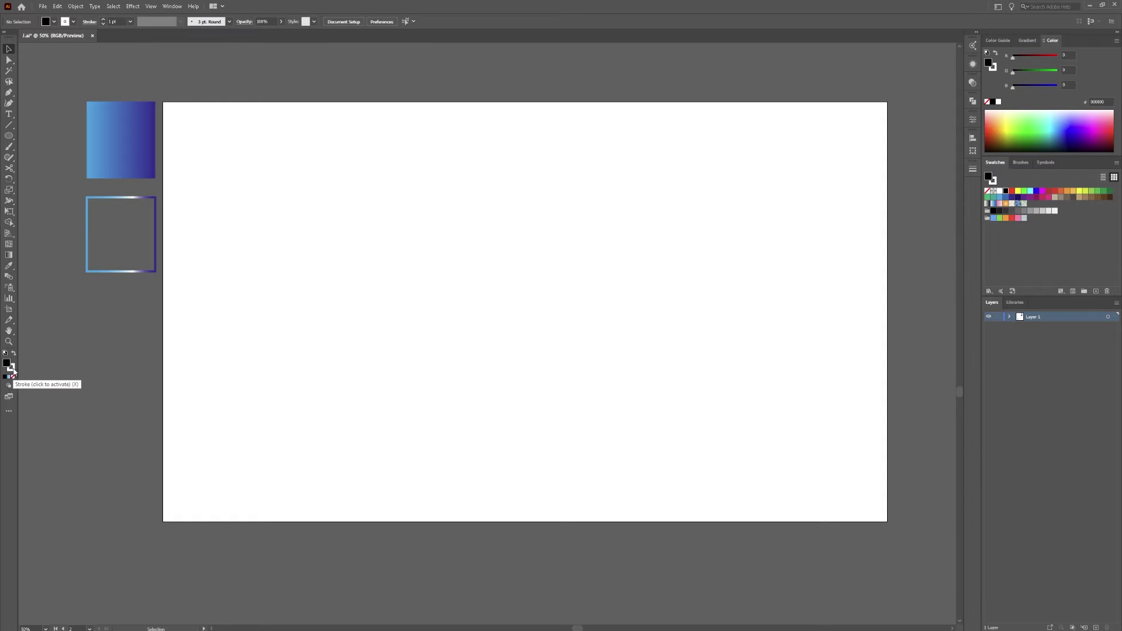
click(13, 378)
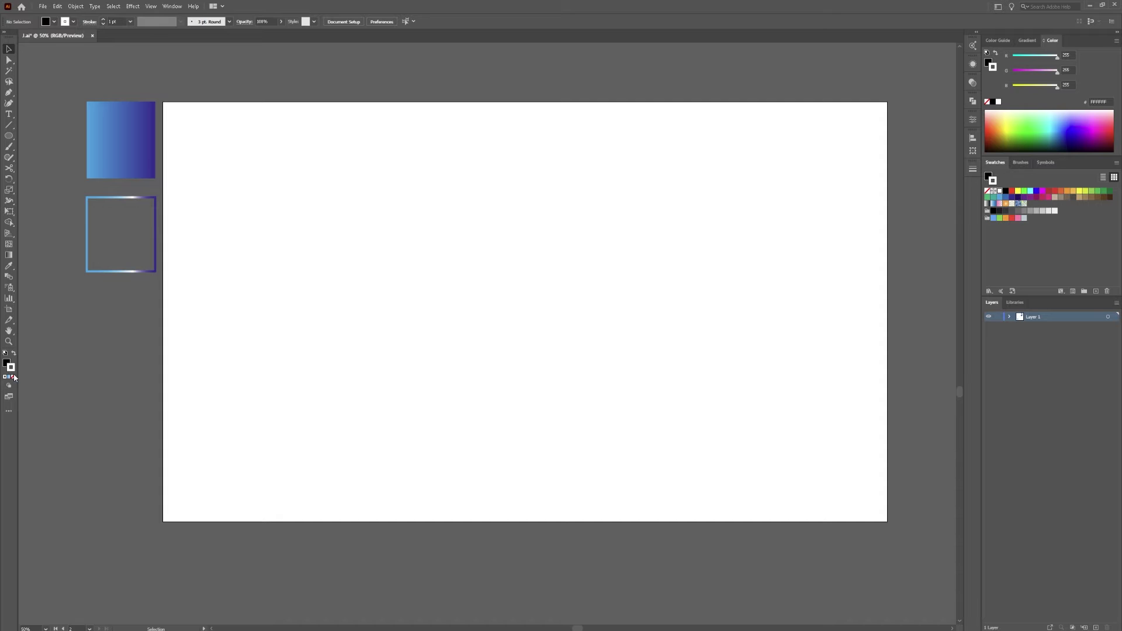
click(8, 362)
Step: Draw a trial black circle, delete it, and switch to black stroke with no fill
click(9, 136)
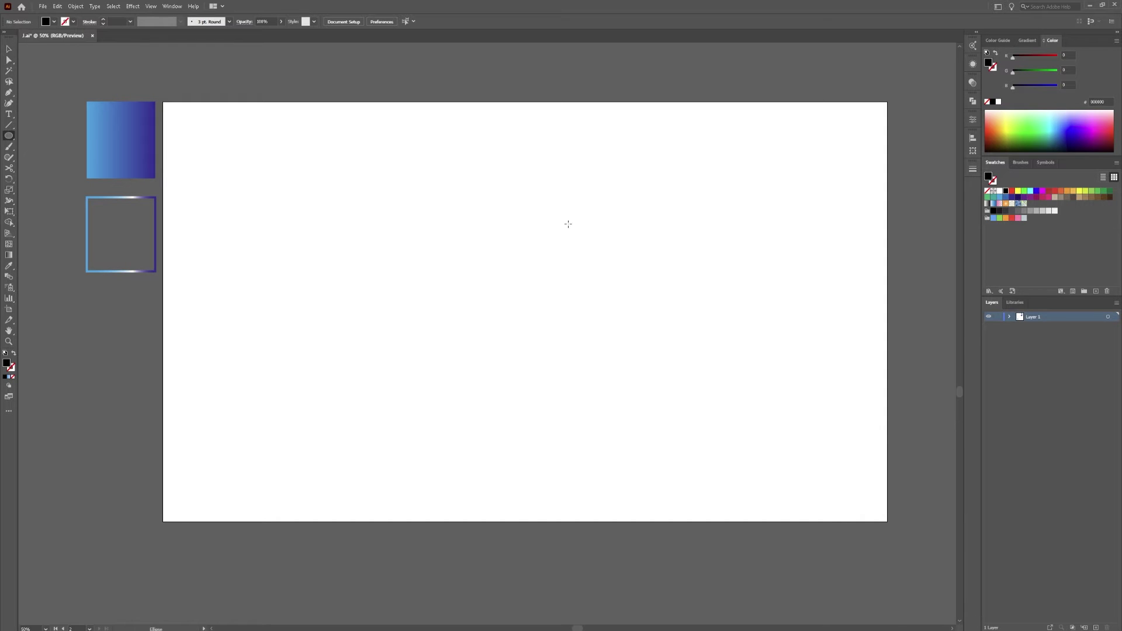
drag(511, 307, 695, 138)
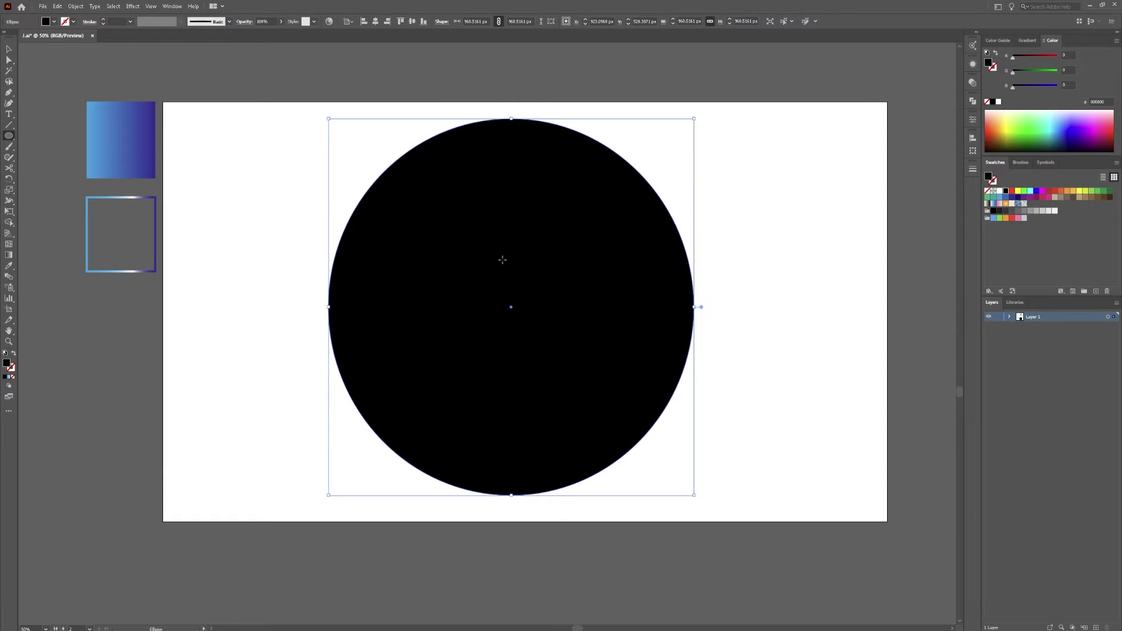
key(Delete)
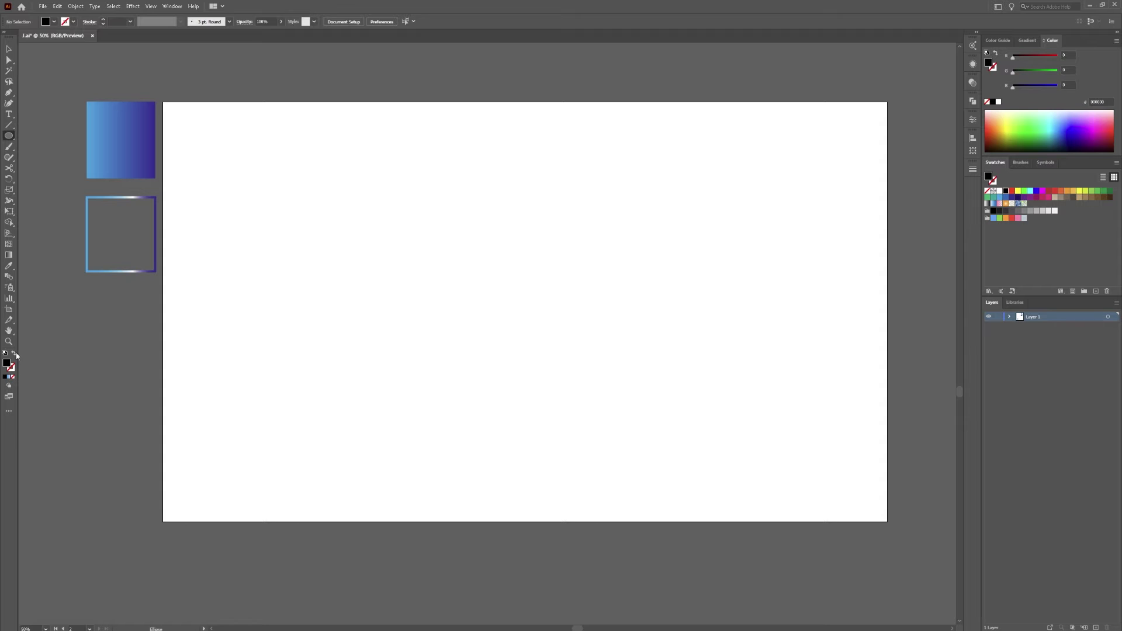
click(14, 353)
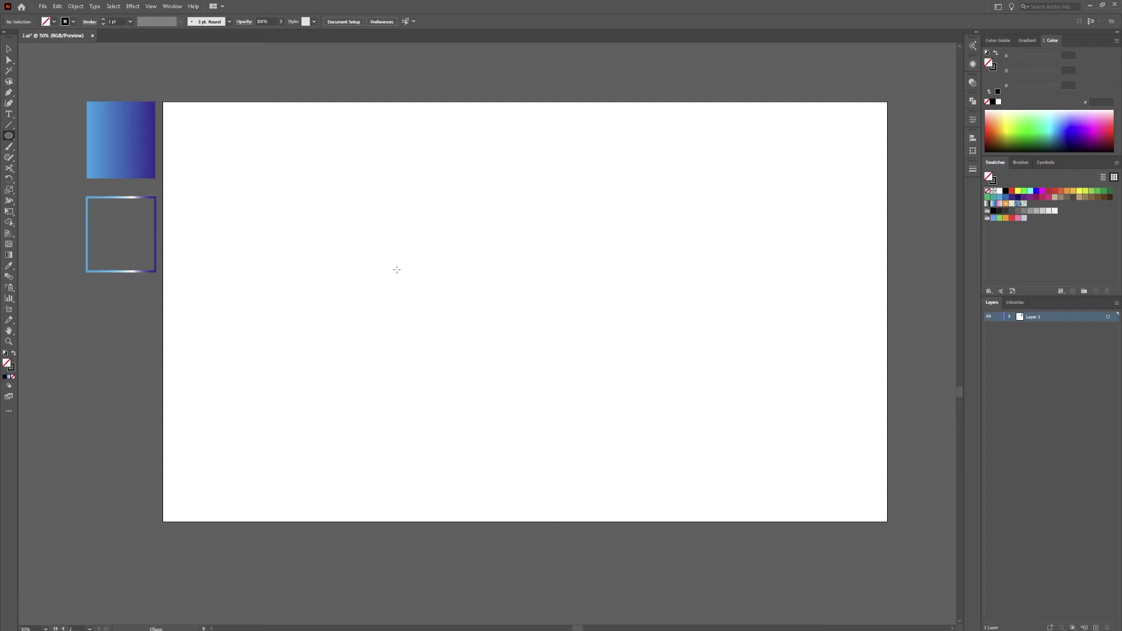
Step: Draw a large circle and raise its black stroke weight to 175 pt
mouse_move(498, 306)
mouse_down()
mouse_move(728, 110)
mouse_move(669, 153)
mouse_up()
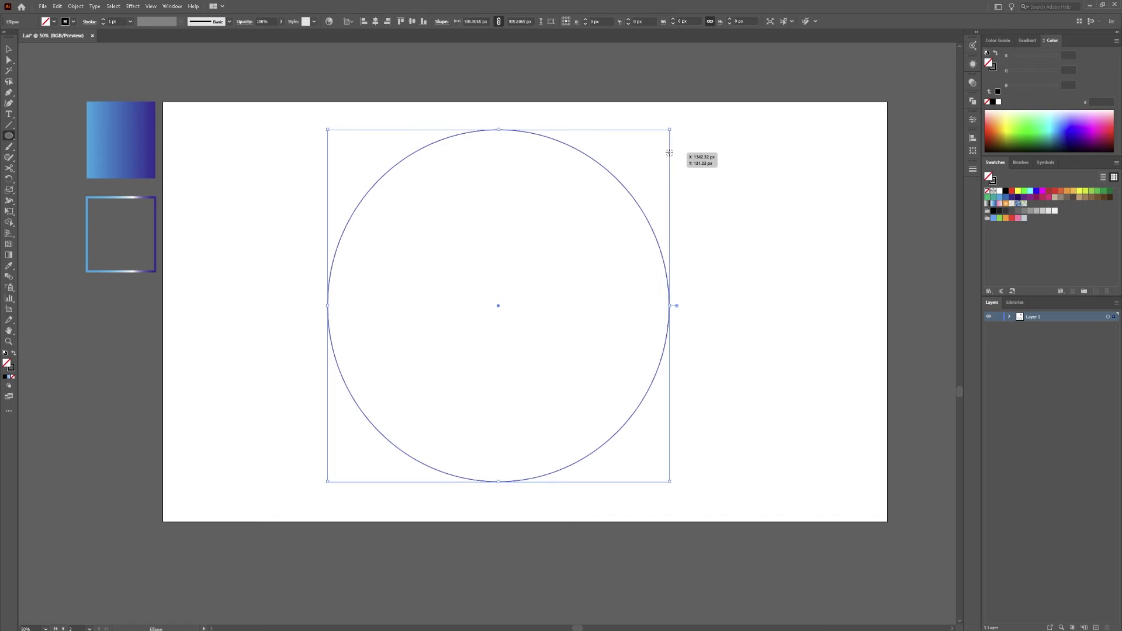
click(102, 19)
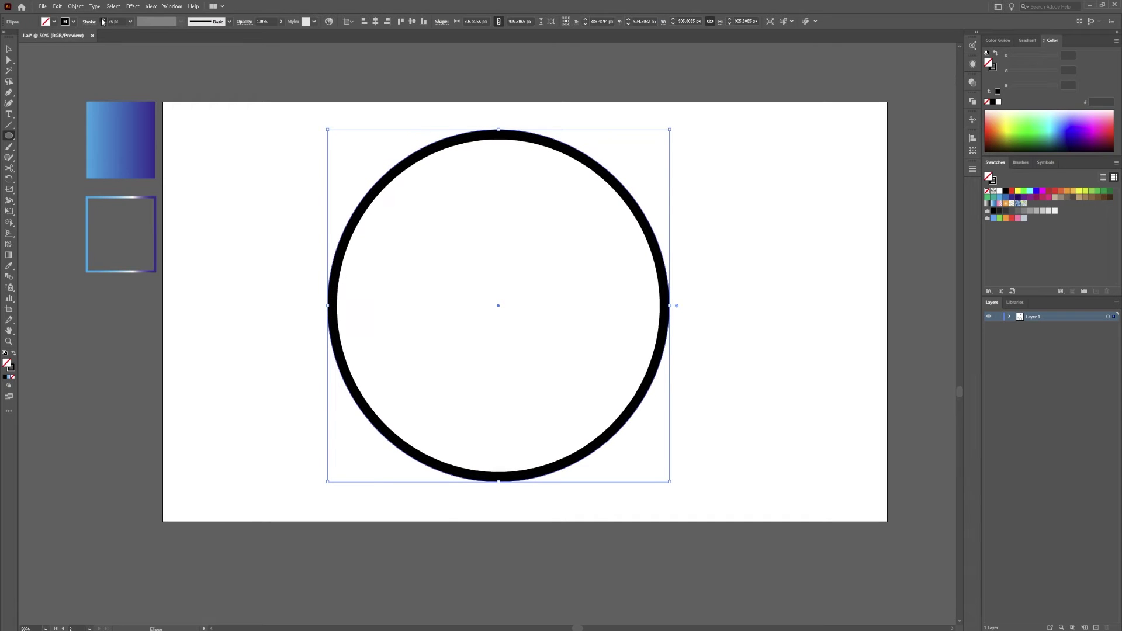
drag(102, 21, 105, 25)
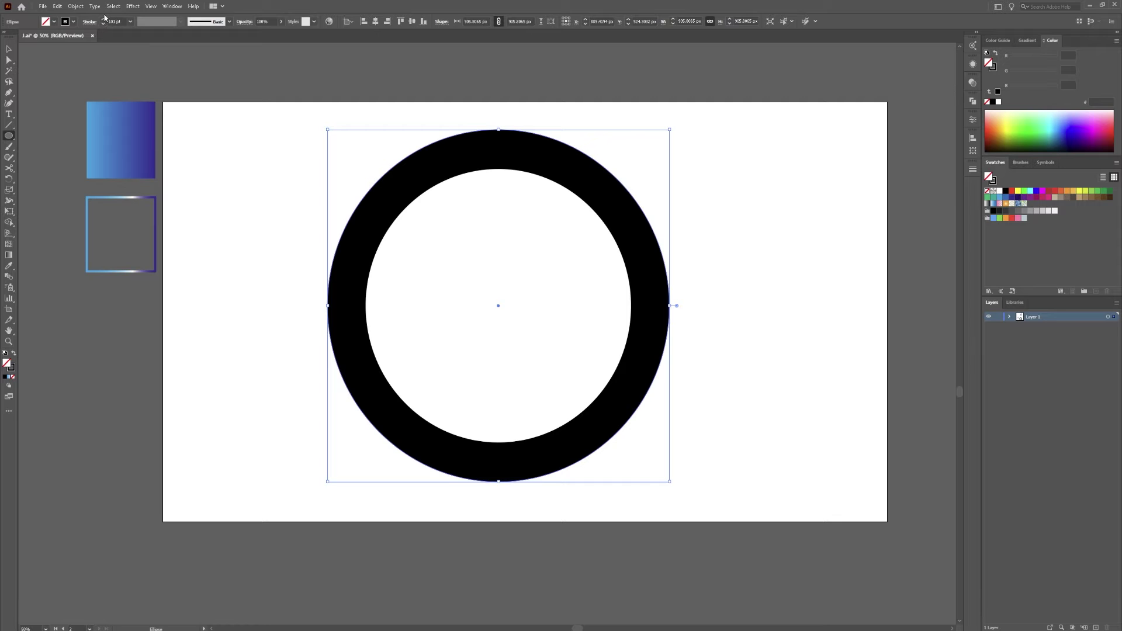
drag(103, 22, 102, 22)
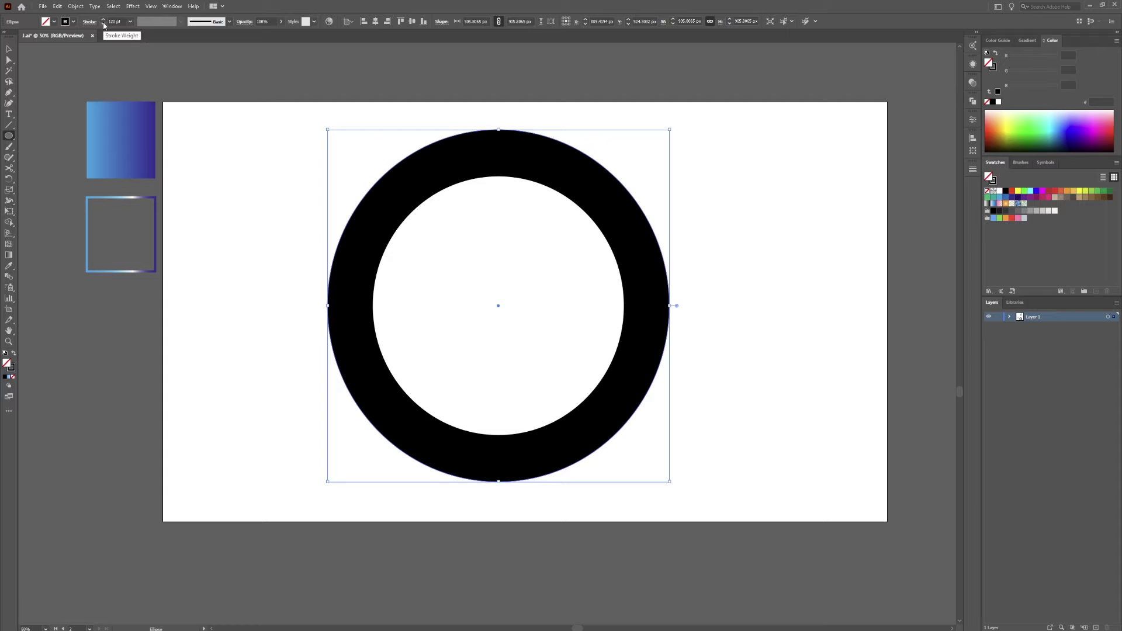
drag(103, 21, 104, 24)
click(105, 23)
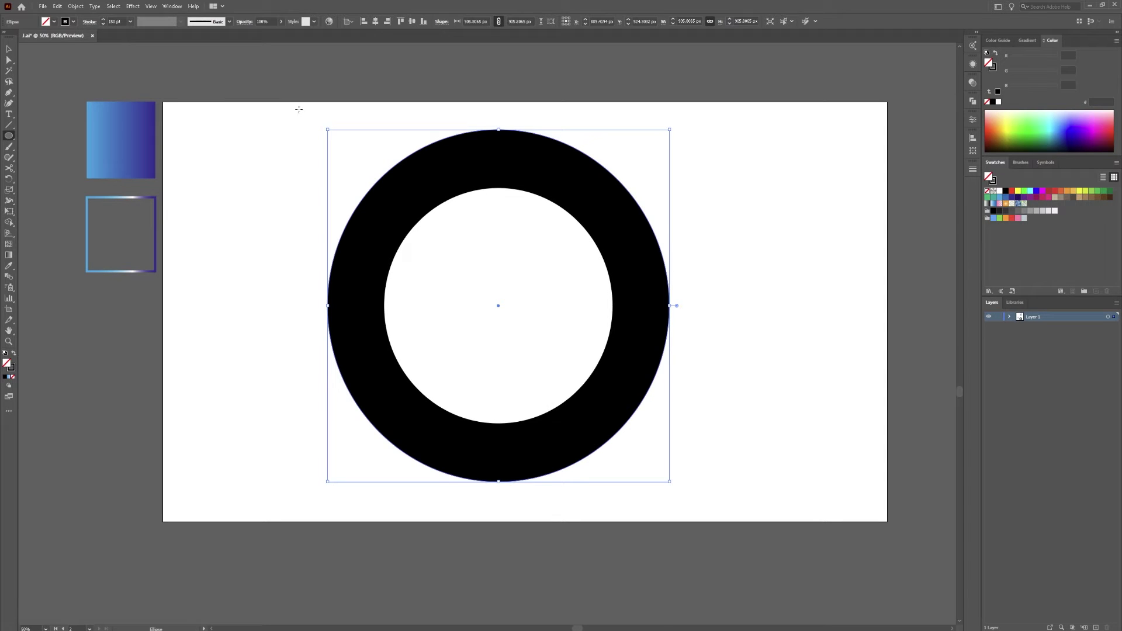
click(115, 21)
text(175)
key(Return)
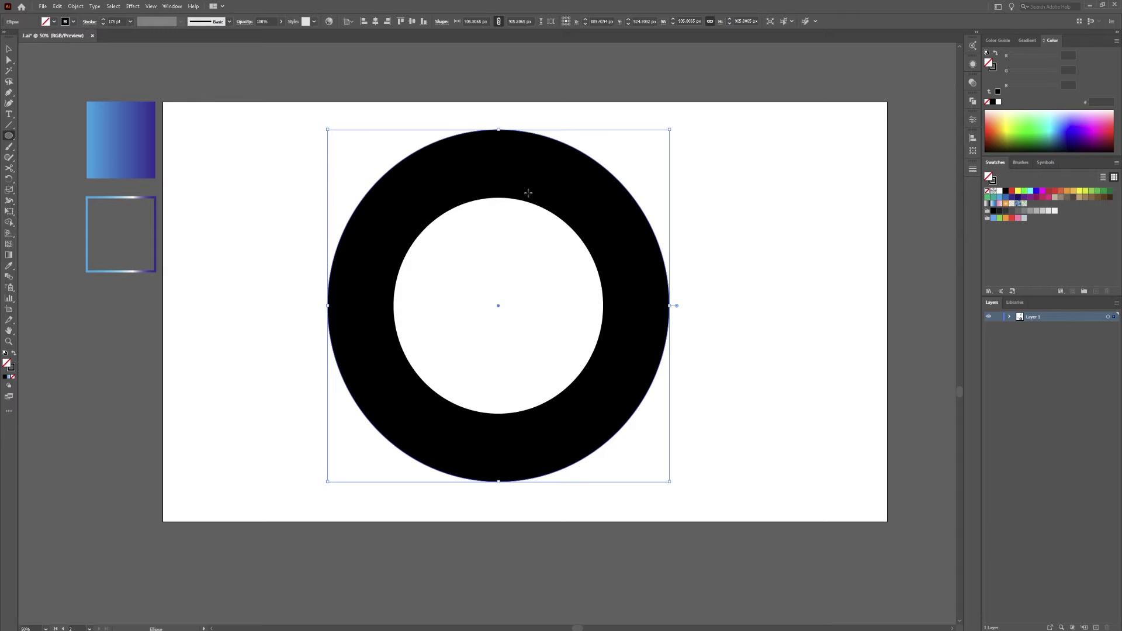
key(v)
key(ctrl+shift+a)
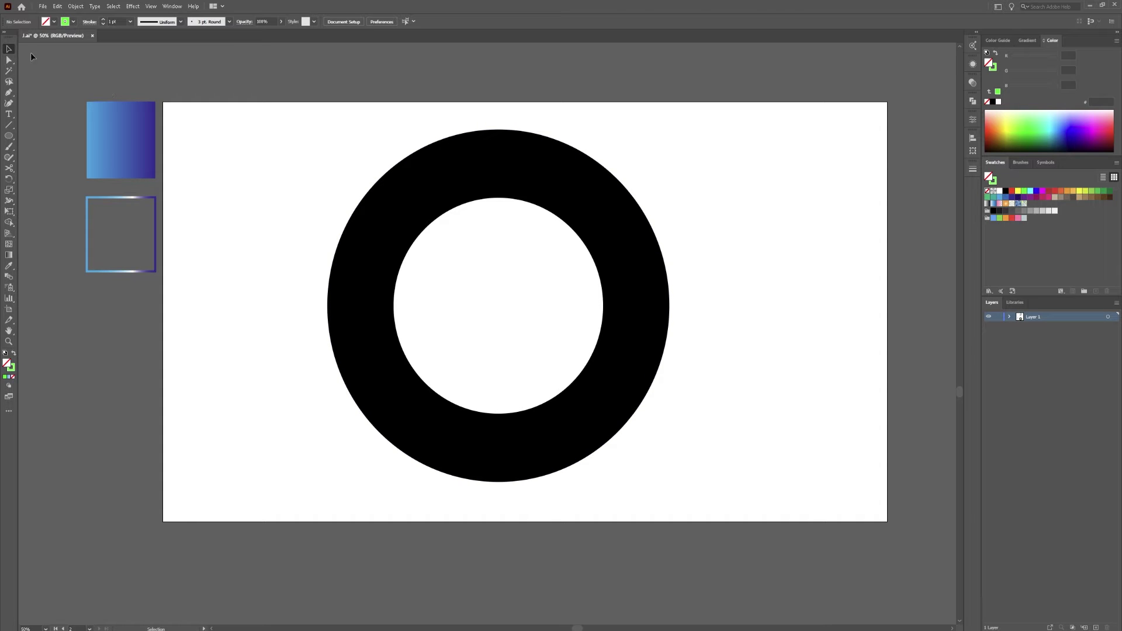
Step: Apply Object > Expand Appearance to convert the ring's stroke into a black-filled shape
click(401, 205)
click(80, 7)
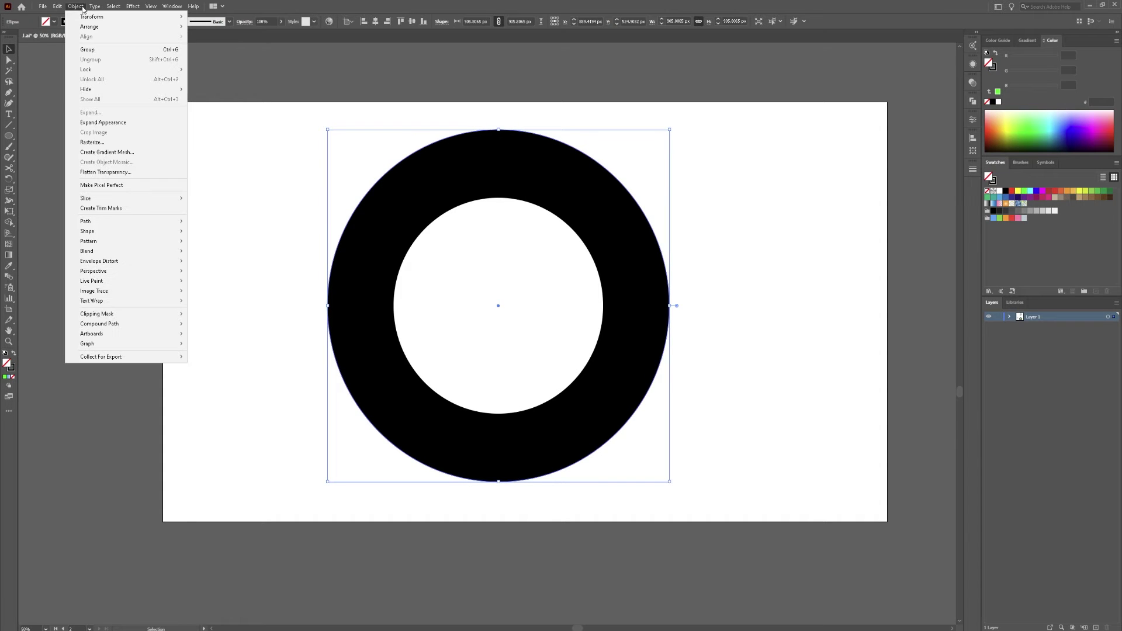
click(111, 122)
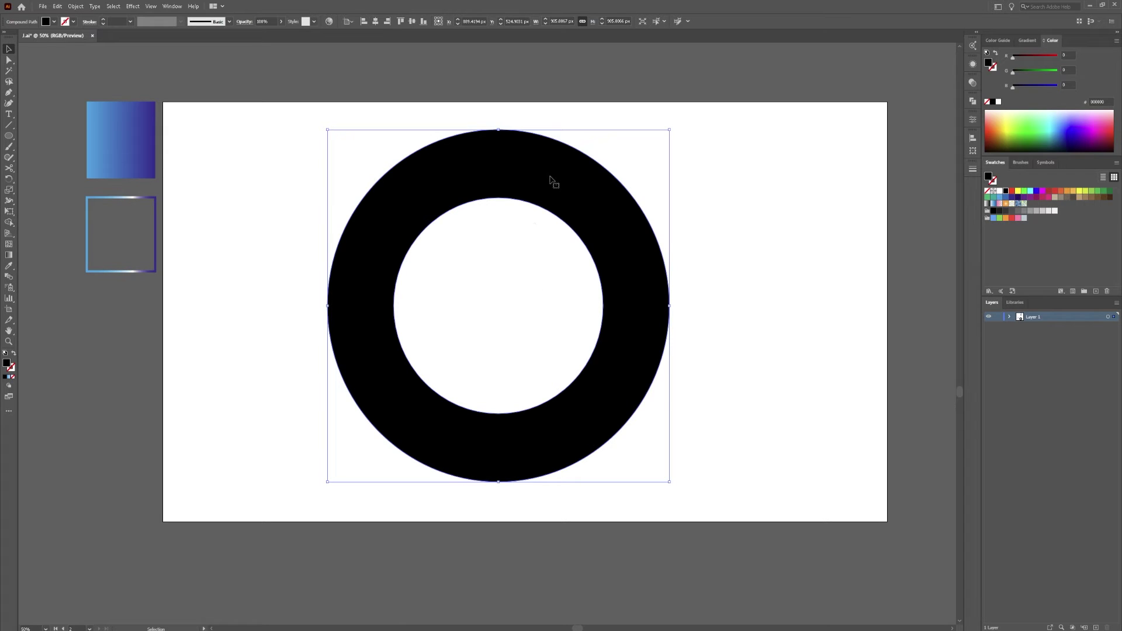
click(740, 117)
click(591, 207)
click(446, 225)
click(10, 93)
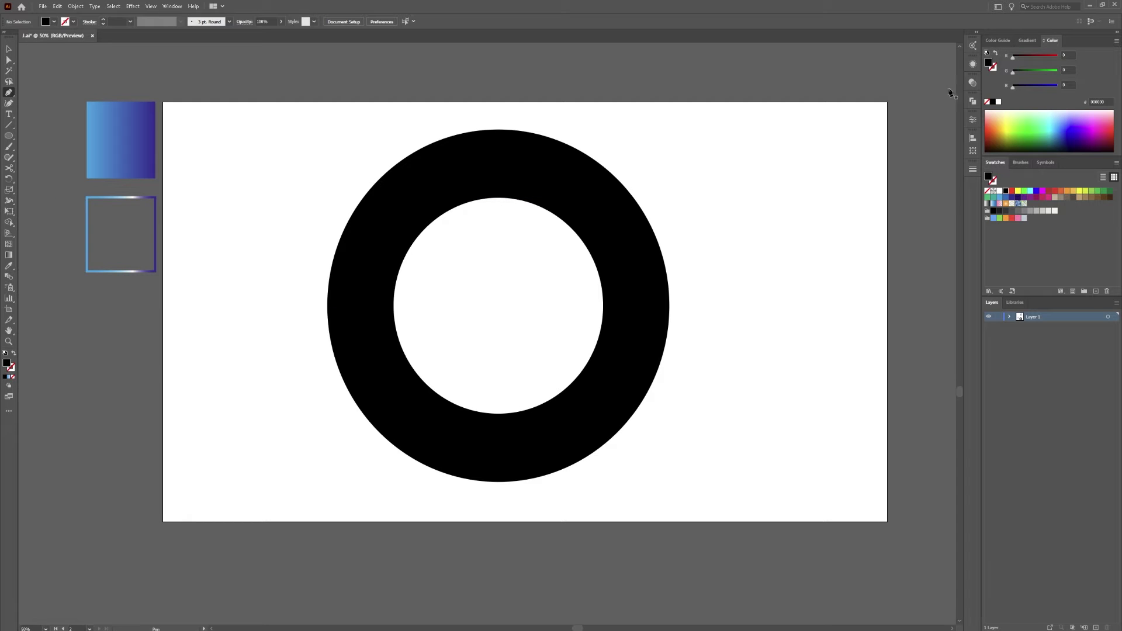
Step: Draw a bright green polygon over the ring's right side and select both shapes
click(1030, 129)
click(1031, 129)
click(525, 208)
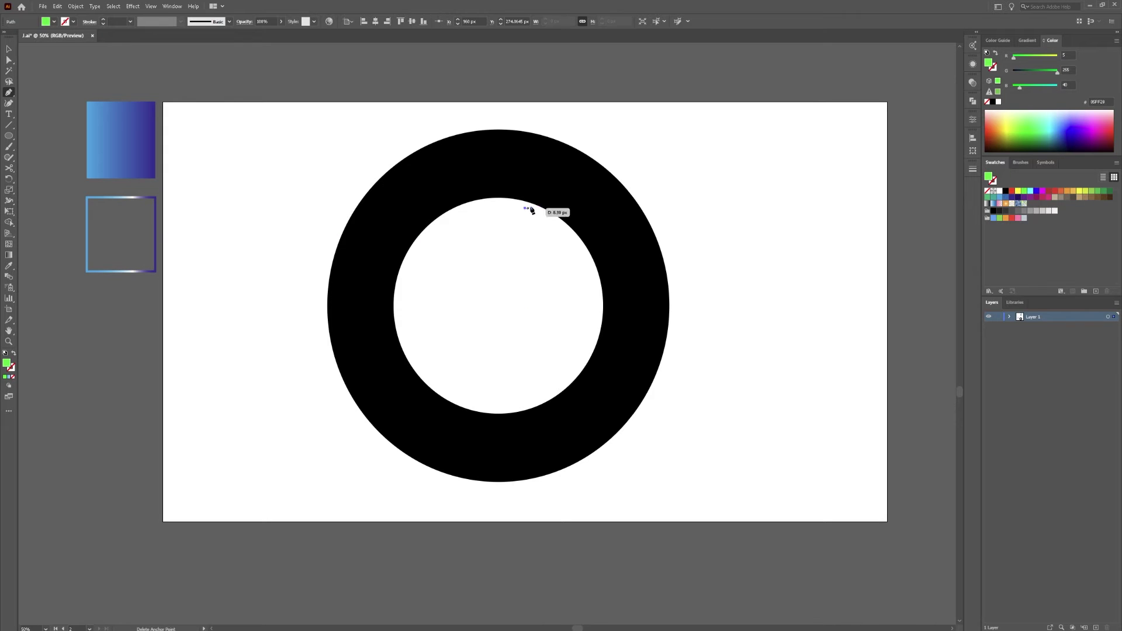
click(665, 208)
click(690, 301)
click(685, 371)
click(660, 414)
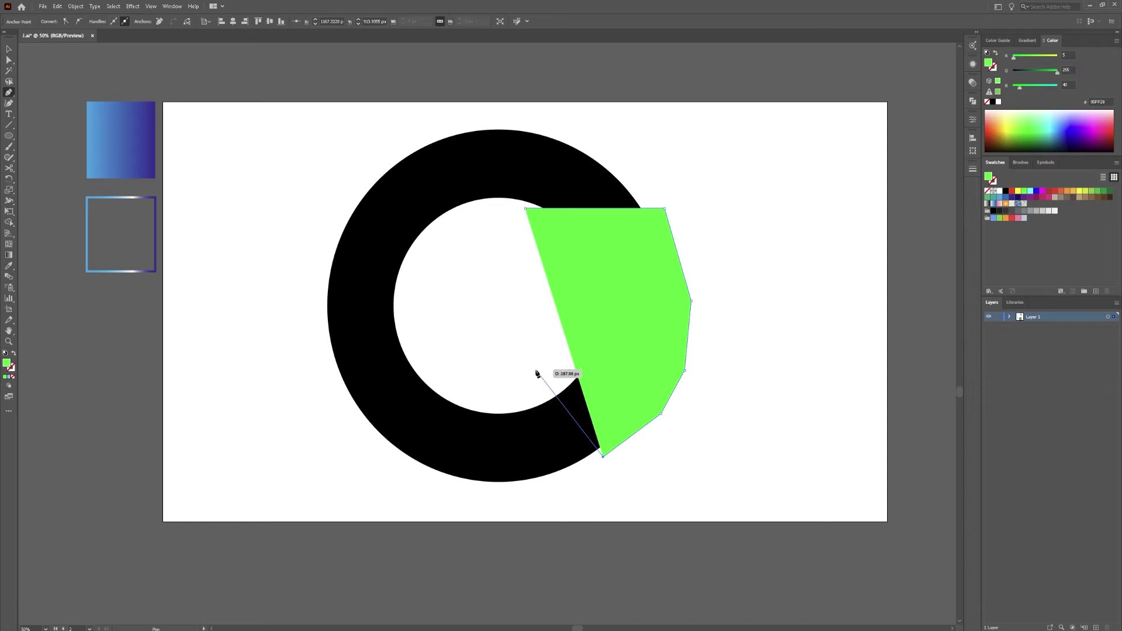
click(544, 397)
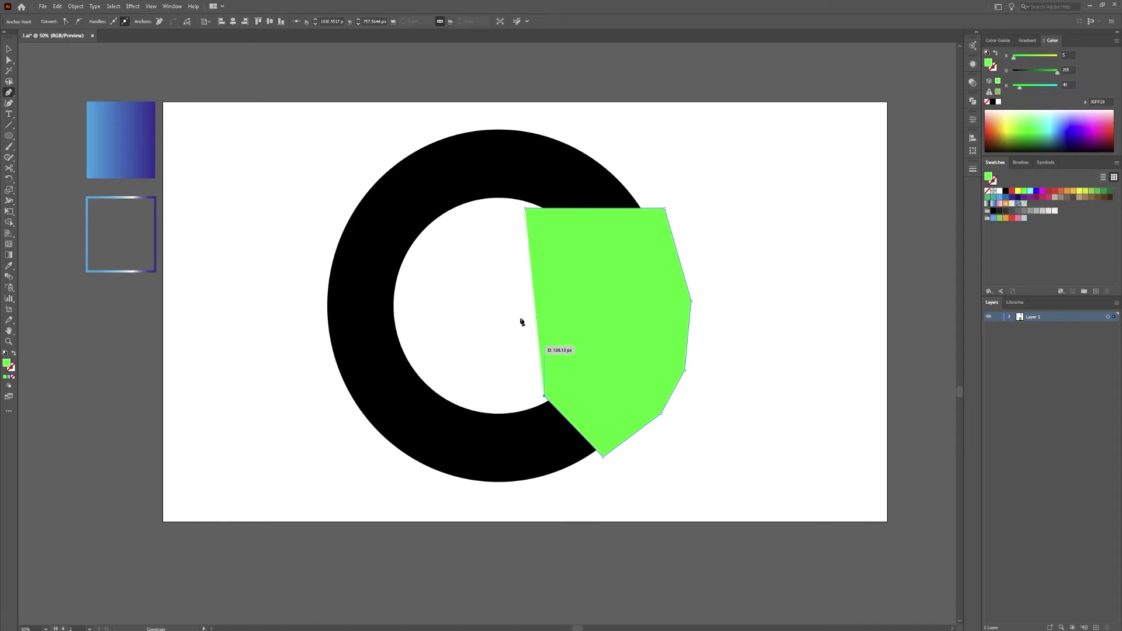
click(525, 208)
key(v)
drag(726, 185, 412, 350)
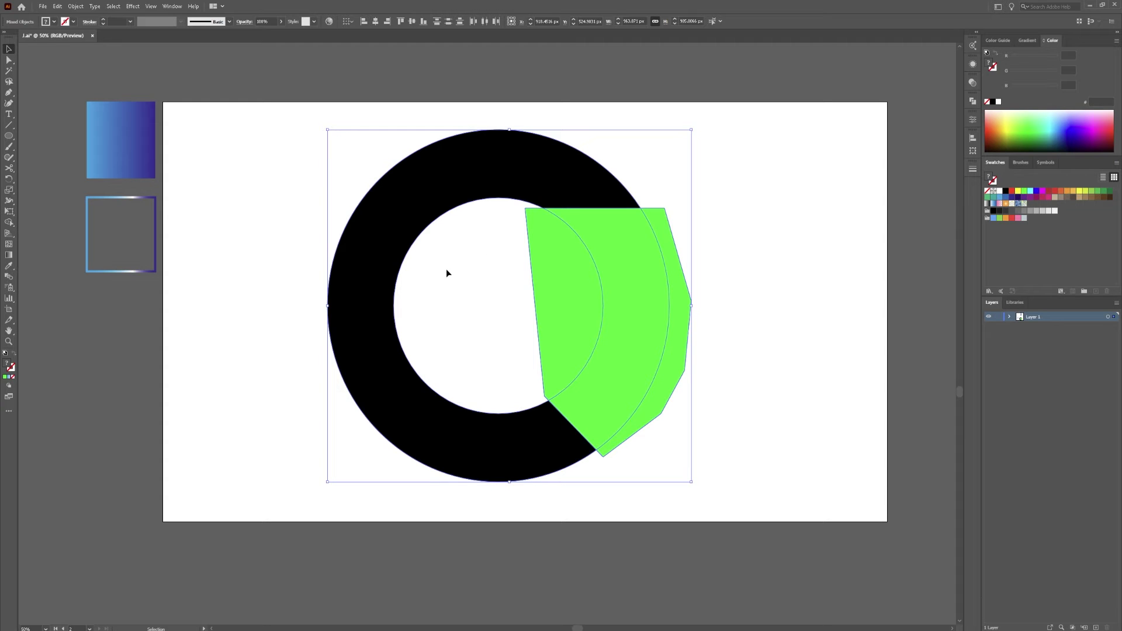
Step: Delete the green-covered part with Shape Builder and round the C's upper outer tip
key(shift+m)
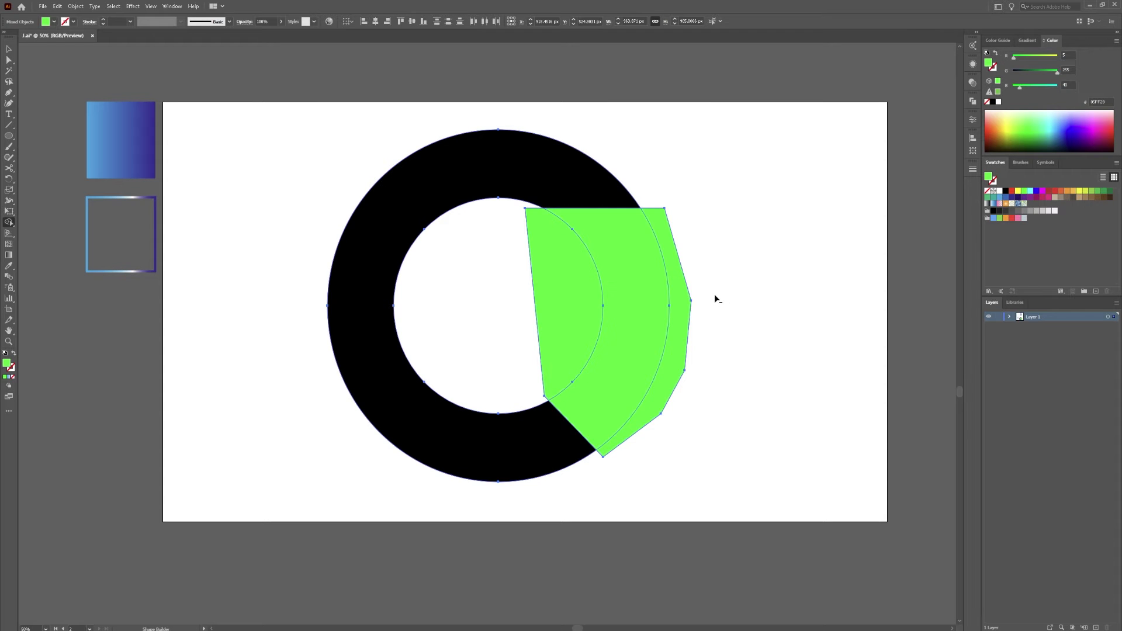
mouse_move(714, 297)
mouse_down()
mouse_move(500, 299)
mouse_move(566, 285)
mouse_move(508, 288)
mouse_up()
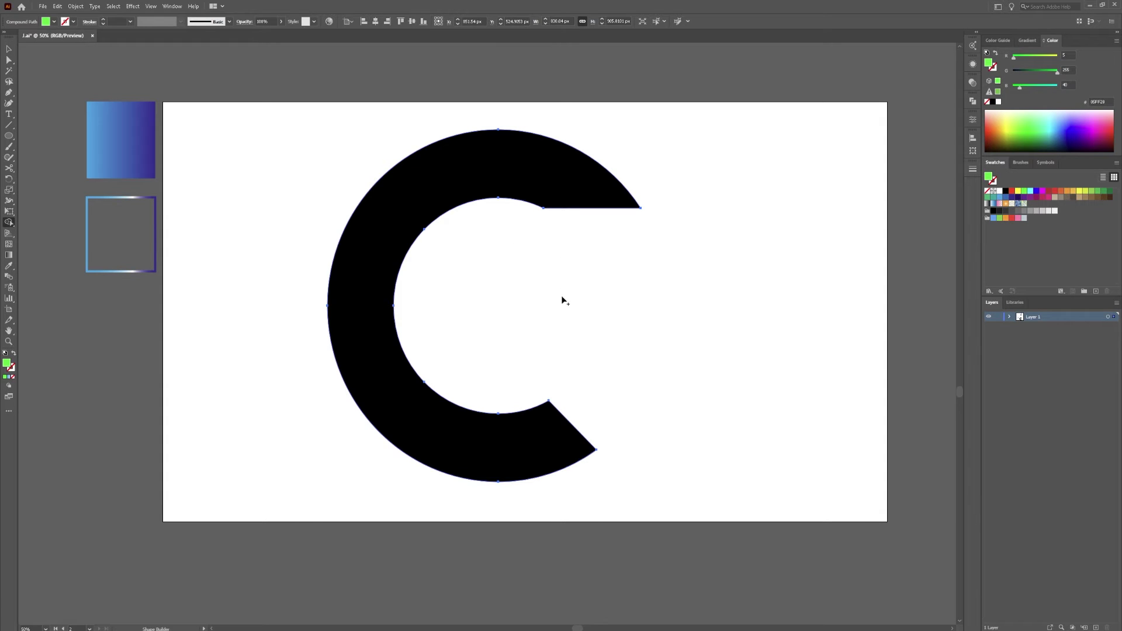
key(a)
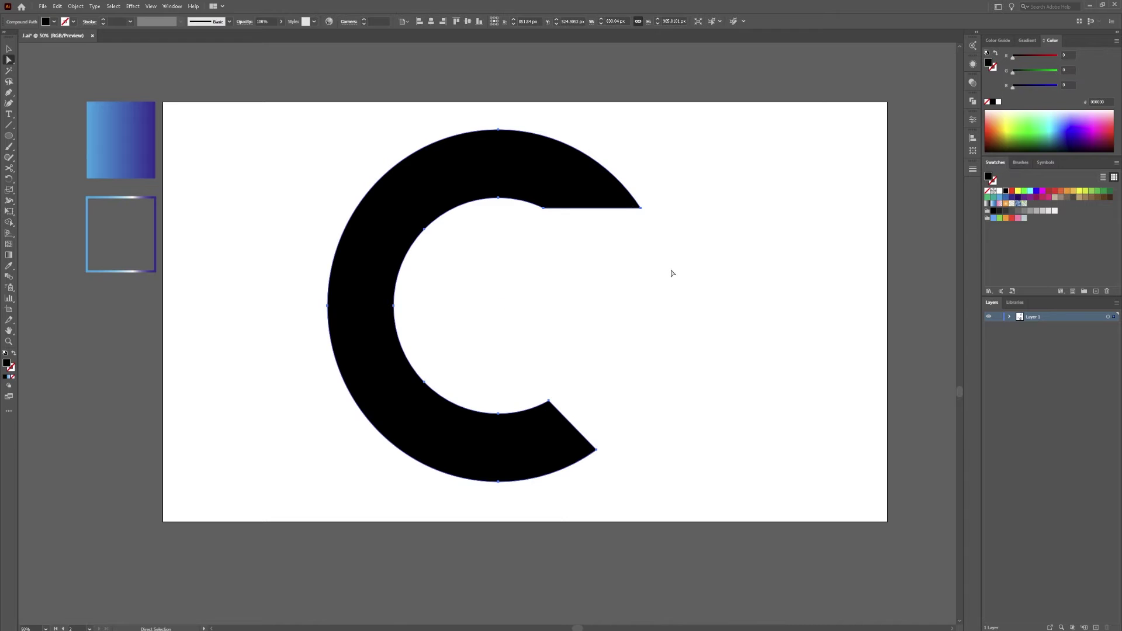
click(670, 271)
click(640, 208)
mouse_move(637, 209)
mouse_down()
mouse_move(542, 171)
mouse_move(636, 206)
mouse_up()
Step: Drag corner widgets to curve the C's inner top and inner bottom corners
drag(546, 209, 642, 126)
click(679, 234)
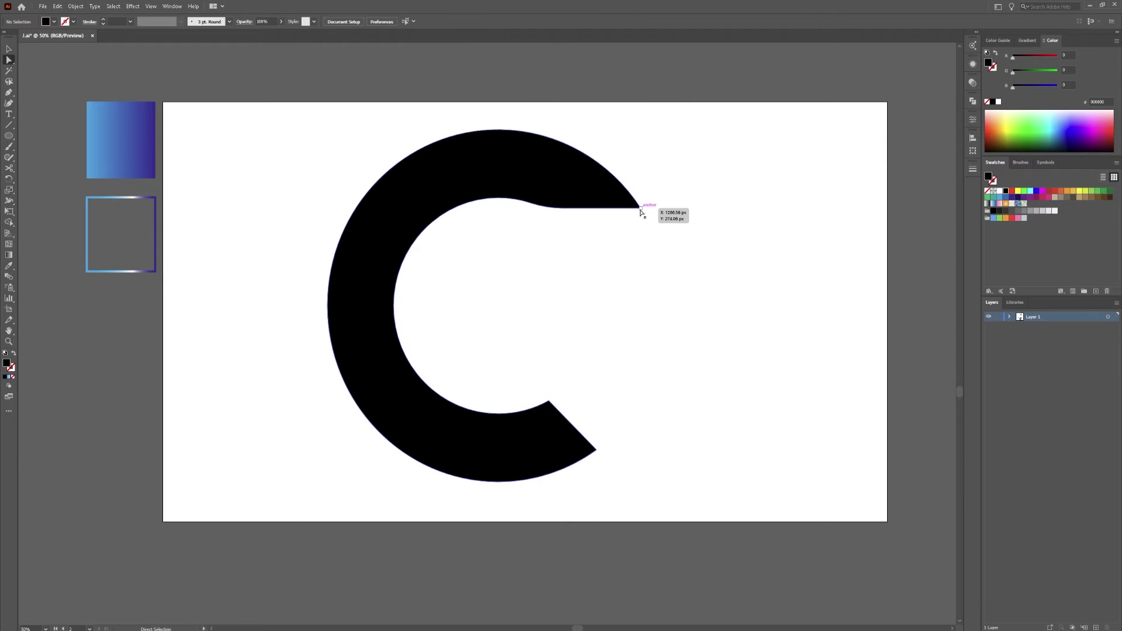
click(641, 208)
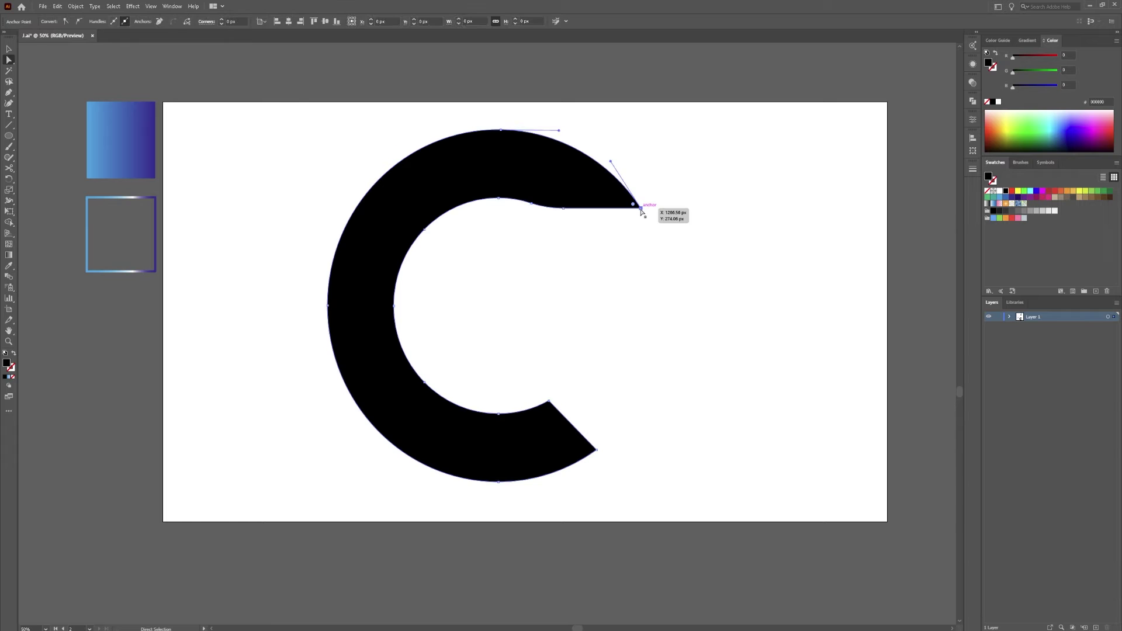
click(597, 322)
click(549, 402)
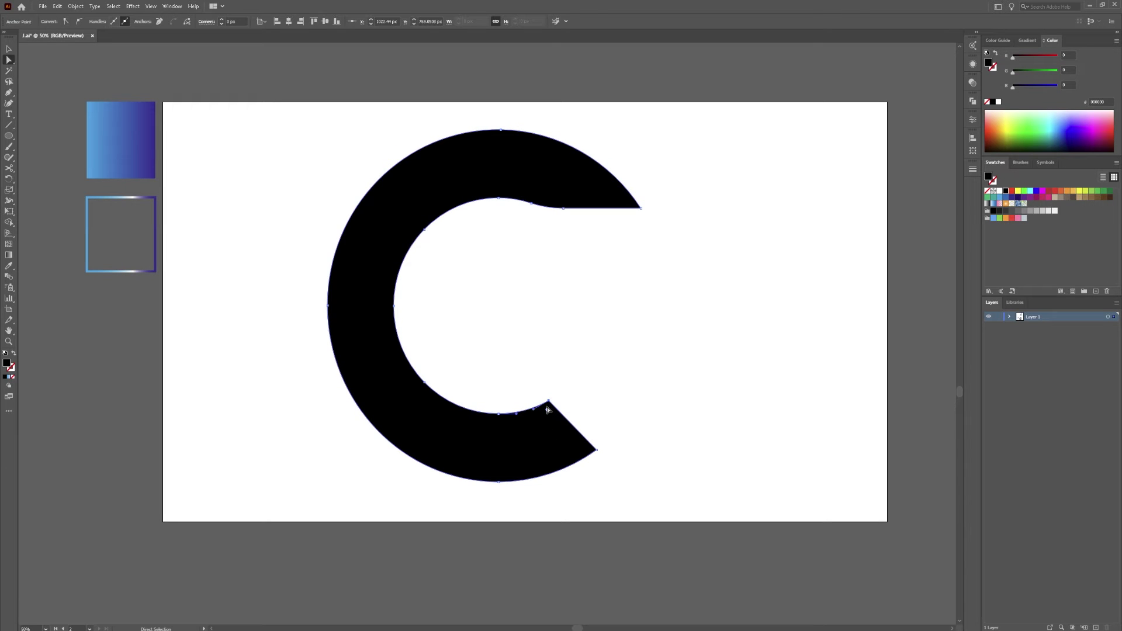
drag(546, 408, 555, 519)
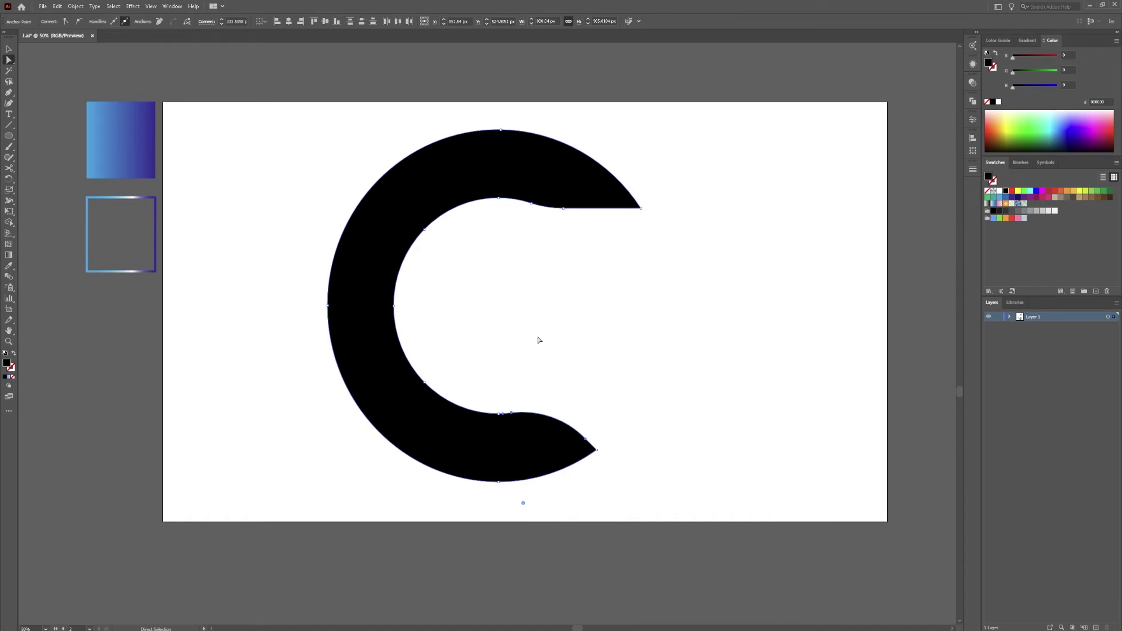
click(445, 321)
Step: Start a Pen path on the C's inner edge, abandon it, and zoom back out
key(v)
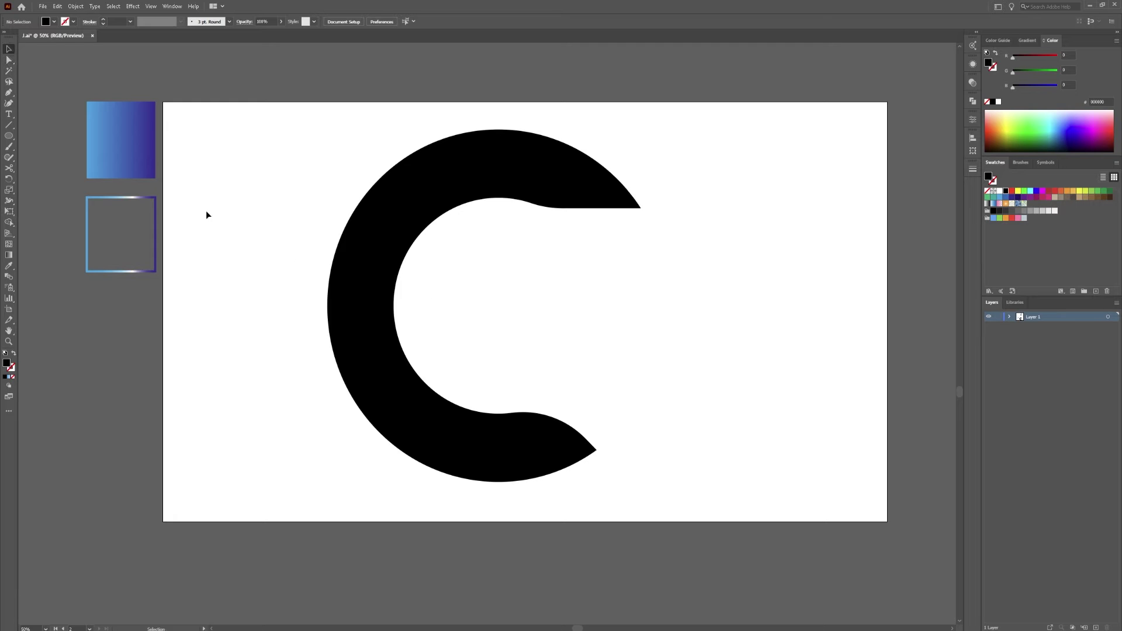
click(9, 93)
drag(526, 313, 402, 316)
click(489, 289)
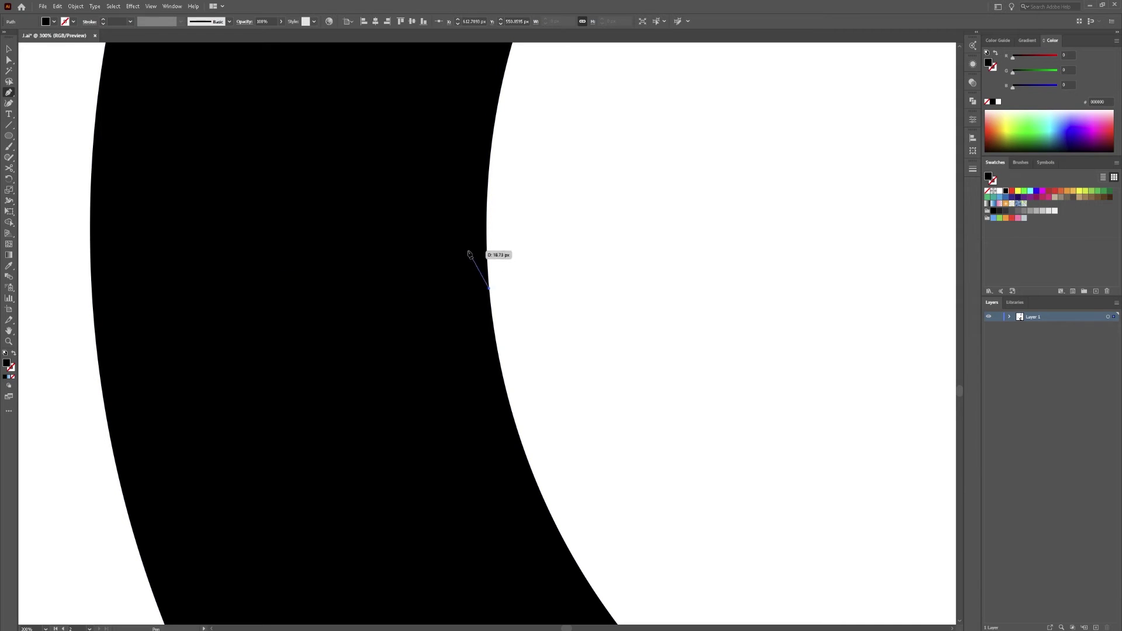
key(Escape)
scroll(528, 280, down, 5)
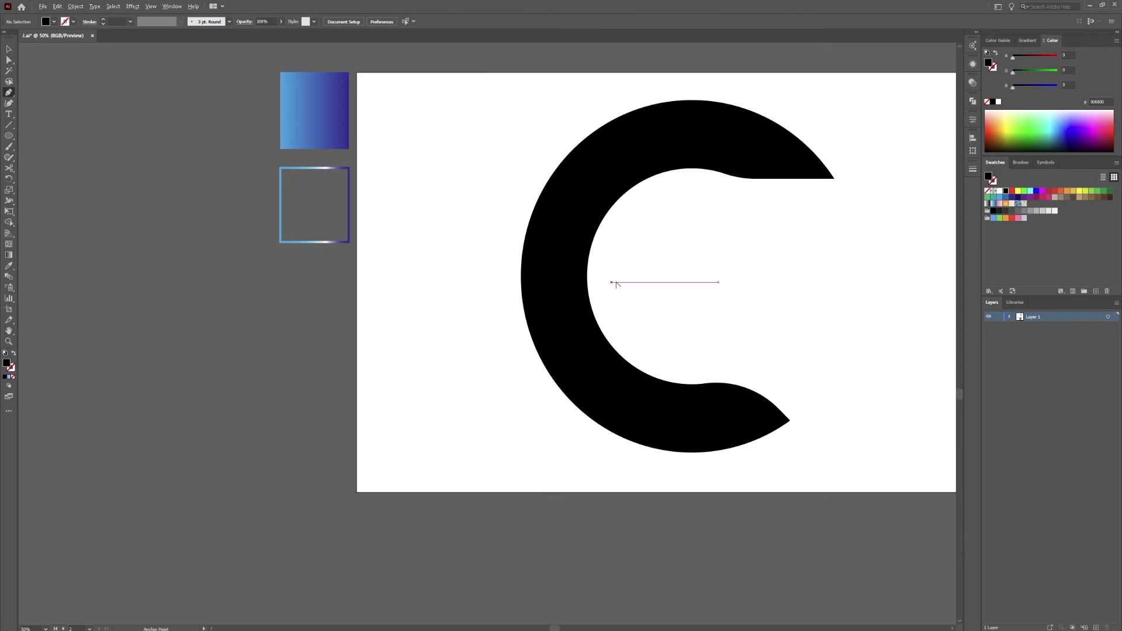
drag(614, 286, 454, 310)
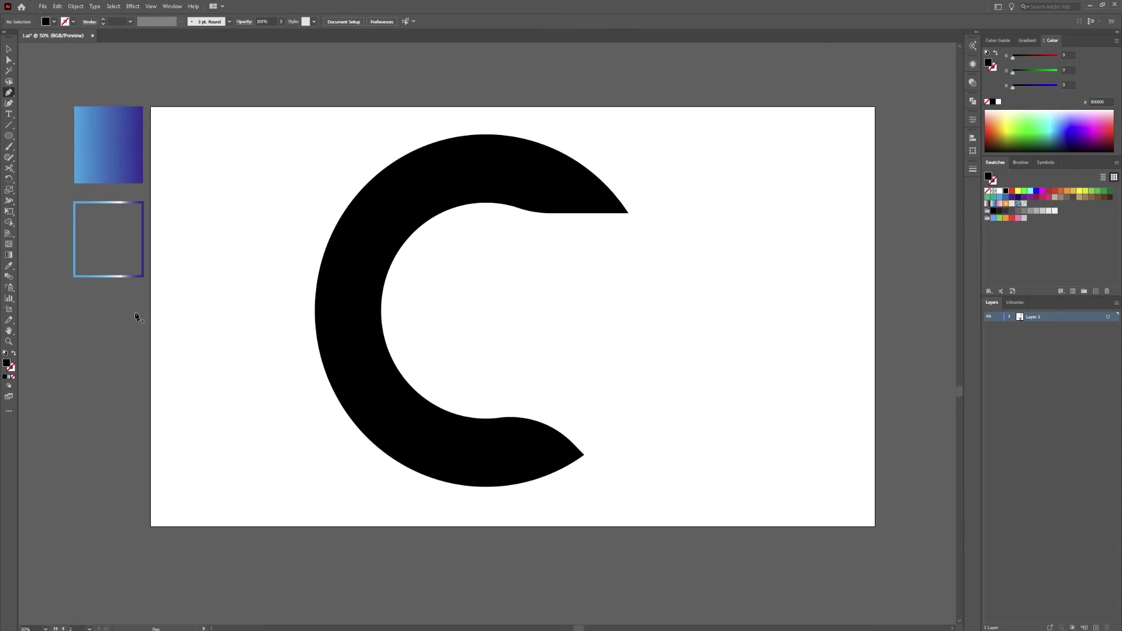
Step: Create a 175 × 250 px rectangle with the Rectangle tool
click(9, 136)
click(41, 135)
click(622, 281)
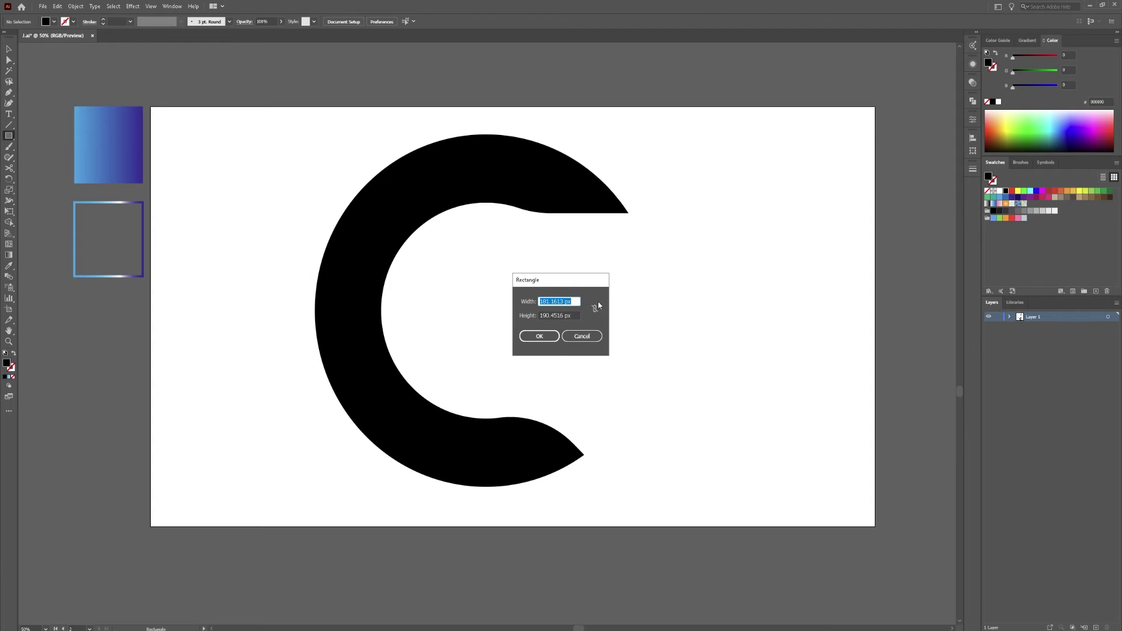
text(175)
key(Tab)
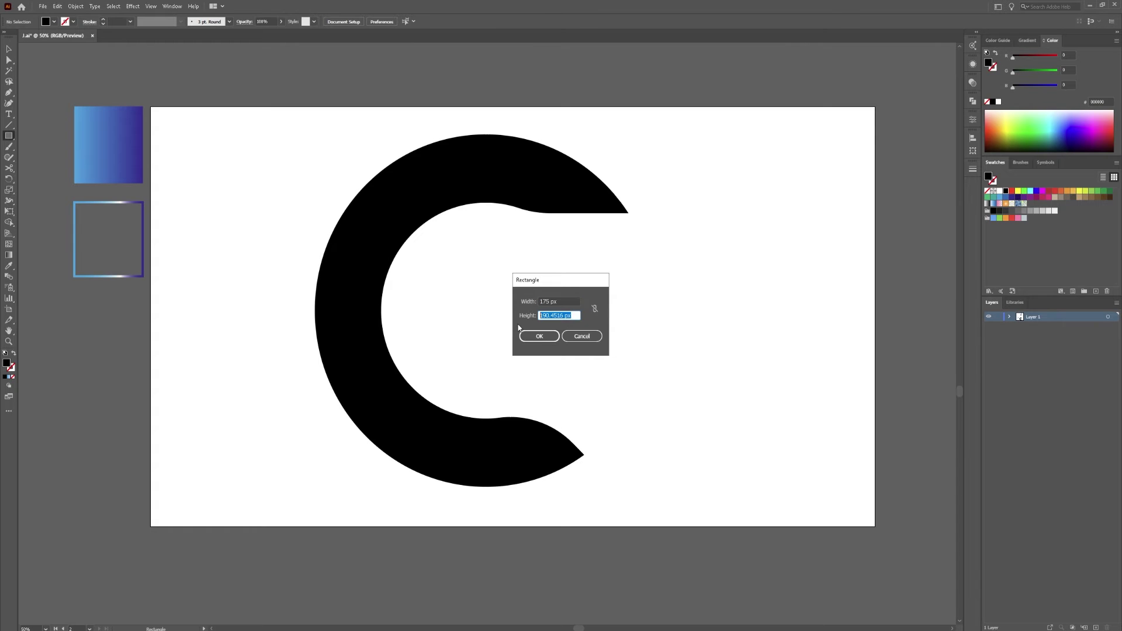
text(250)
key(Return)
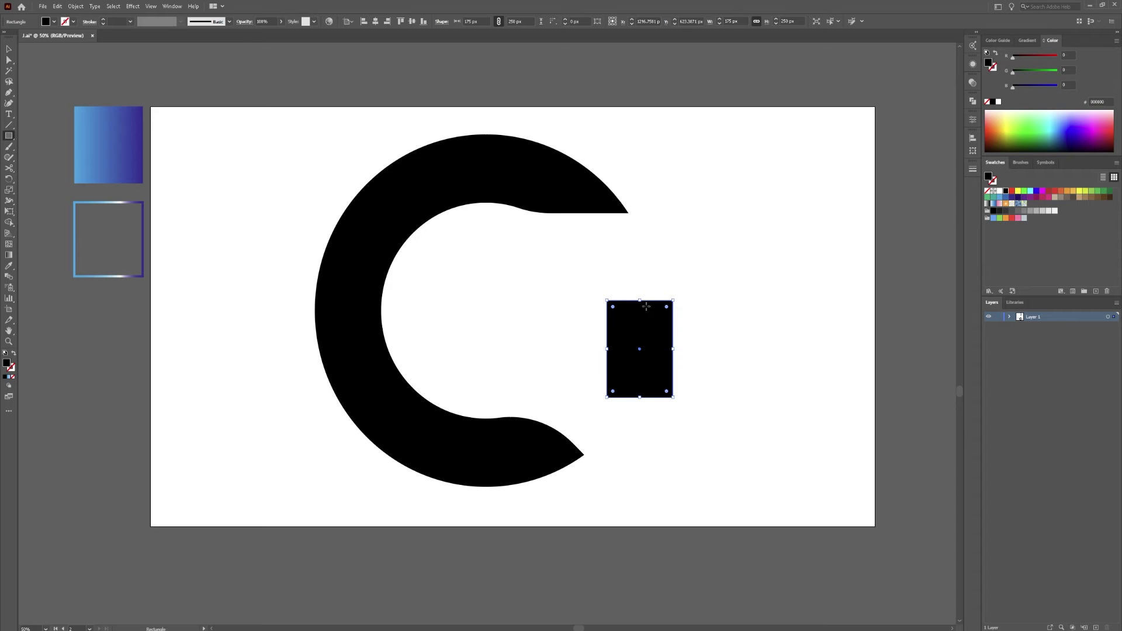
Step: Move the rectangle left into the C's opening near its lower tip
key(v)
click(588, 334)
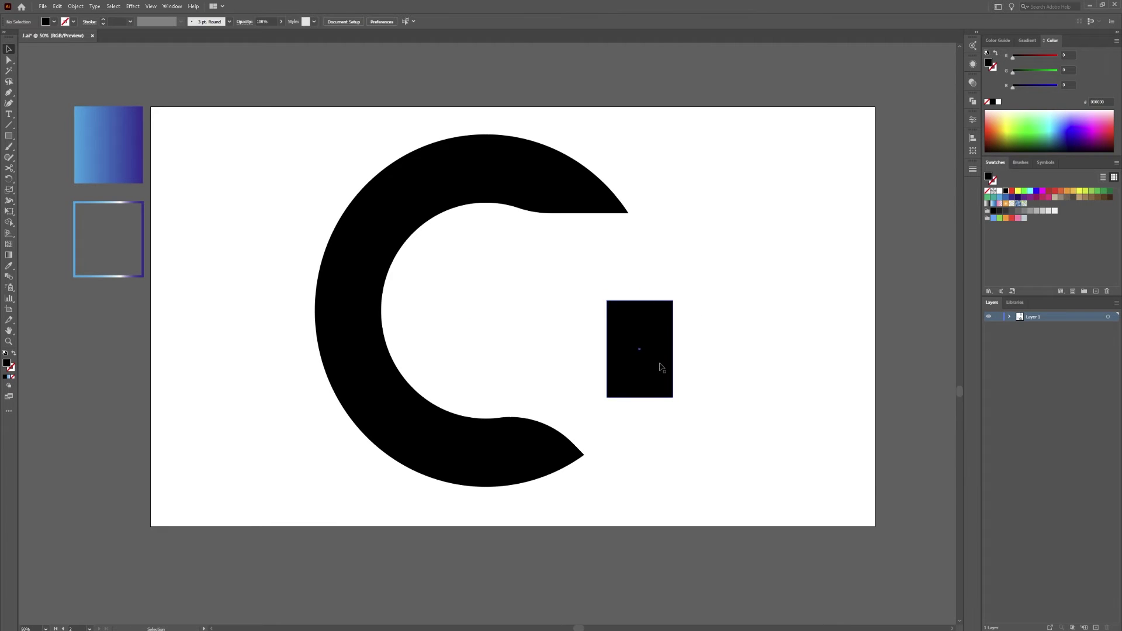
drag(663, 367, 625, 383)
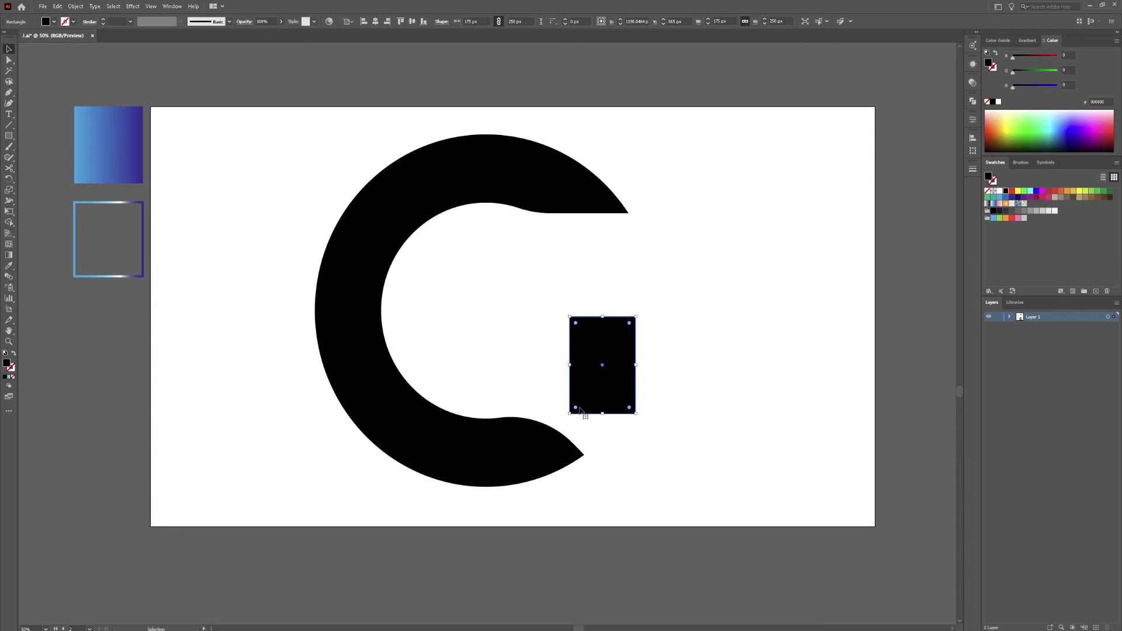
click(669, 356)
key(a)
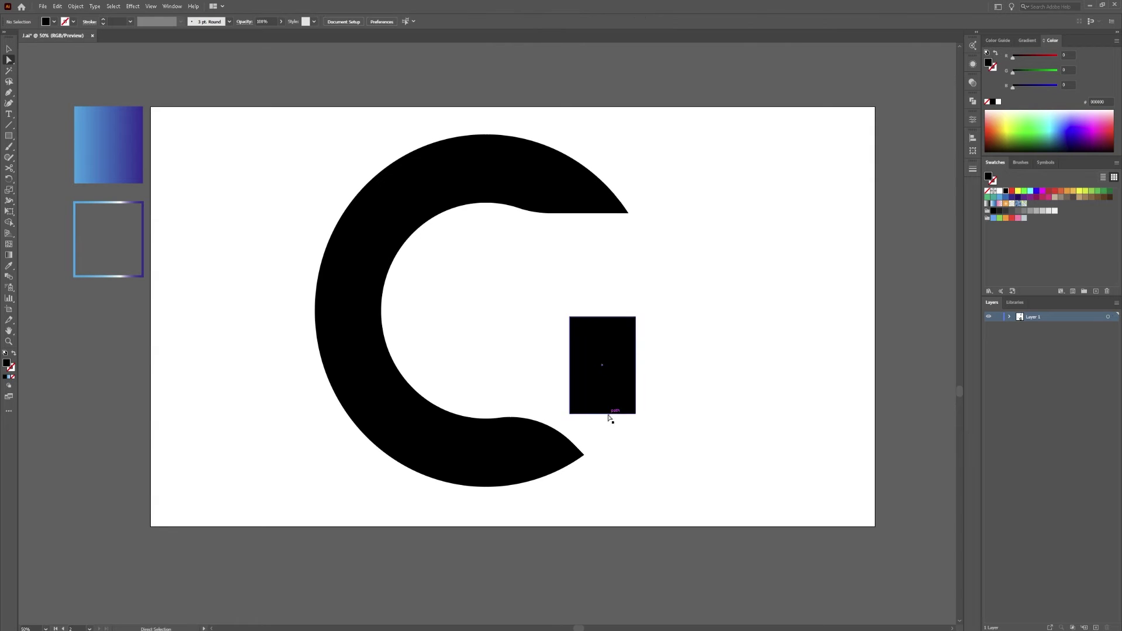
Step: Round the rectangle's opposite corners into a leaf and rotate it onto the C's lower tip
click(571, 415)
drag(576, 409, 547, 401)
click(636, 317)
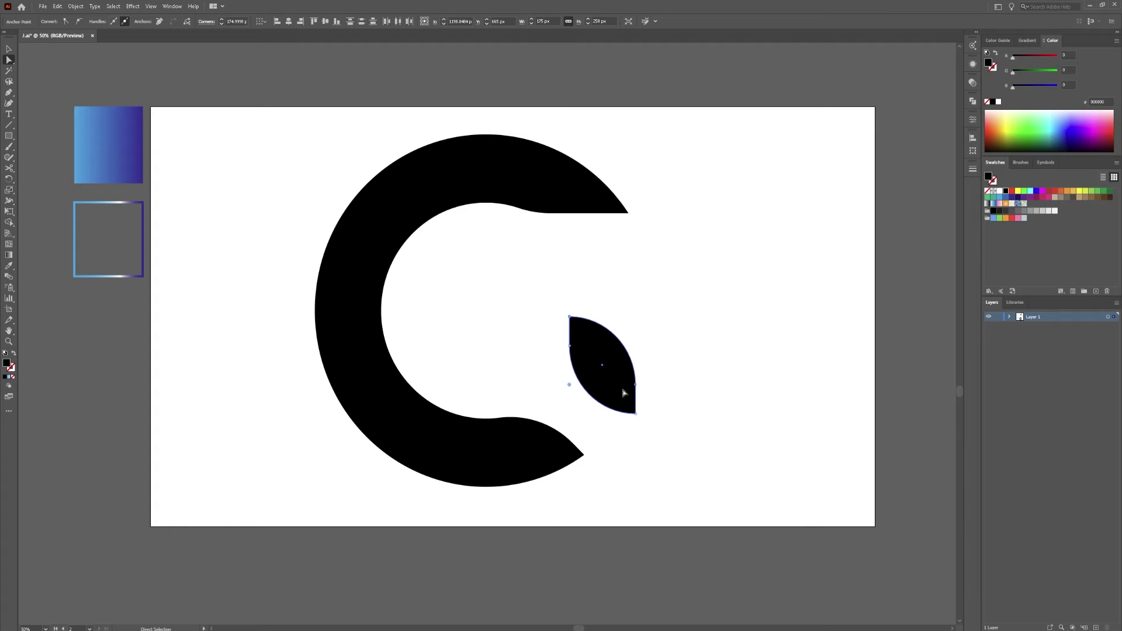
key(v)
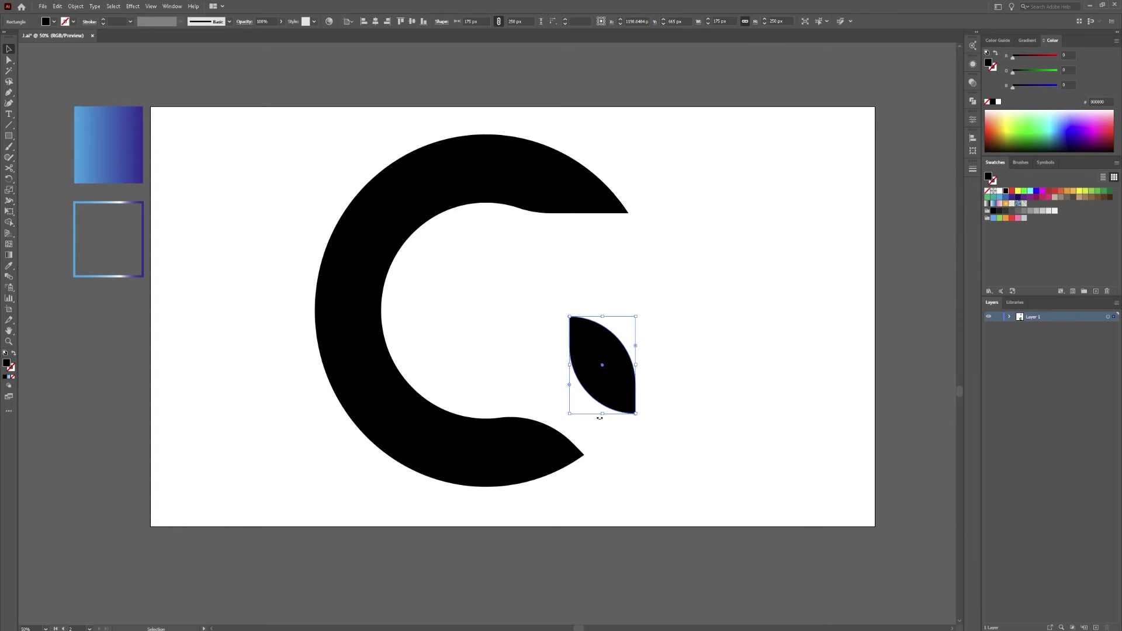
mouse_move(600, 418)
mouse_down()
mouse_move(526, 393)
mouse_move(615, 286)
mouse_move(592, 303)
mouse_move(559, 392)
mouse_move(597, 404)
mouse_up()
drag(598, 404, 584, 423)
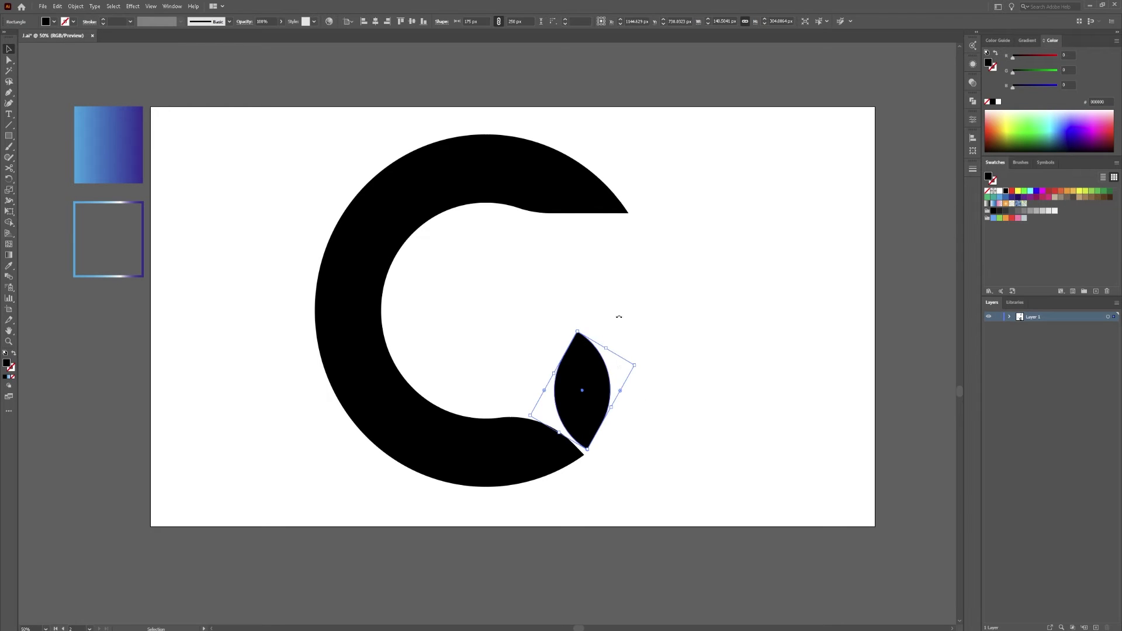
Step: Duplicate the leaf, rotate the copy sideways and place it beside the lower leaf
key(a)
key(ctrl+c)
key(ctrl+v)
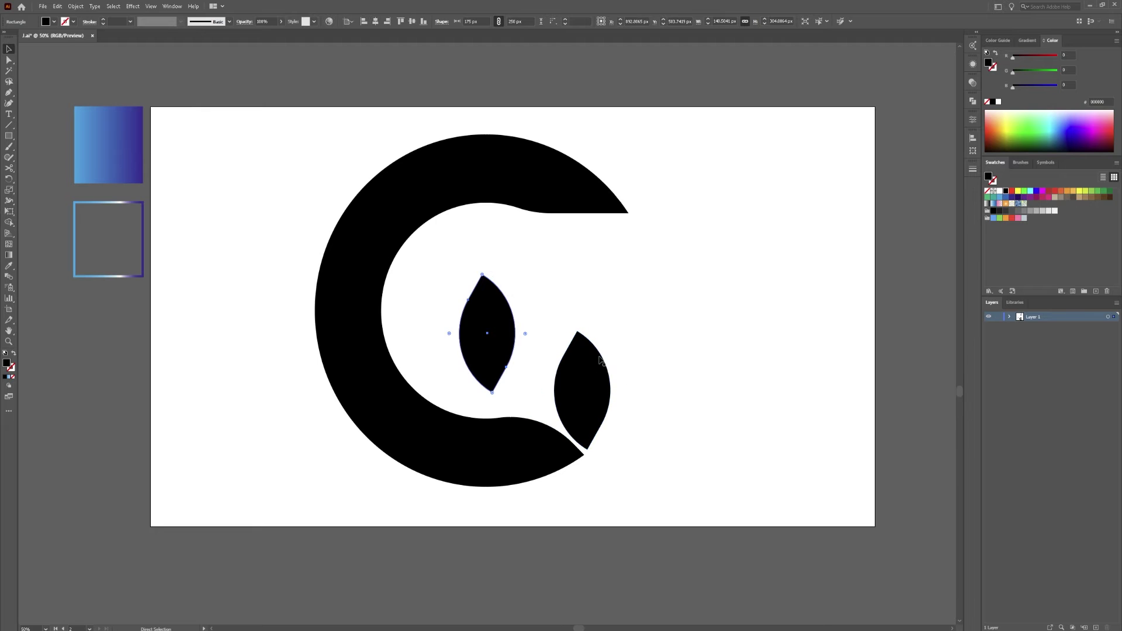
key(v)
drag(479, 270, 625, 307)
drag(545, 345, 538, 358)
click(646, 279)
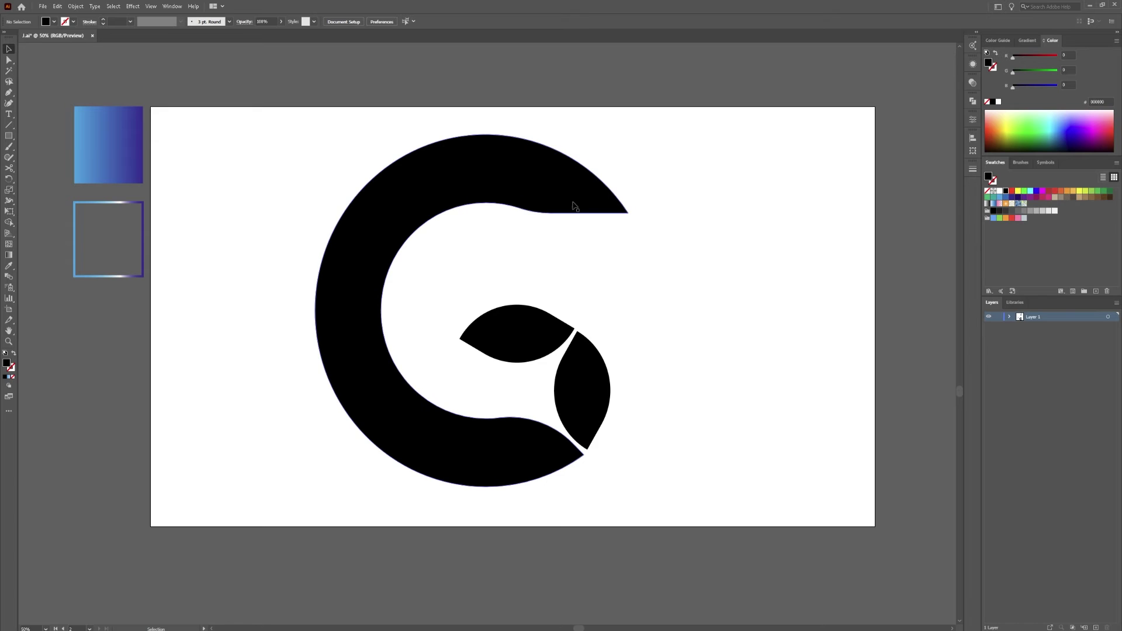
Step: Round the G's sharp upper tip to about 80 px with its live corner widget
key(a)
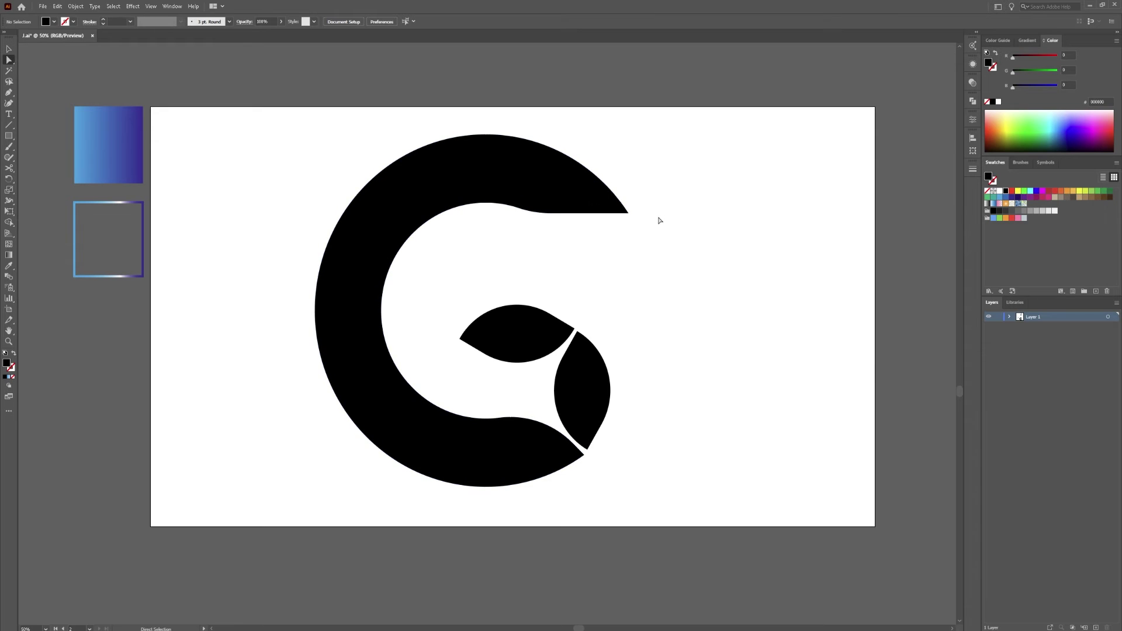
click(623, 213)
drag(622, 212, 487, 176)
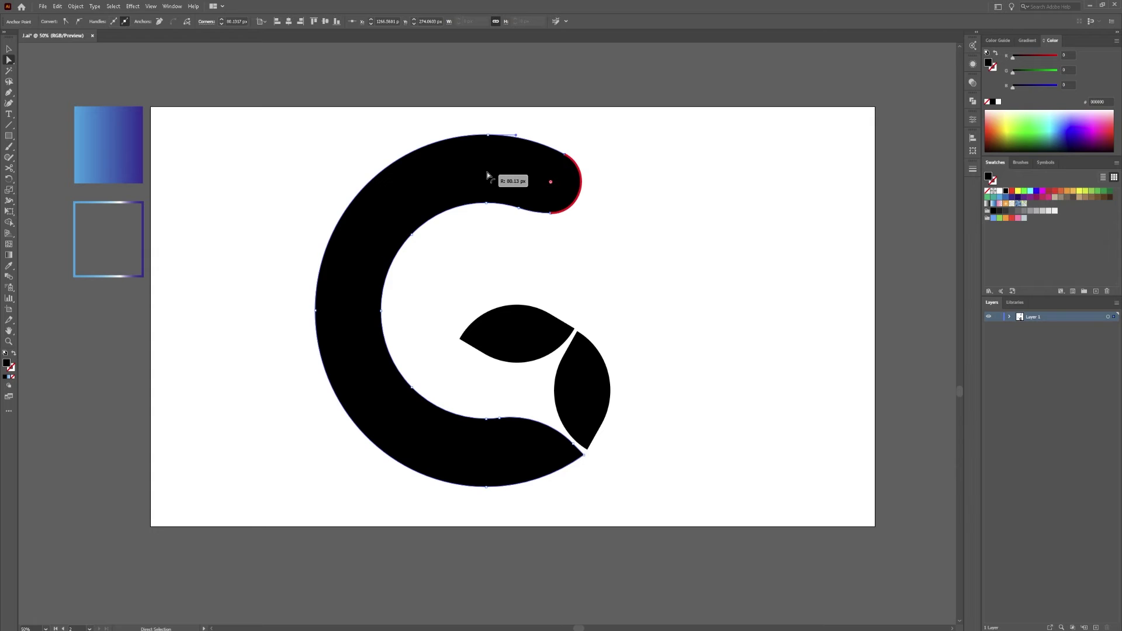
click(638, 238)
Step: Select the G with both leaves and move them left on the artboard
drag(707, 213, 607, 228)
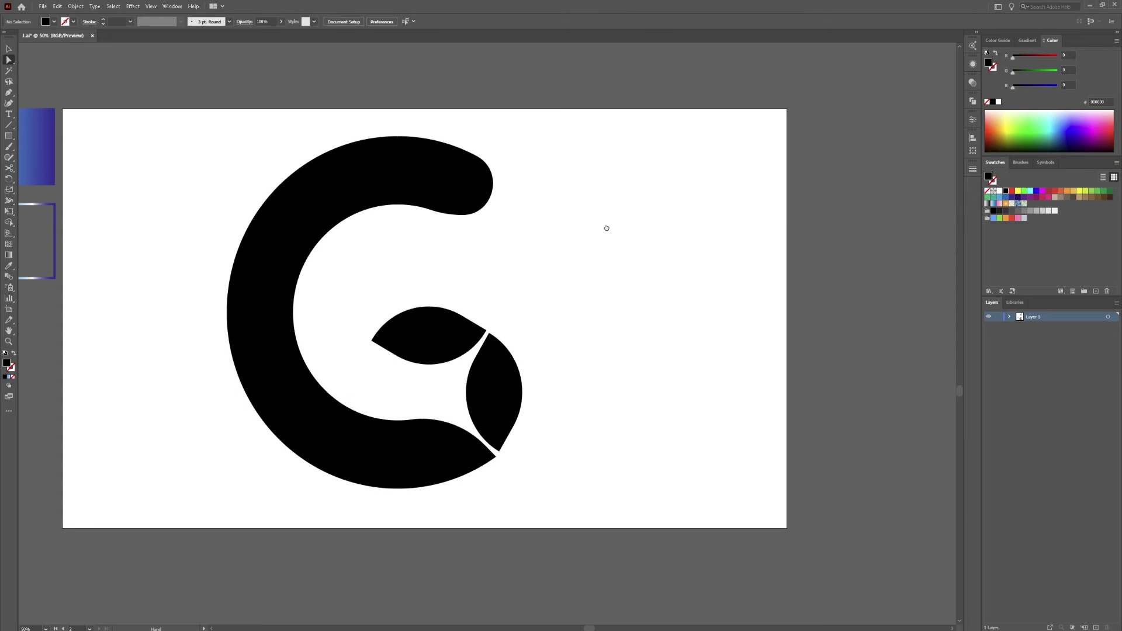
drag(563, 171, 235, 471)
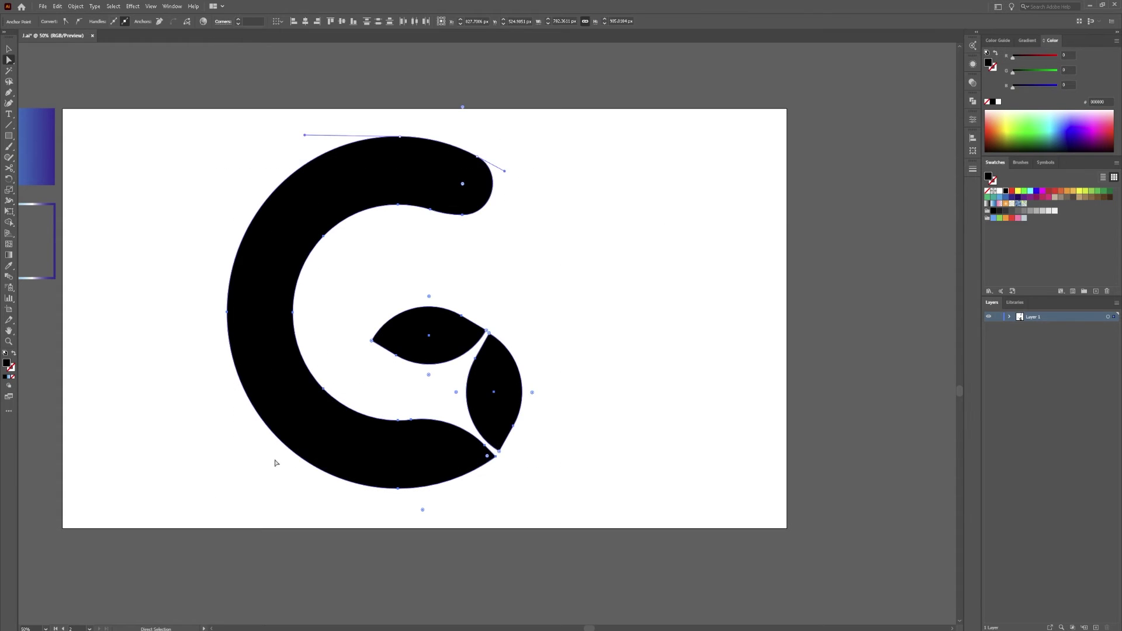
drag(343, 461, 304, 461)
key(ctrl+z)
drag(621, 130, 430, 263)
key(v)
drag(590, 132, 360, 384)
drag(406, 445, 358, 445)
click(538, 392)
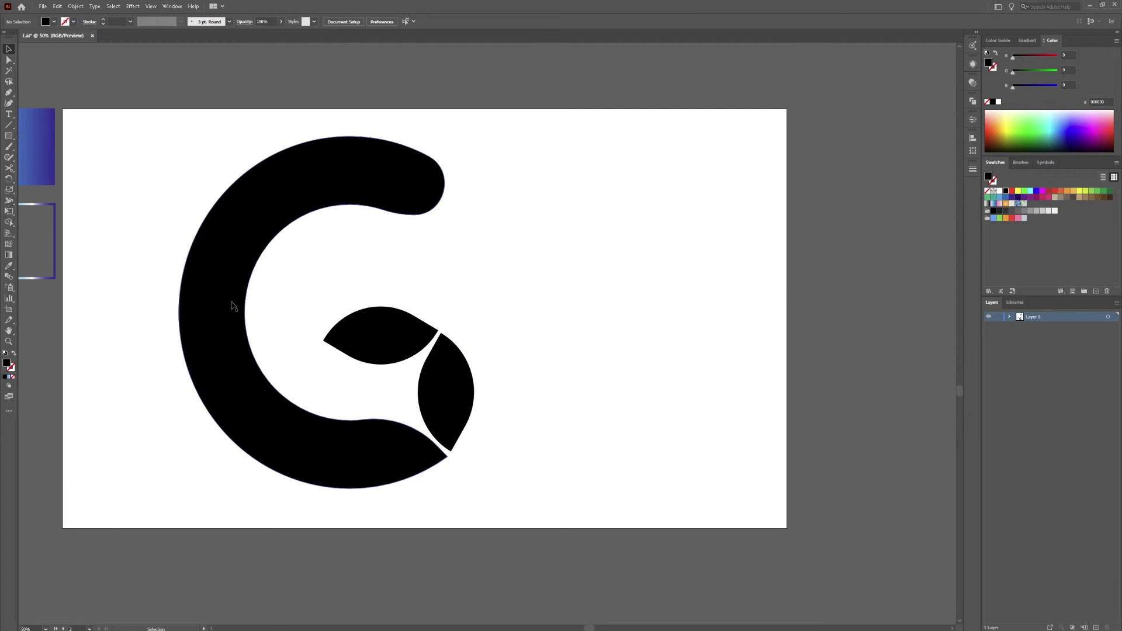
click(261, 212)
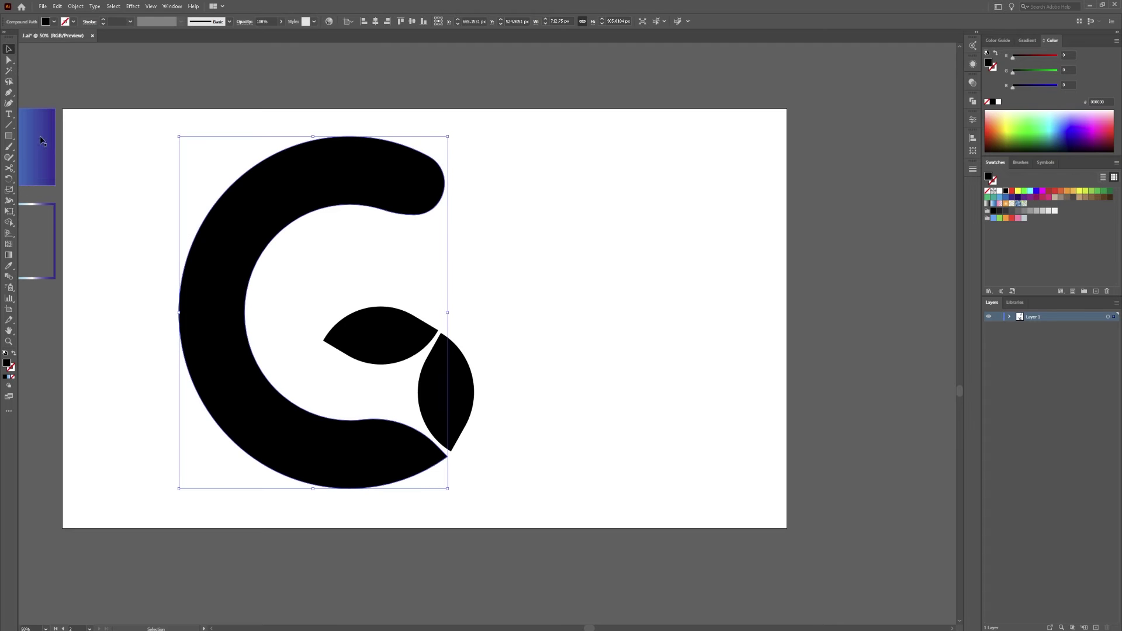
Step: With the Pen tool ready and the G deselected, set the fill colour to bright green
click(10, 92)
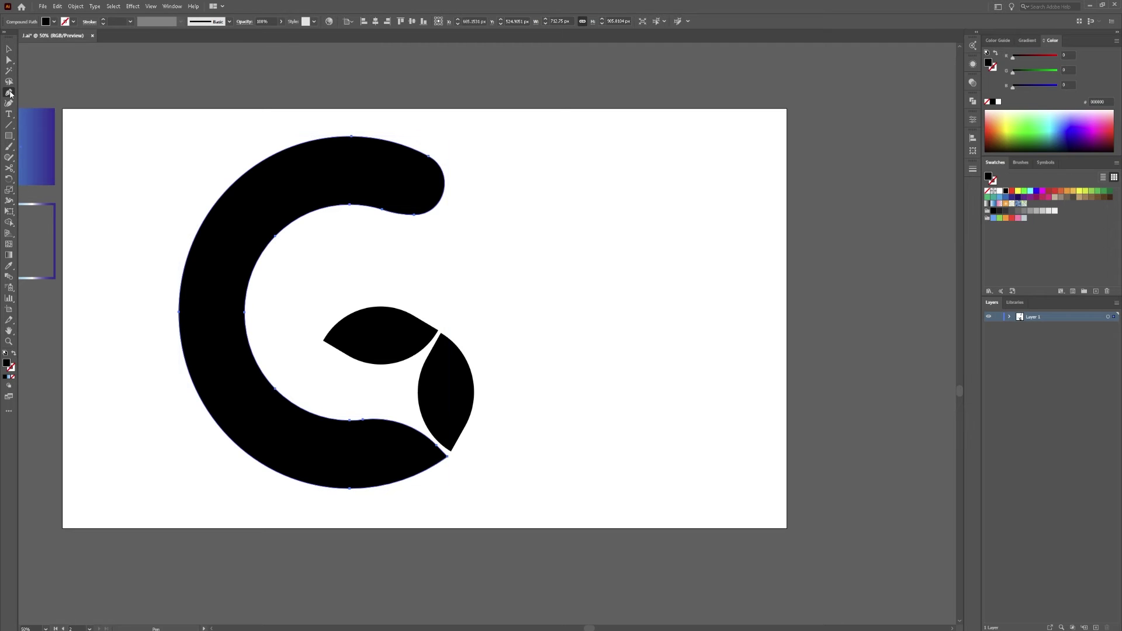
click(14, 355)
click(14, 355)
key(v)
click(192, 170)
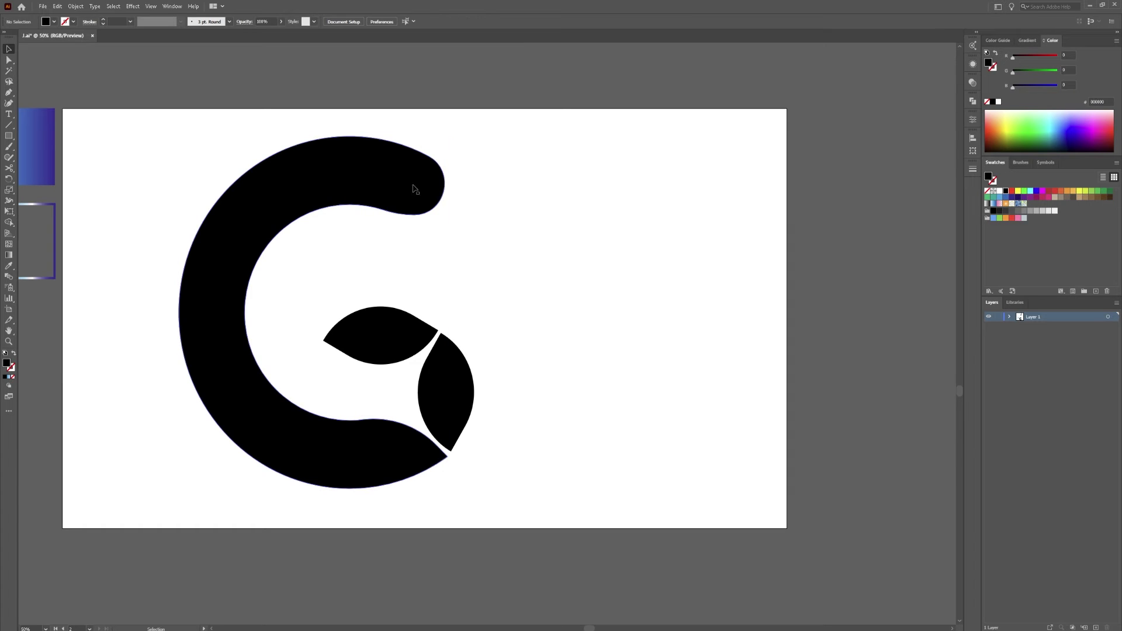
click(9, 92)
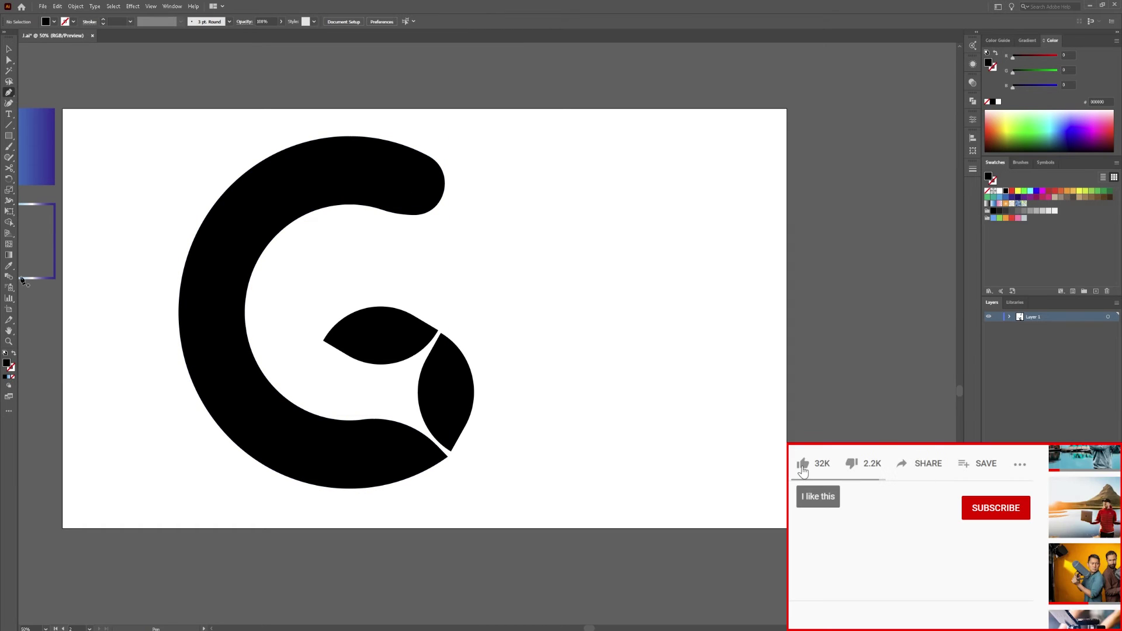
click(1027, 128)
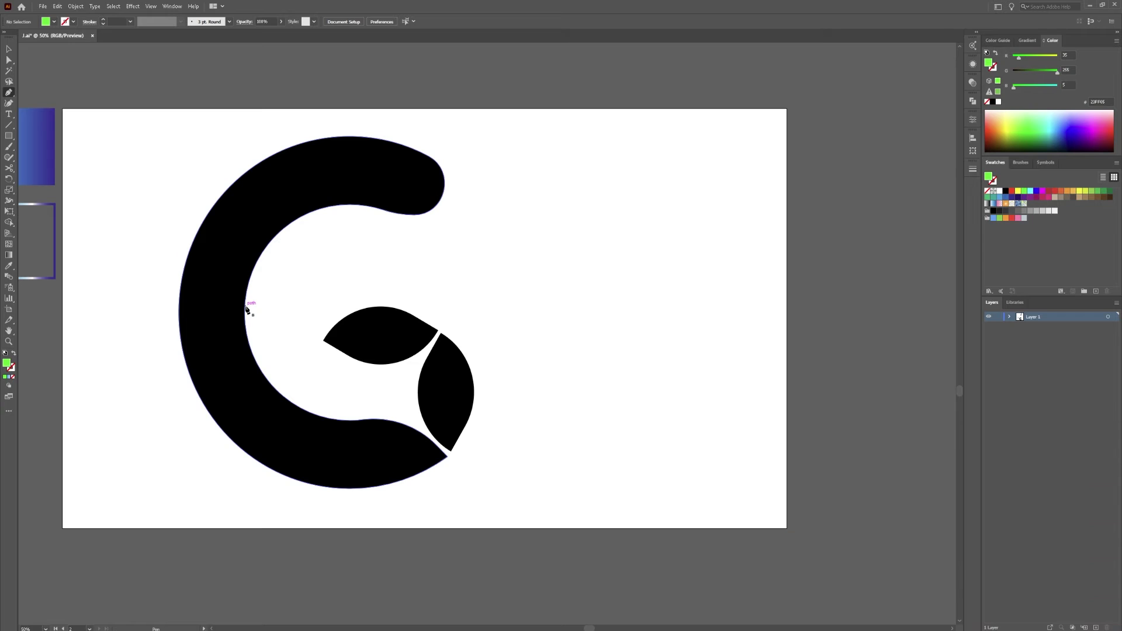
Step: Draw a curved line from the G's inner edge to below its lower-left, as a green stroke with no fill
click(245, 310)
drag(209, 458, 155, 485)
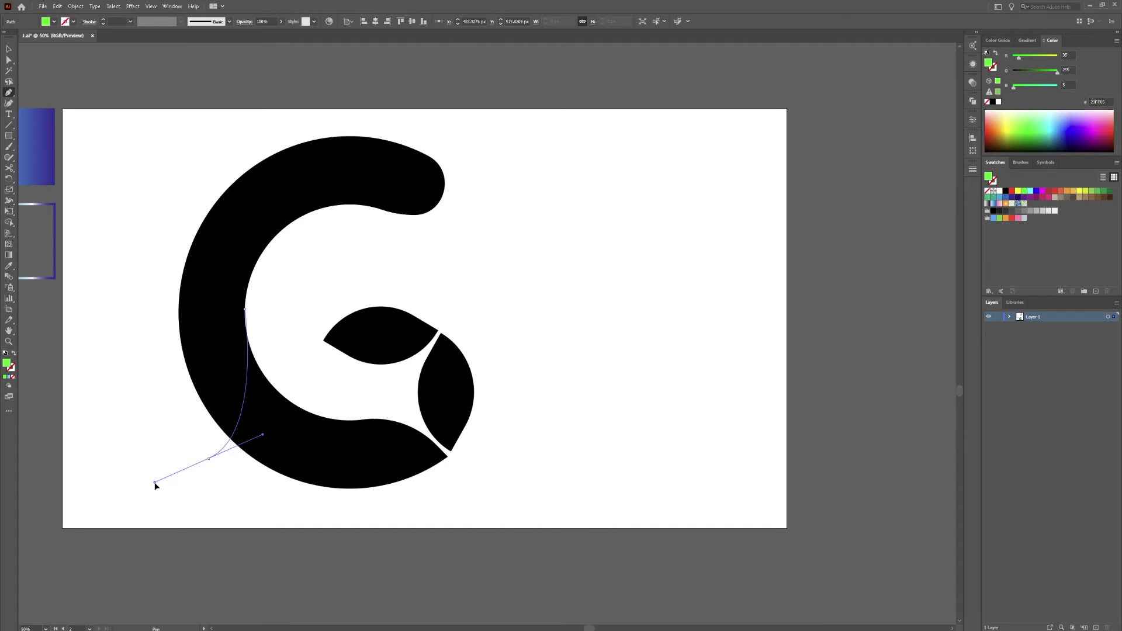
click(13, 354)
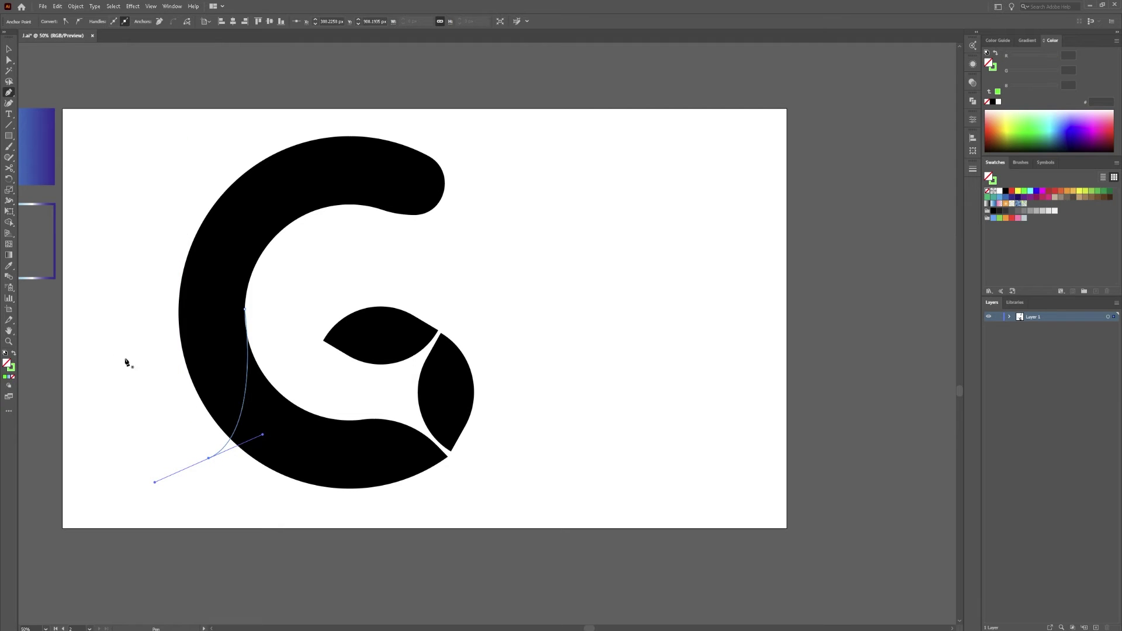
key(v)
key(ctrl+a)
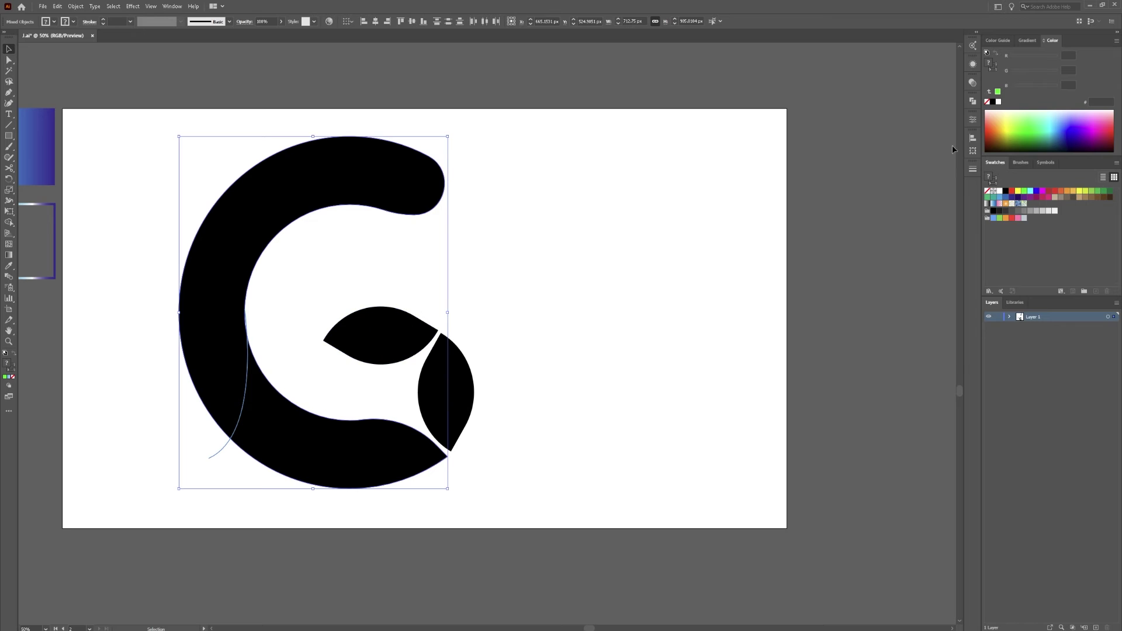
Step: Apply Pathfinder Divide to split the G along the curved line and select the resulting group
click(973, 101)
click(875, 146)
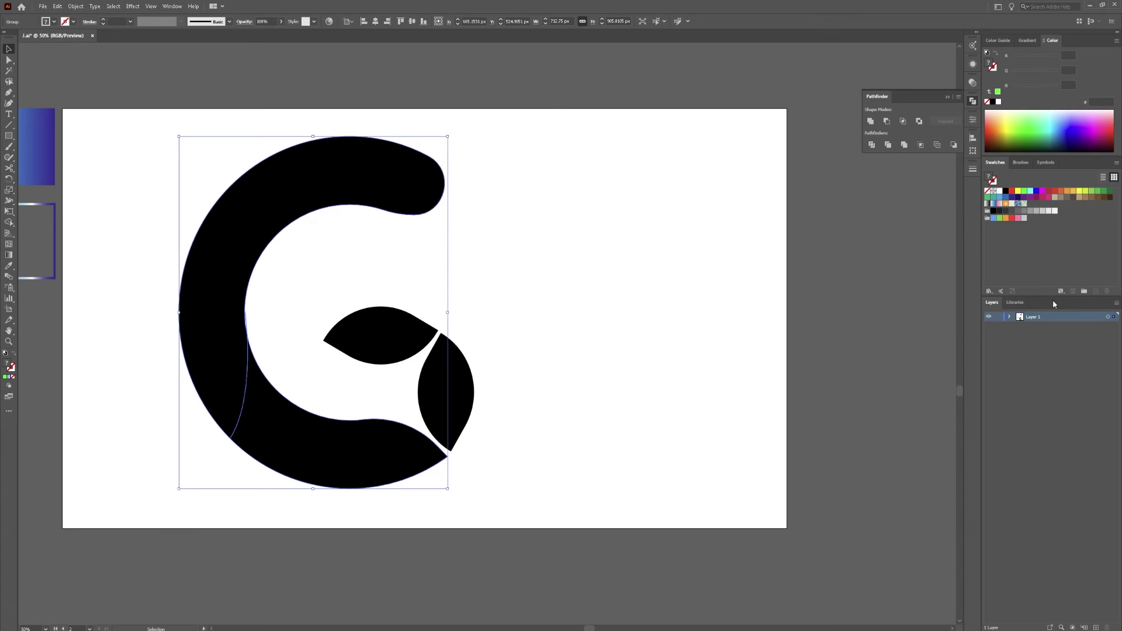
click(176, 7)
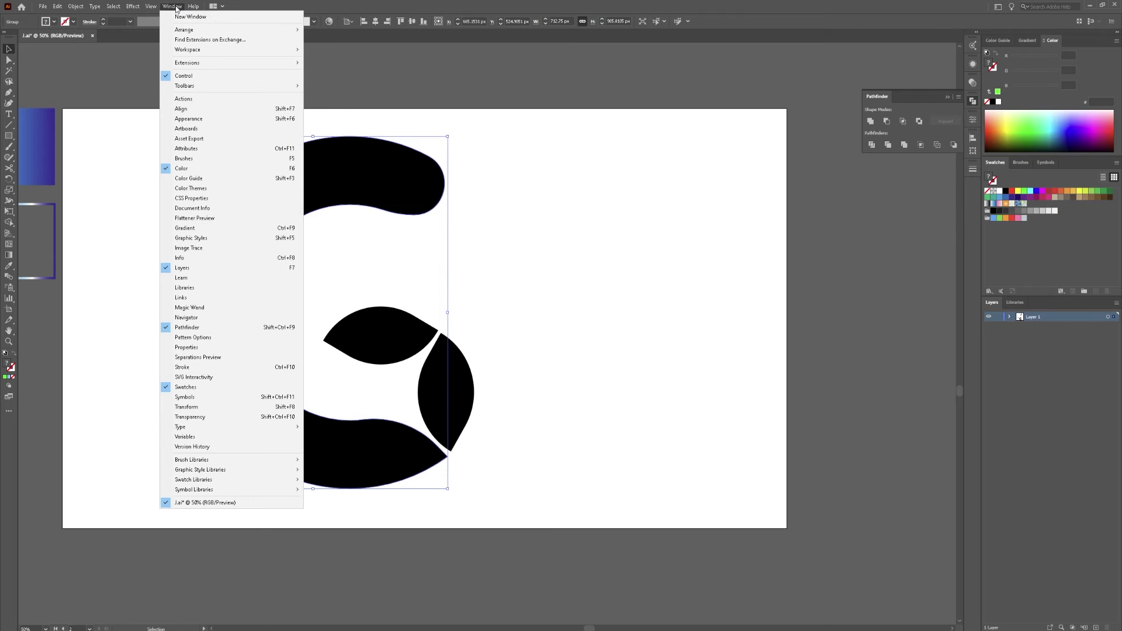
click(290, 330)
click(244, 404)
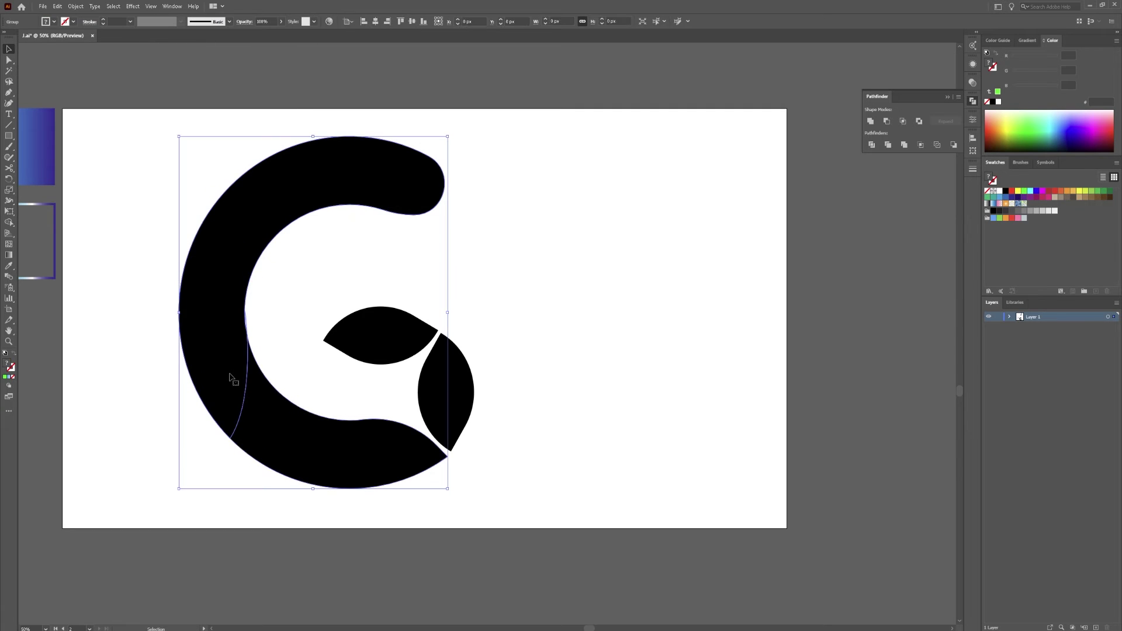
right_click(229, 374)
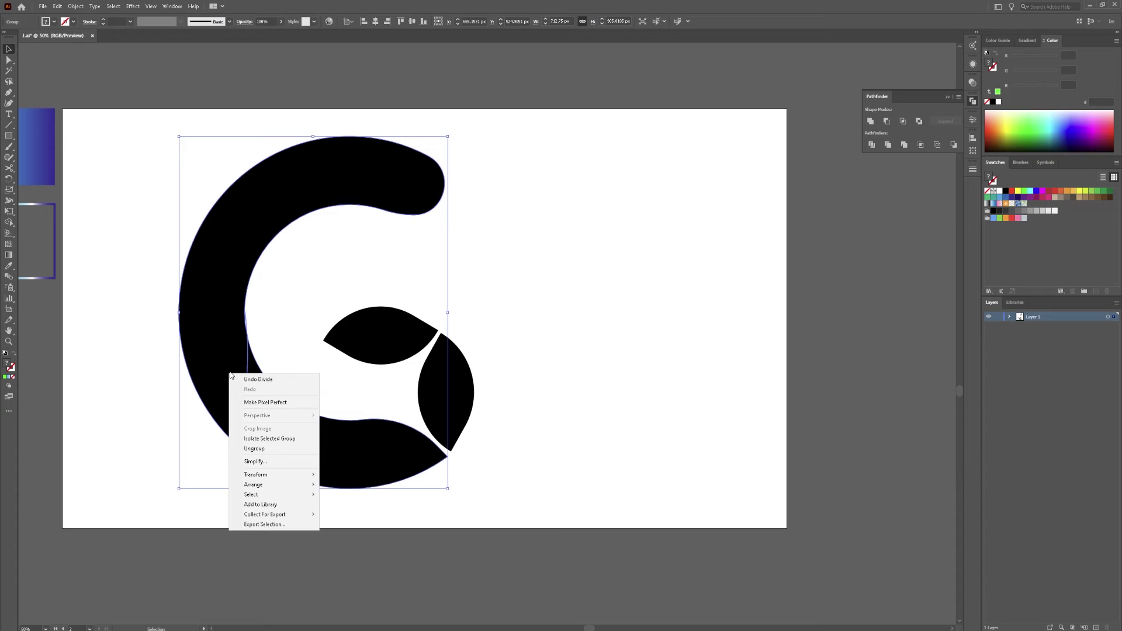
Step: Ungroup the divided pieces and move the upper C piece up and left
click(273, 449)
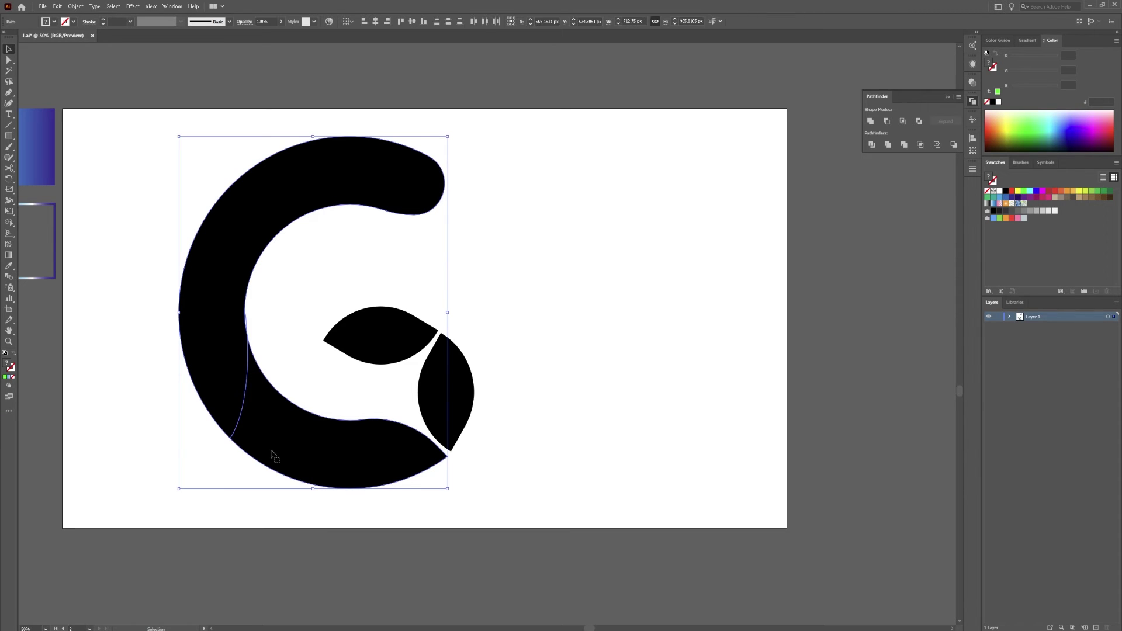
click(150, 418)
drag(233, 366, 212, 350)
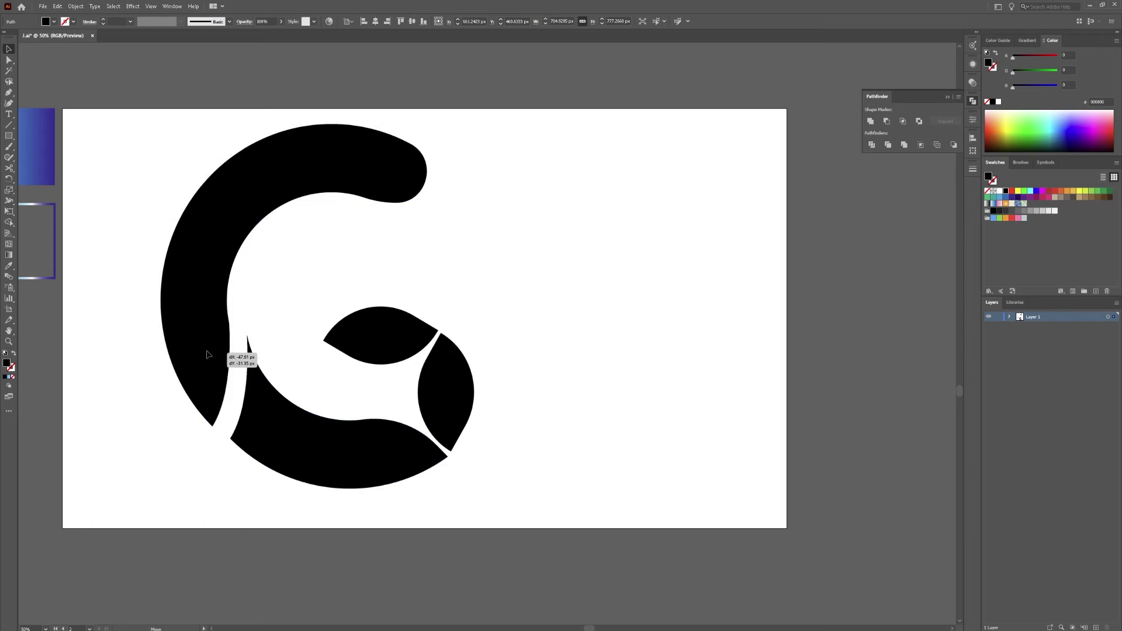
drag(270, 422, 260, 437)
key(ctrl+z)
key(ctrl+z)
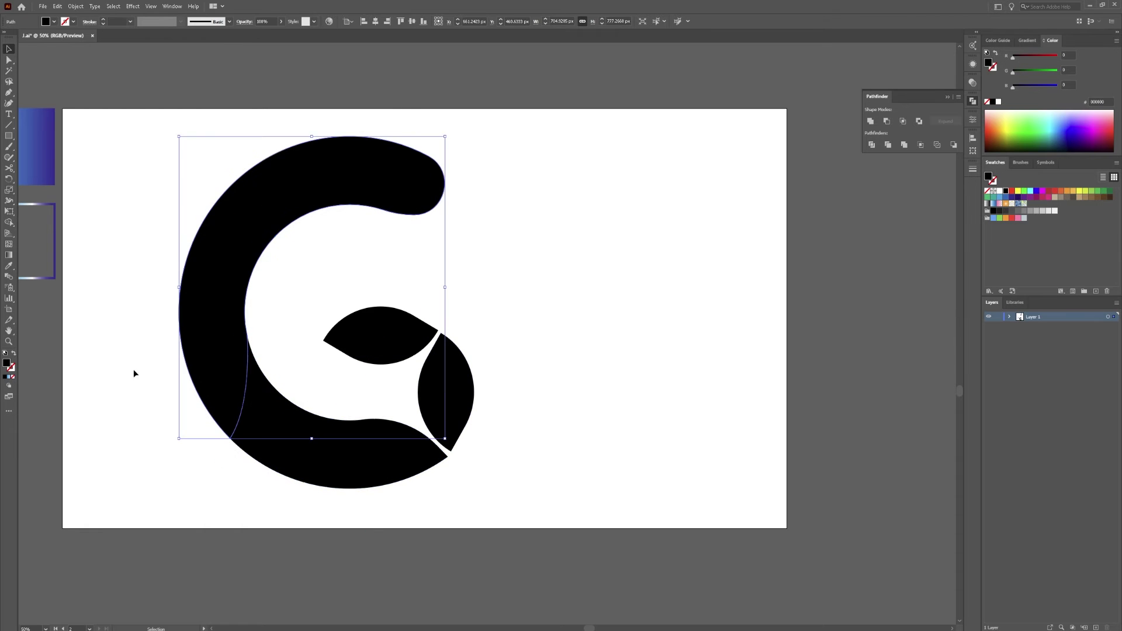
click(133, 371)
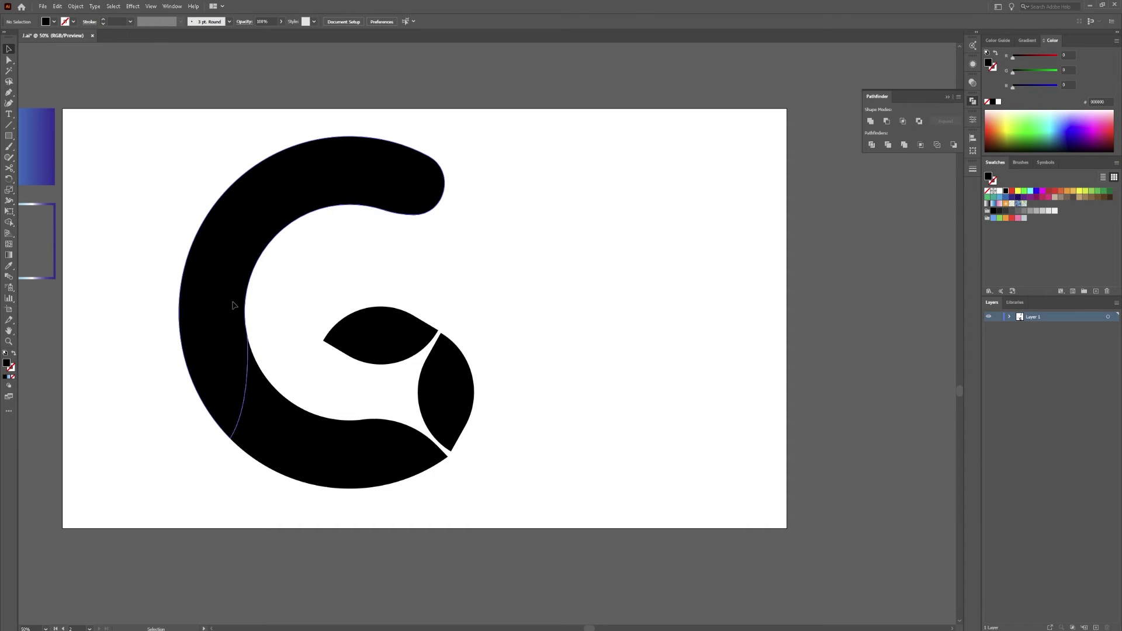
drag(233, 305, 224, 296)
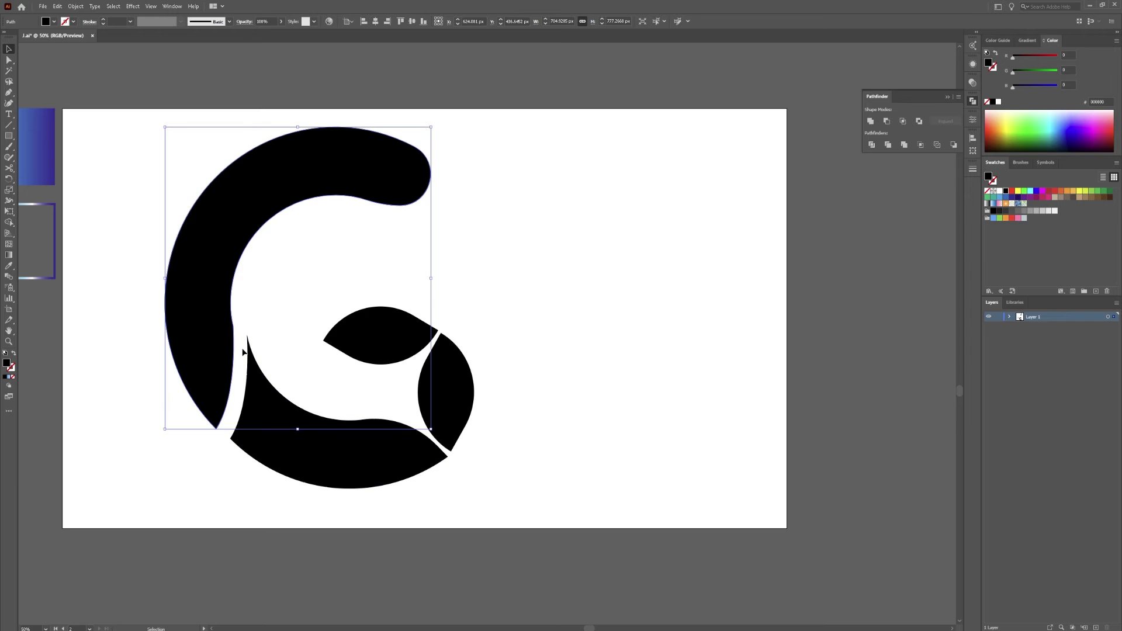
Step: Fill the lower crescent piece bright green
click(294, 449)
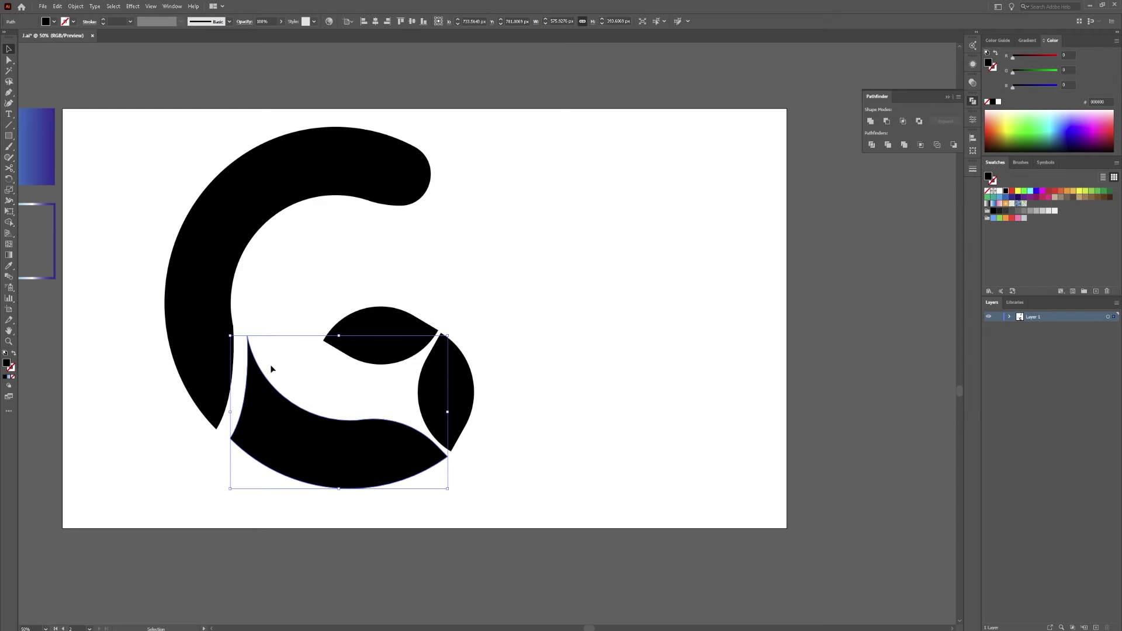
key(a)
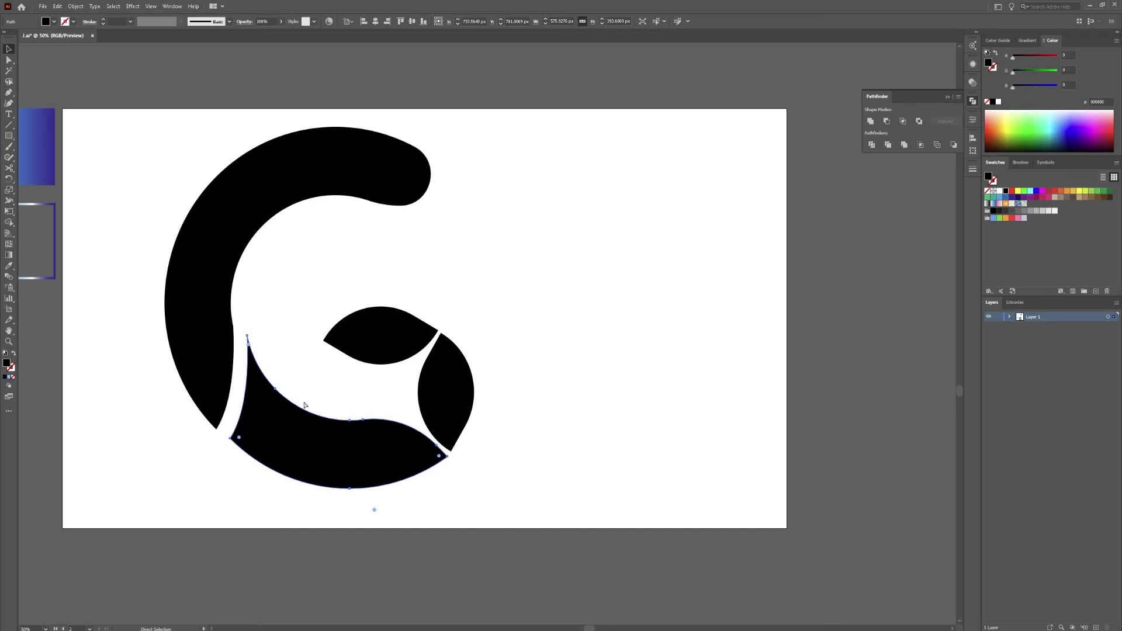
key(v)
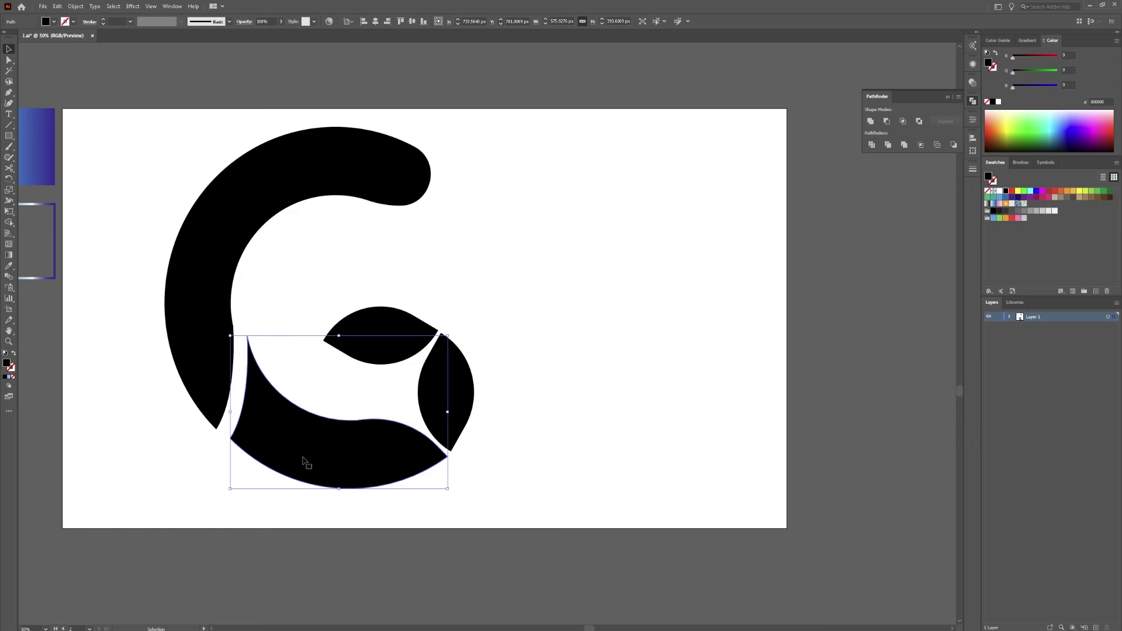
click(13, 354)
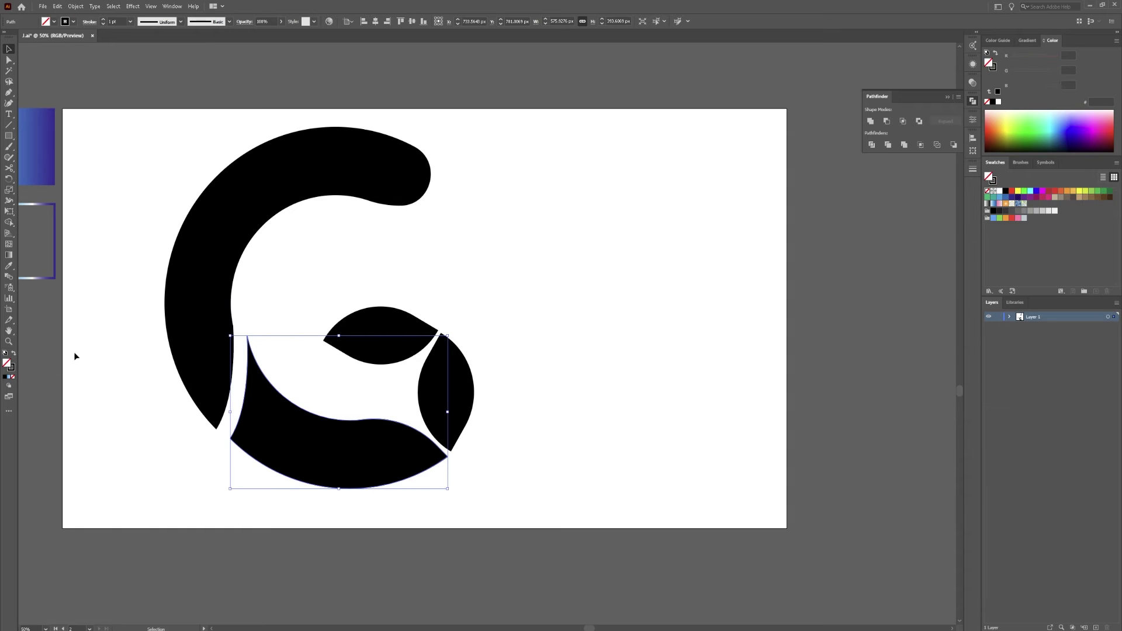
click(1026, 126)
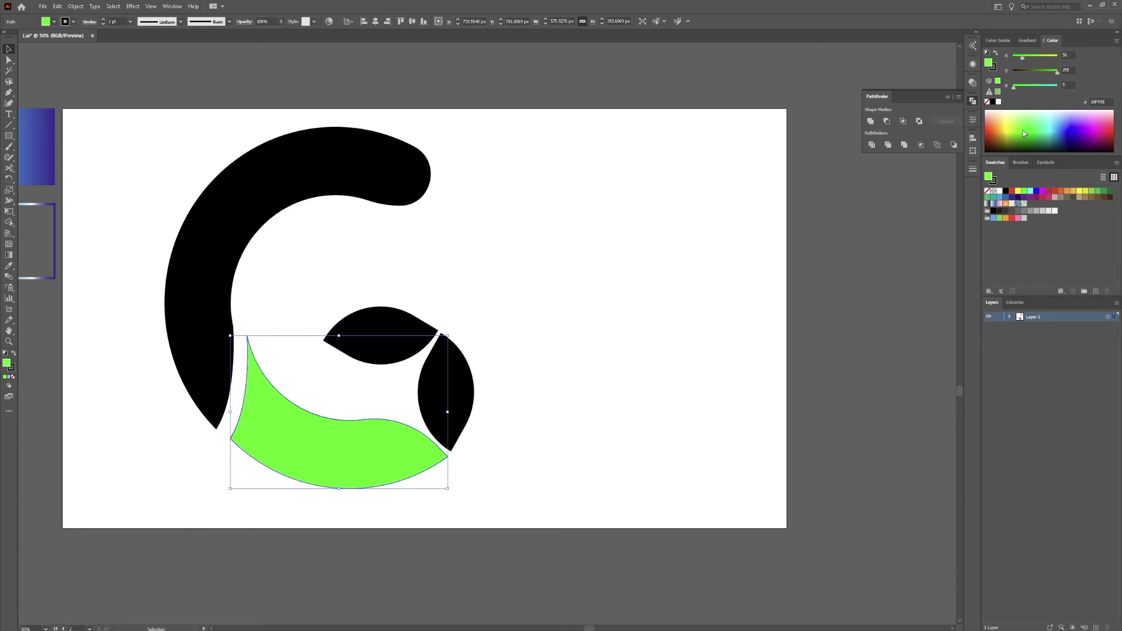
Step: Undo the green fill and give the lower crescent a dark red outline thickened to 7 pt
key(ctrl+z)
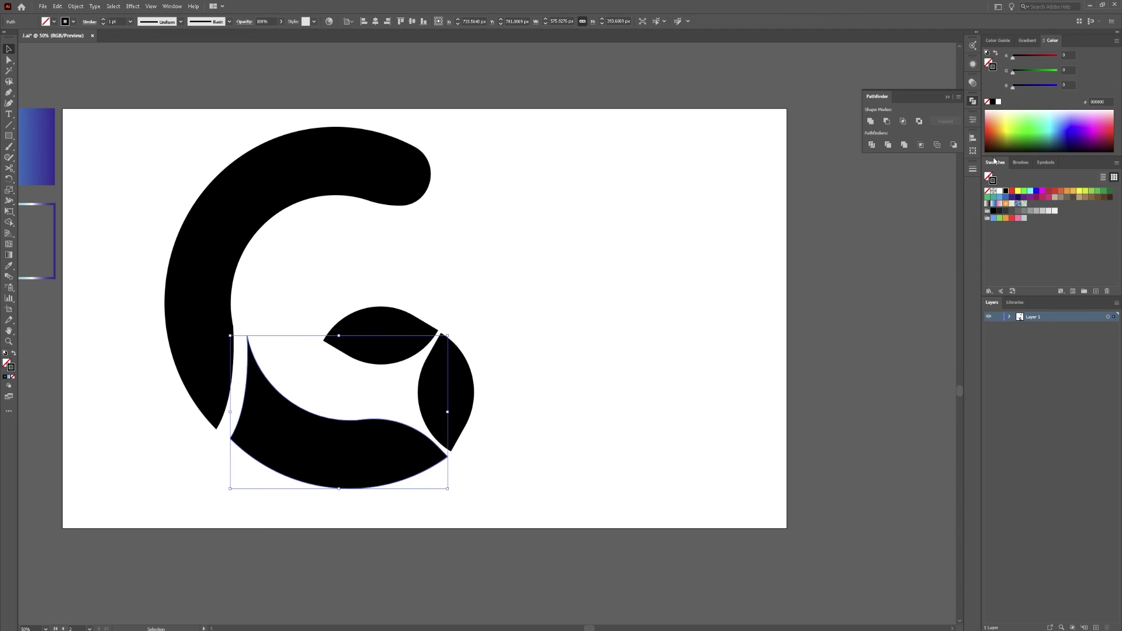
click(1029, 128)
click(1028, 128)
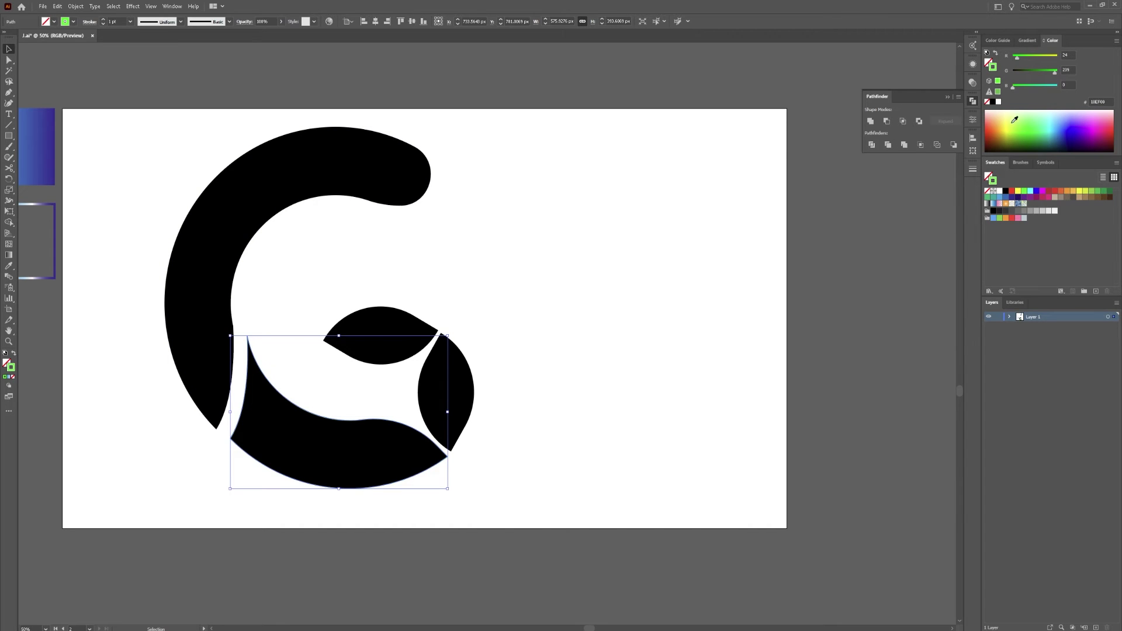
drag(1033, 129, 972, 137)
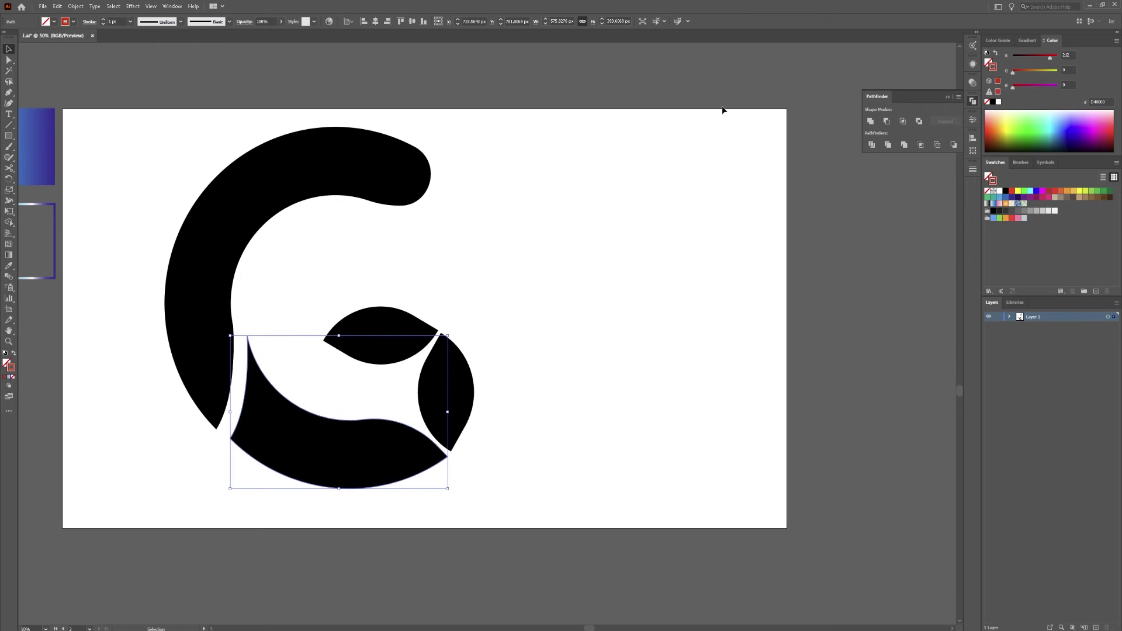
click(121, 317)
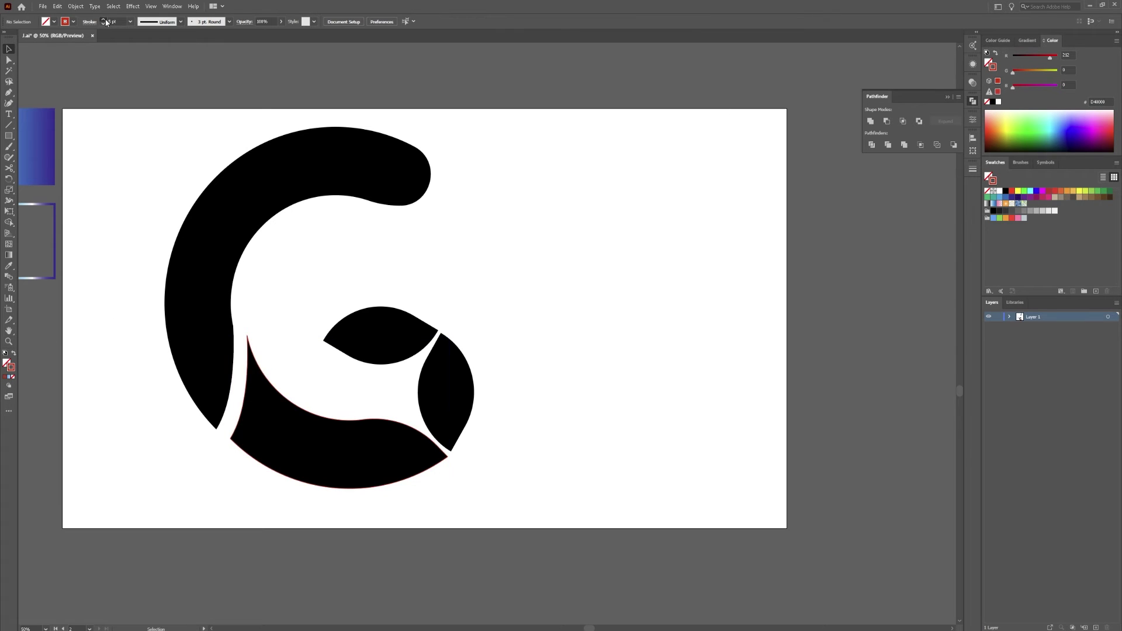
click(259, 364)
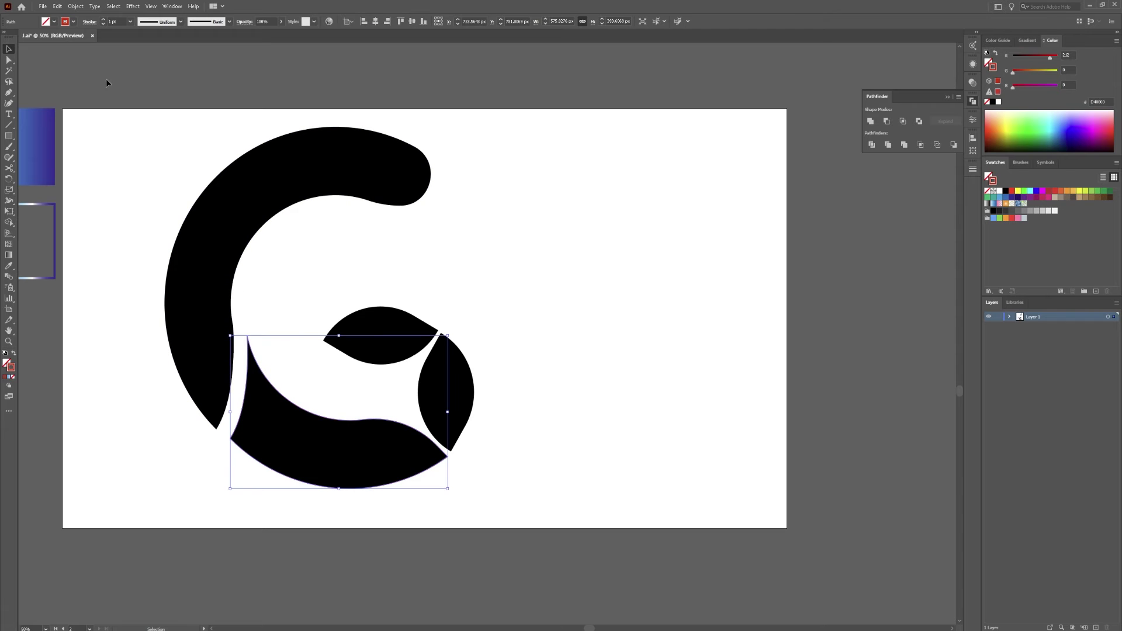
scroll(109, 21, up, 6)
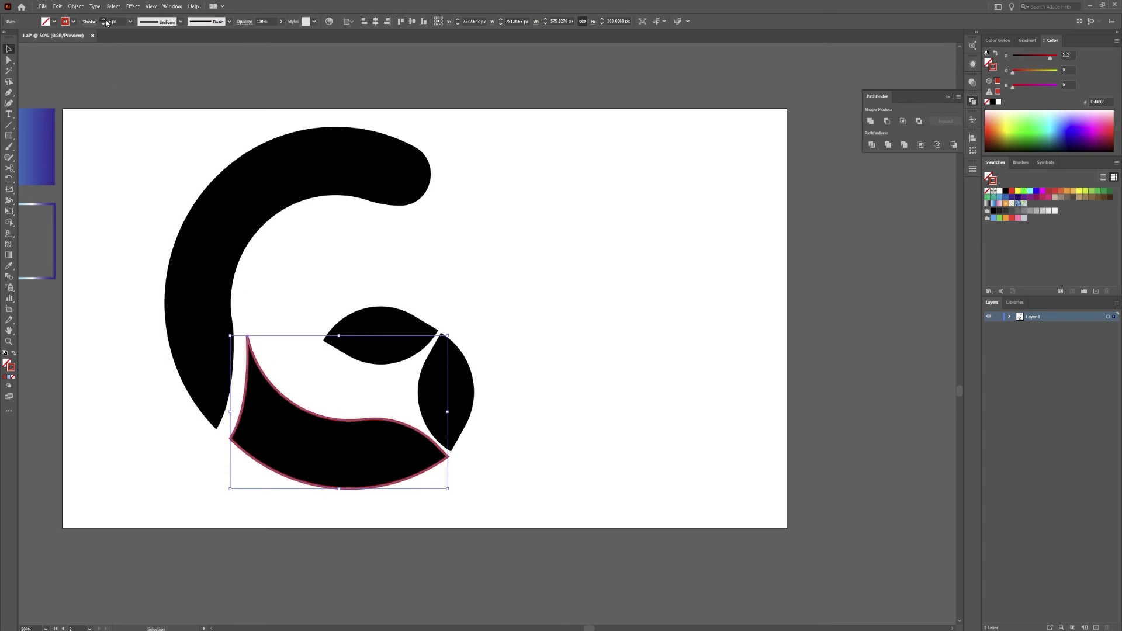
click(279, 335)
Step: Cut the red outline with Scissors at its top and bottom-left anchors
key(c)
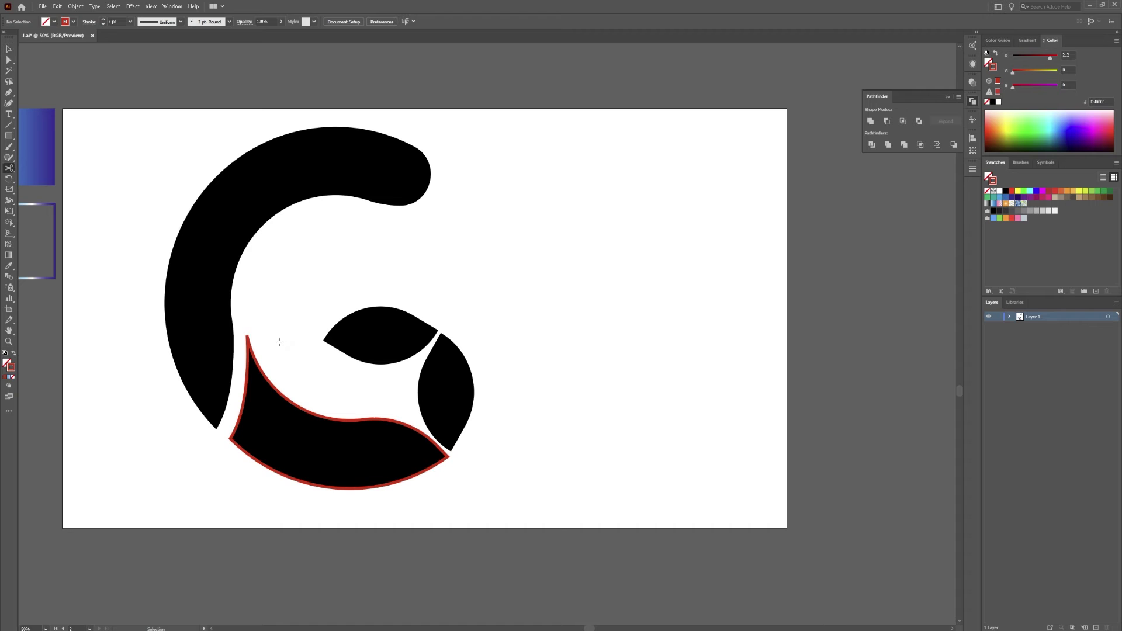
click(247, 336)
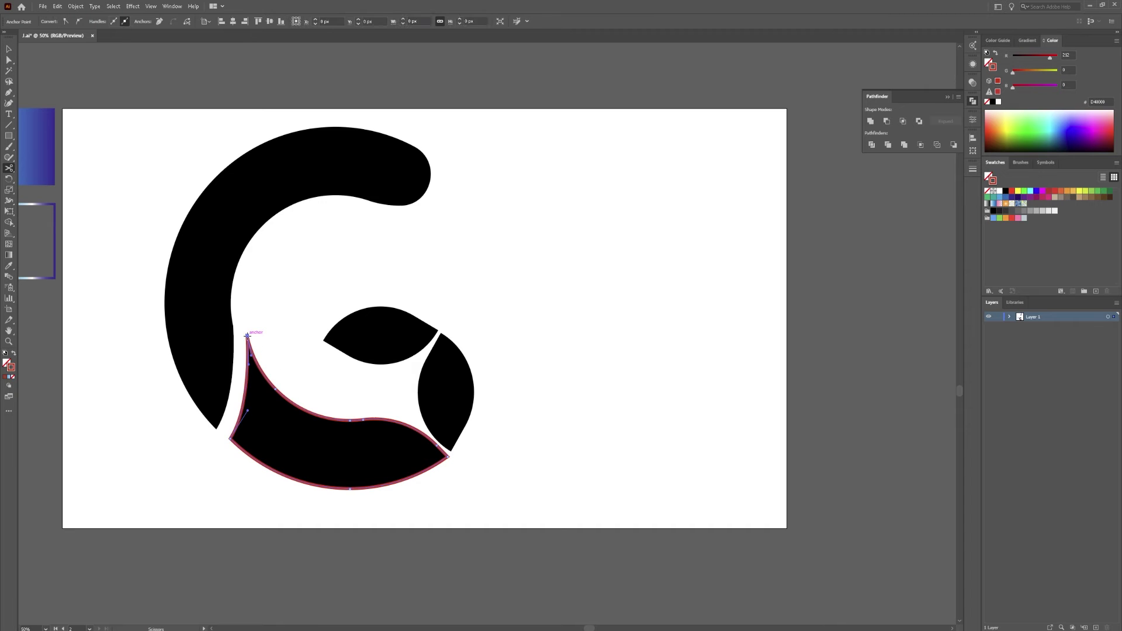
click(231, 437)
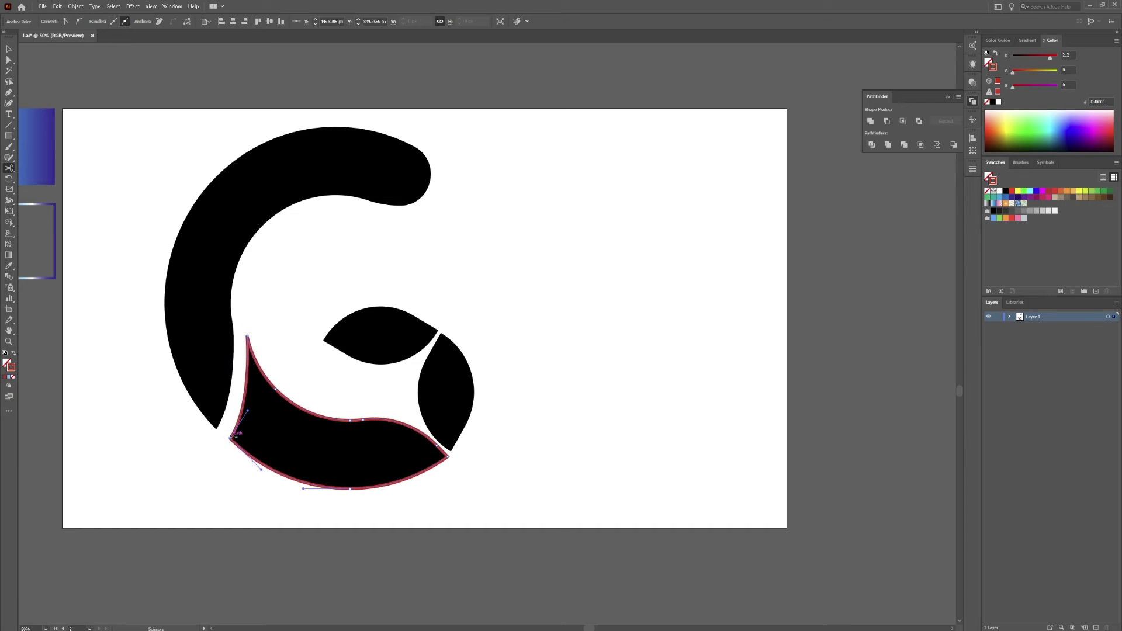
Step: Delete the outline's lower cut segments and shift the C shape slightly down and right
key(a)
click(284, 483)
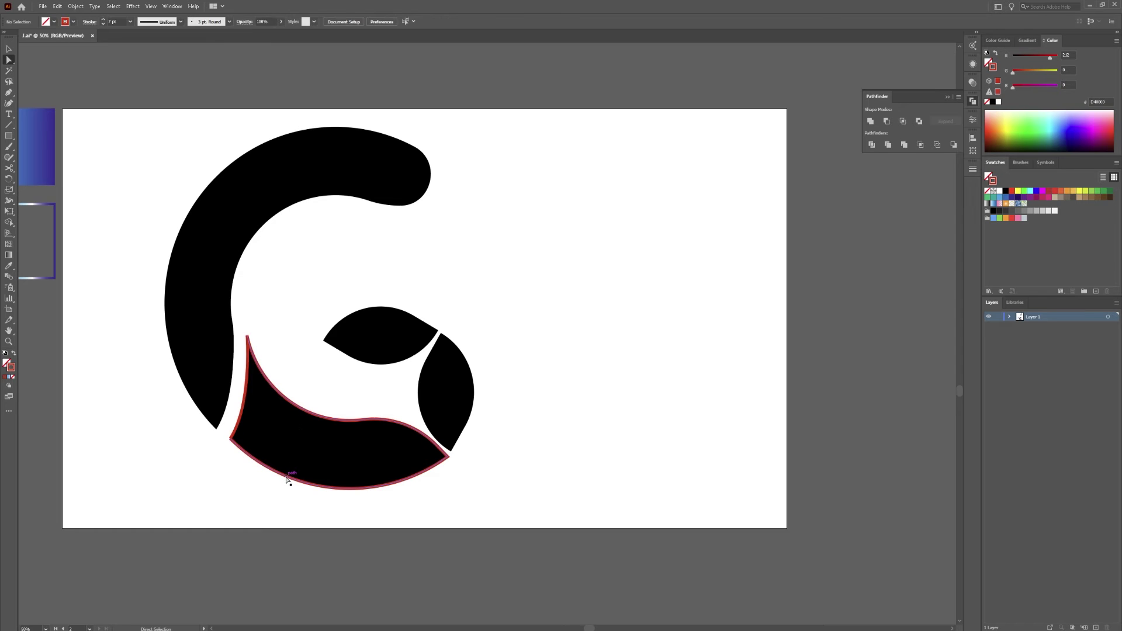
click(288, 481)
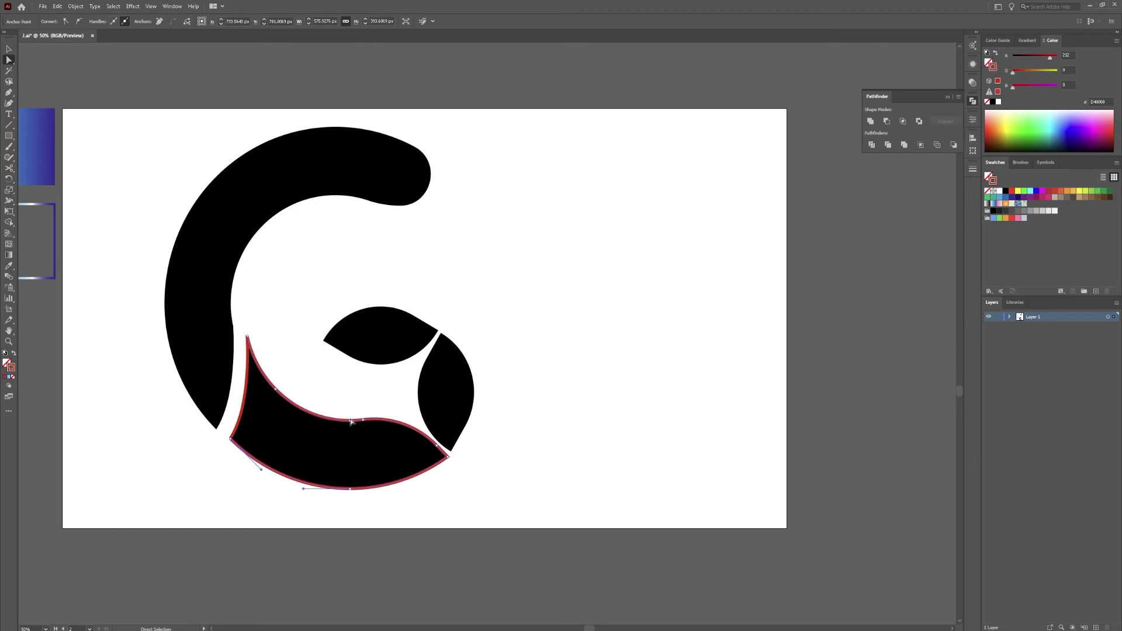
key(Delete)
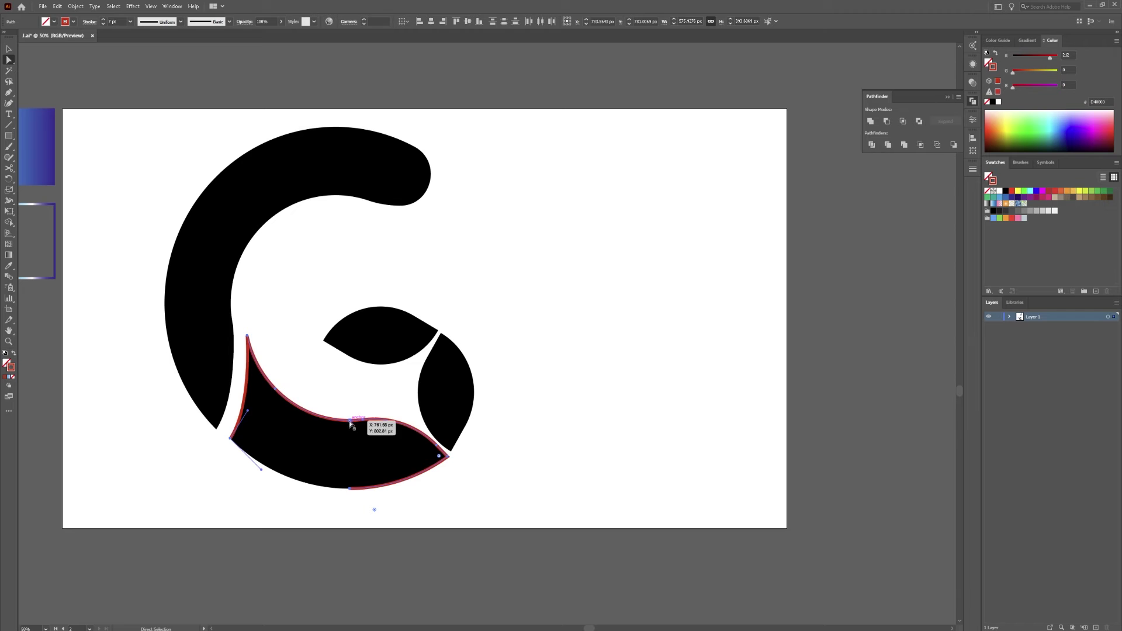
key(Delete)
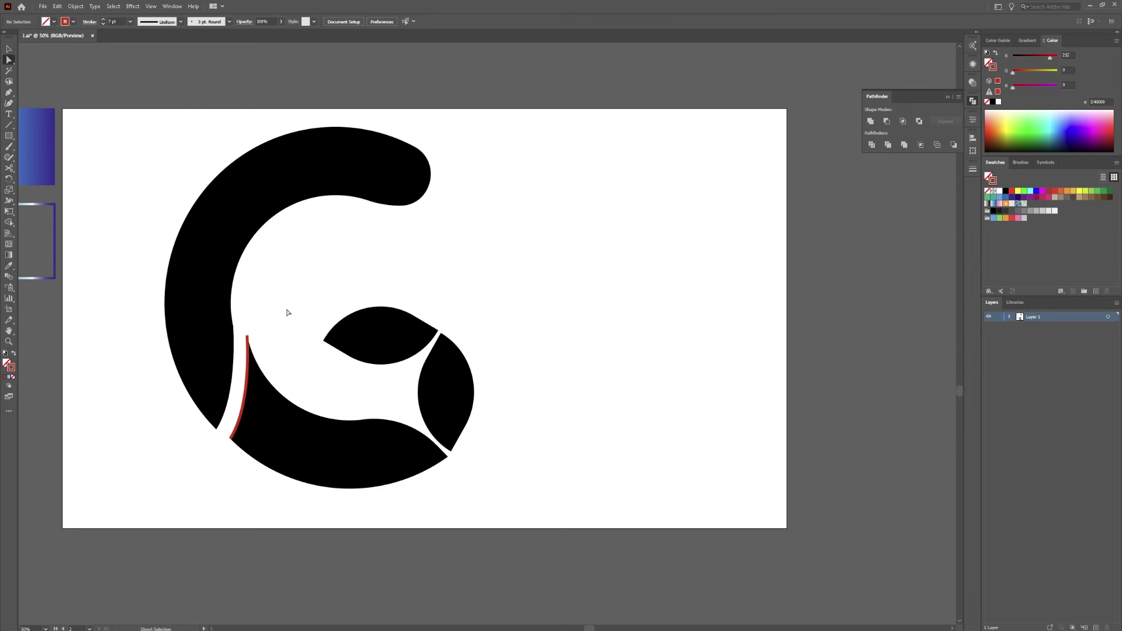
key(v)
drag(196, 282, 213, 295)
Step: Zoom in on the red line's corner and nudge the C shape 3 px down to meet it
click(275, 351)
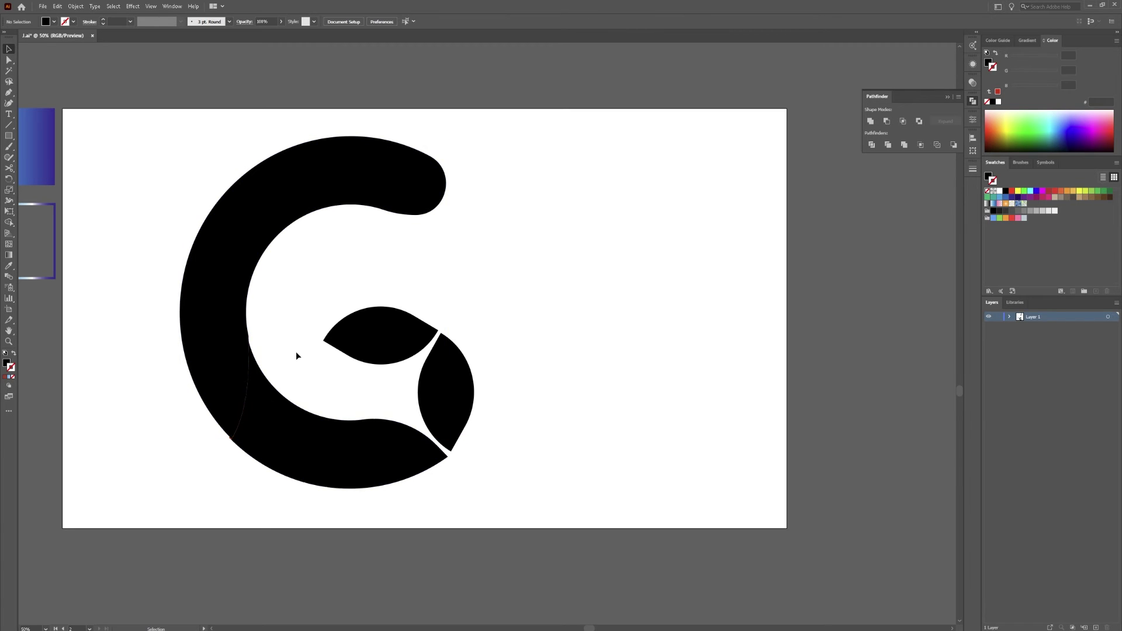
click(232, 443)
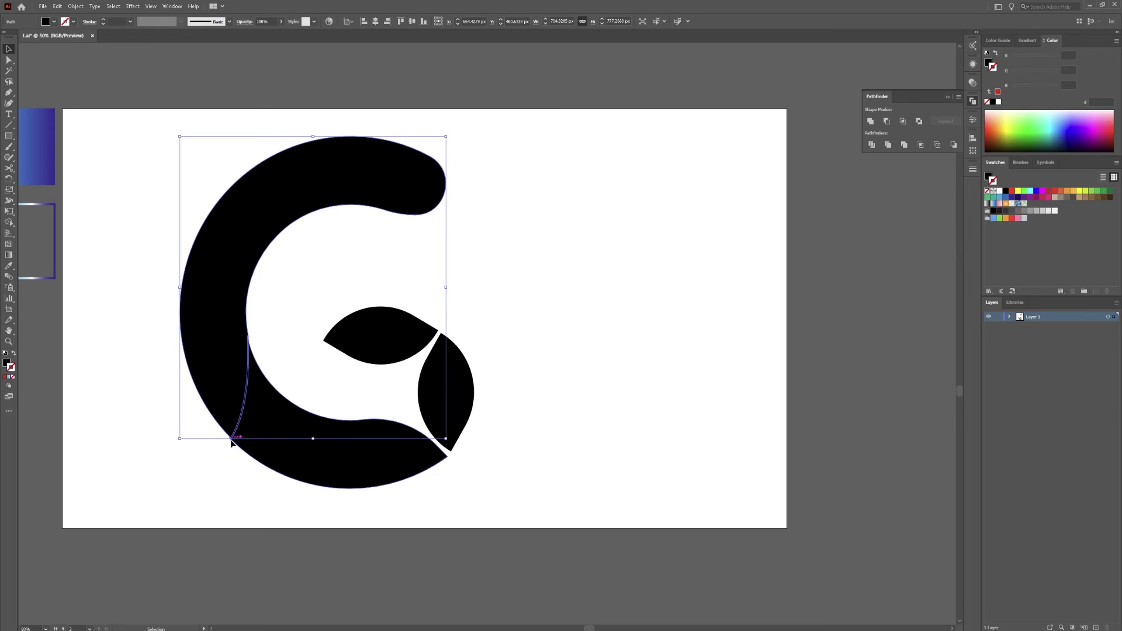
scroll(252, 405, up, 3)
scroll(196, 524, up, 7)
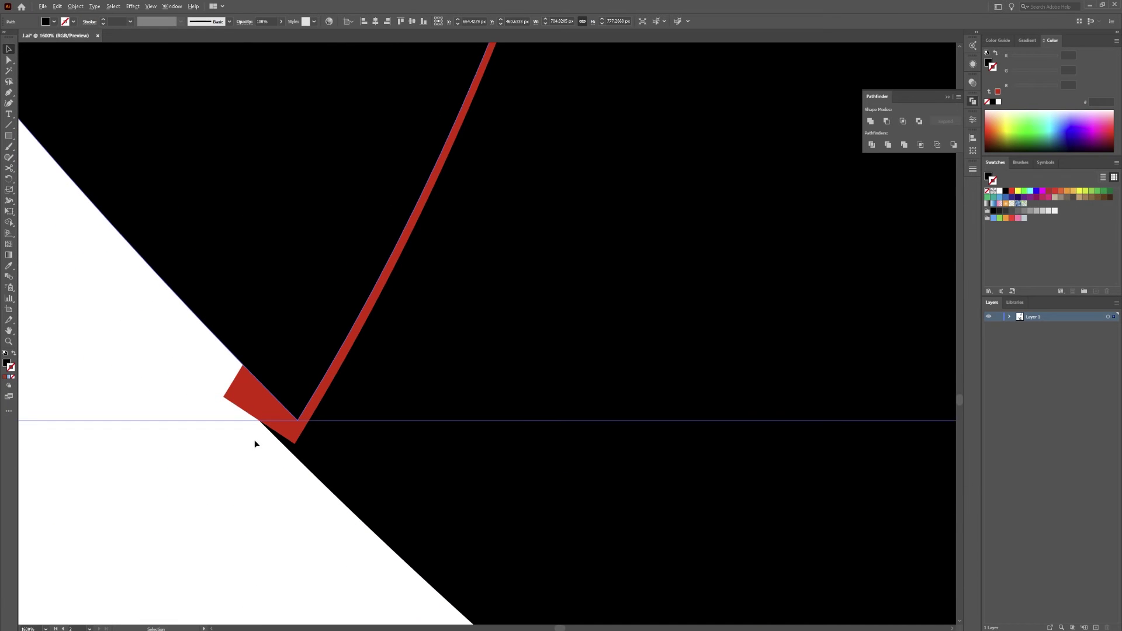
click(197, 516)
click(256, 409)
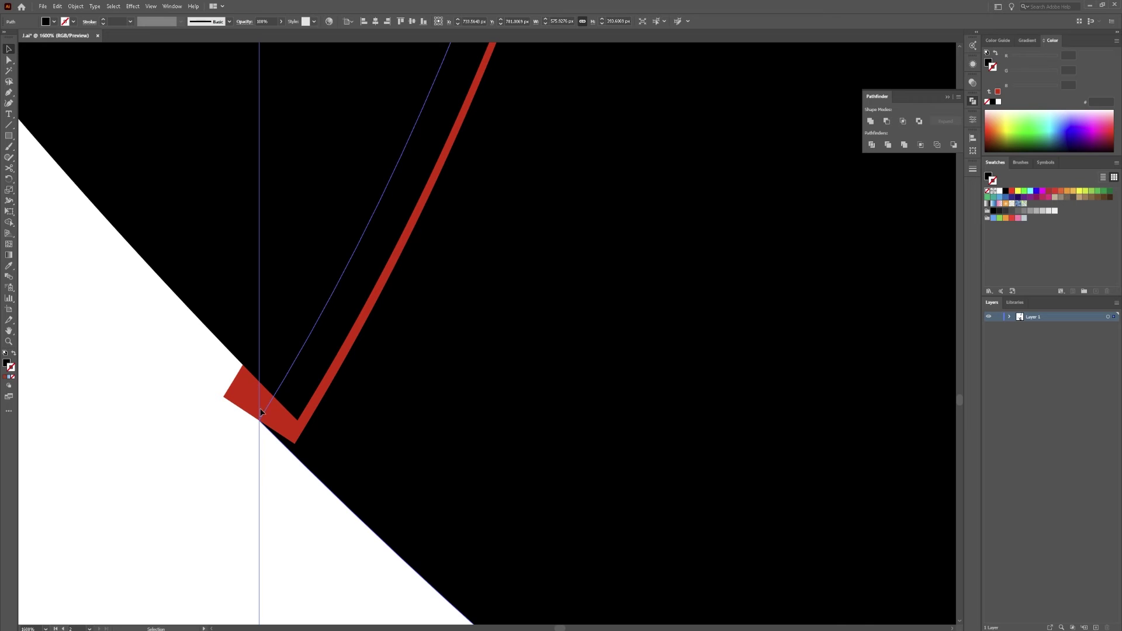
click(127, 321)
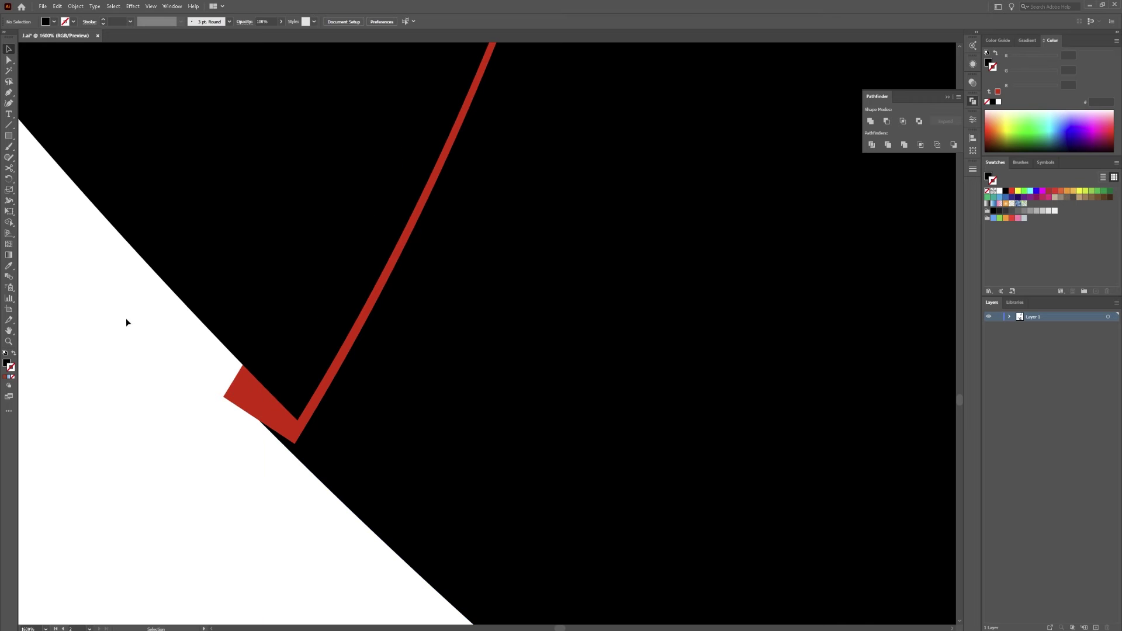
click(275, 407)
scroll(276, 407, down, 8)
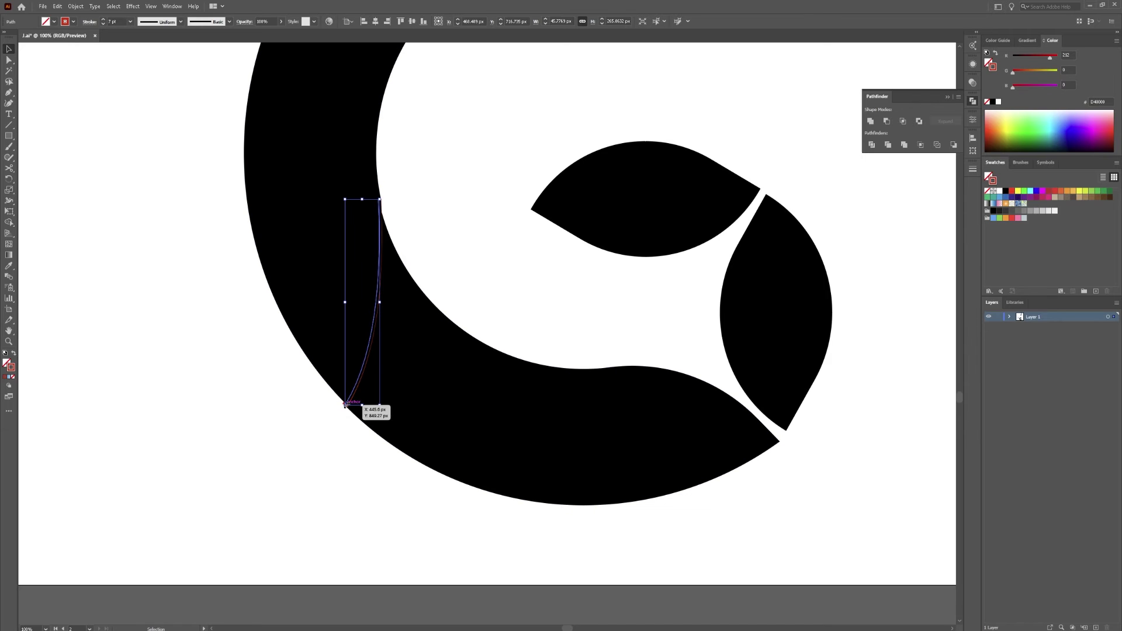
click(315, 328)
scroll(315, 327, down, 2)
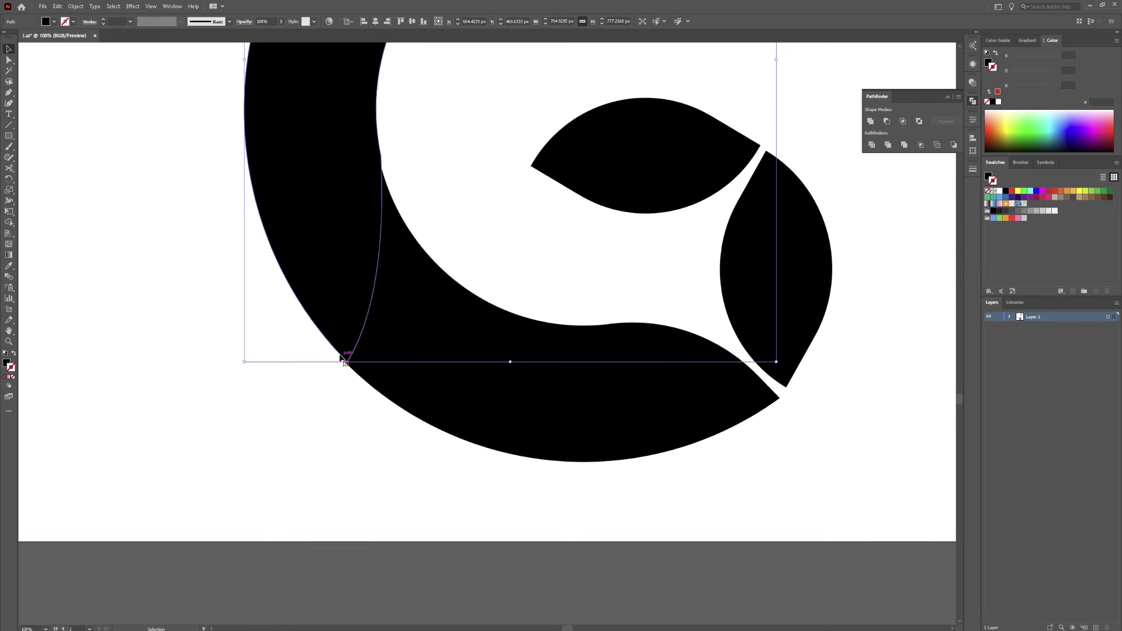
scroll(348, 359, up, 10)
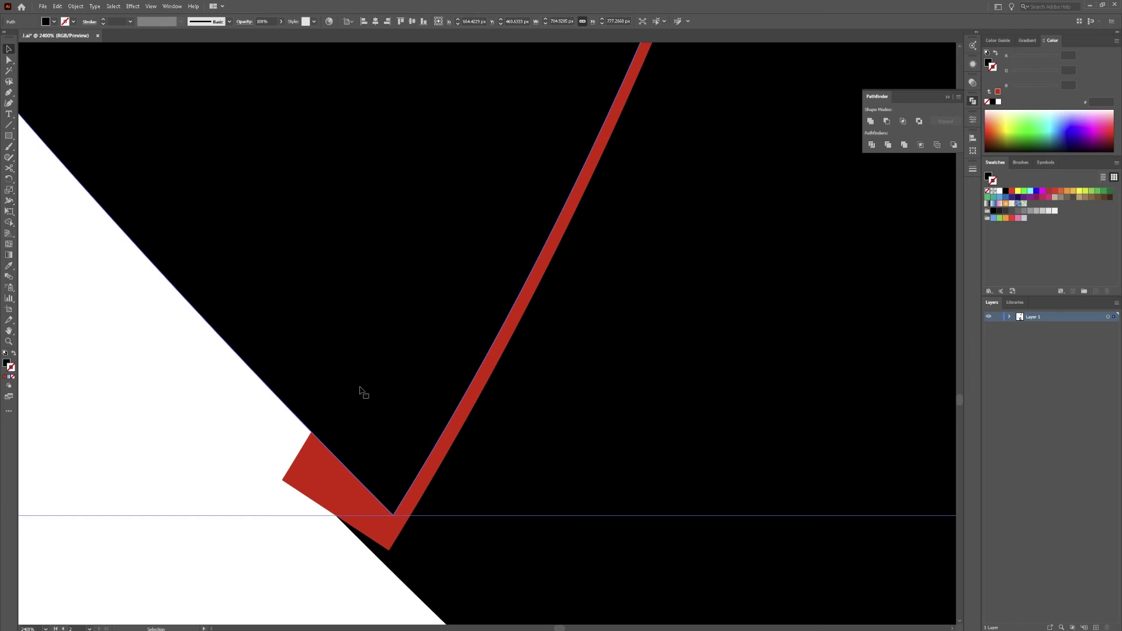
key(Down)
key(Down)
key(Down)
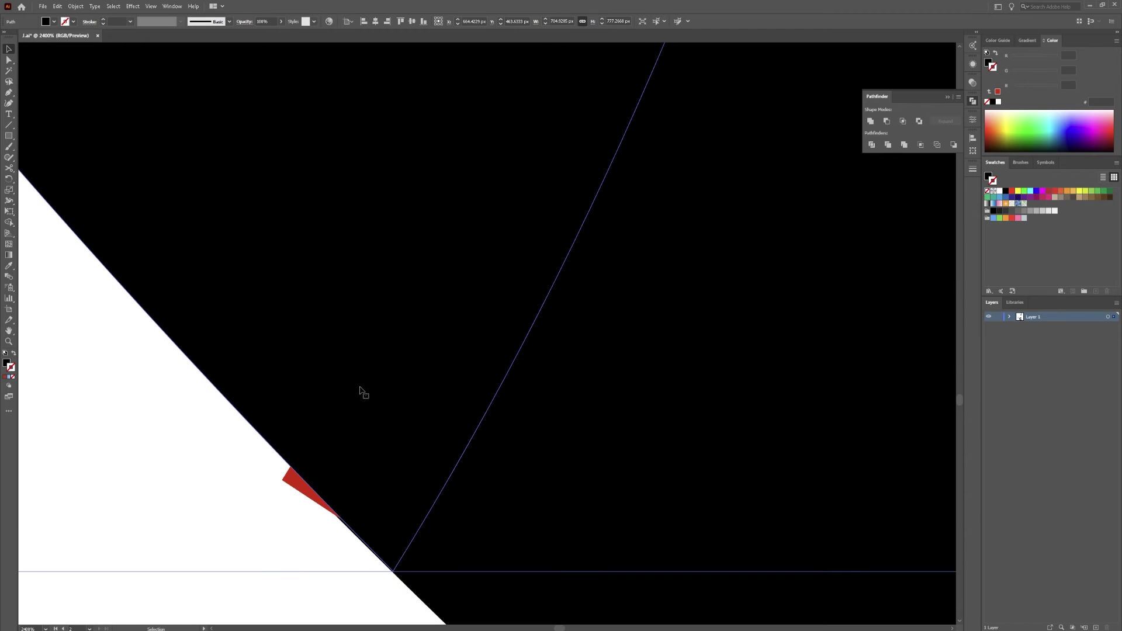
Step: Zoom back out and check that the two C pieces meet along the curved seam
scroll(360, 391, down, 8)
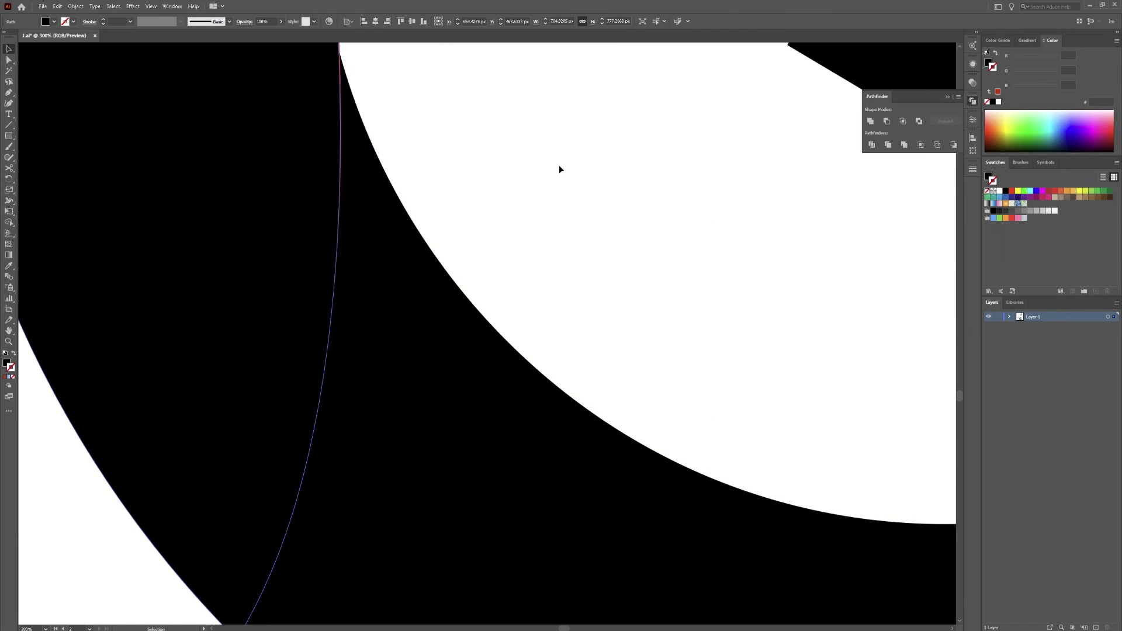
mouse_move(451, 107)
mouse_down()
mouse_move(471, 173)
mouse_move(446, 125)
mouse_up()
scroll(445, 127, down, 3)
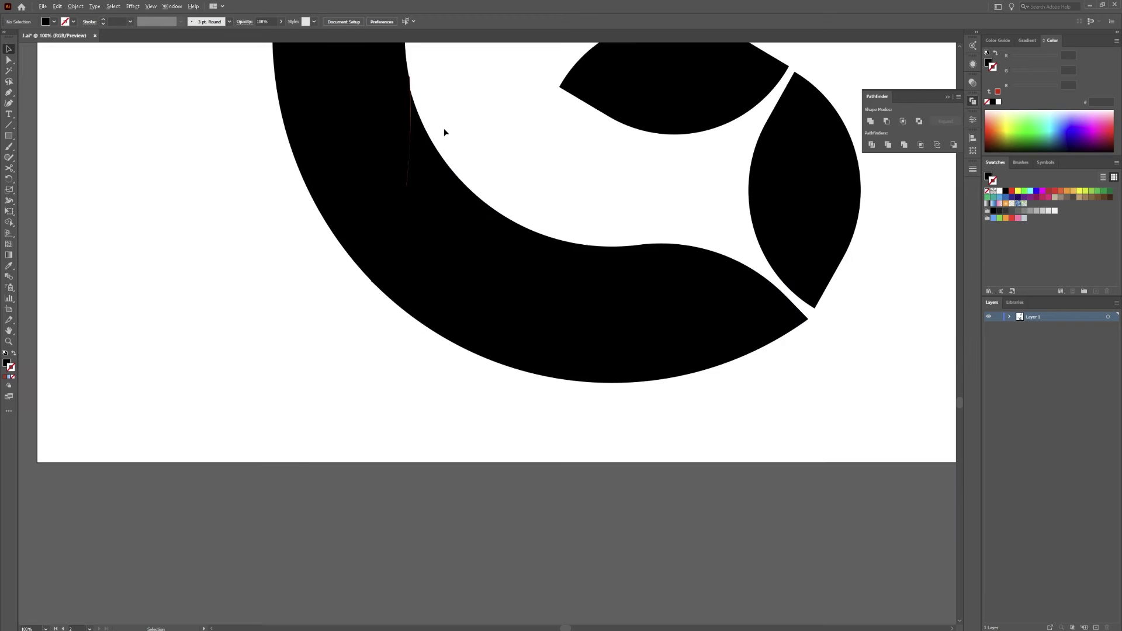
scroll(445, 132, down, 2)
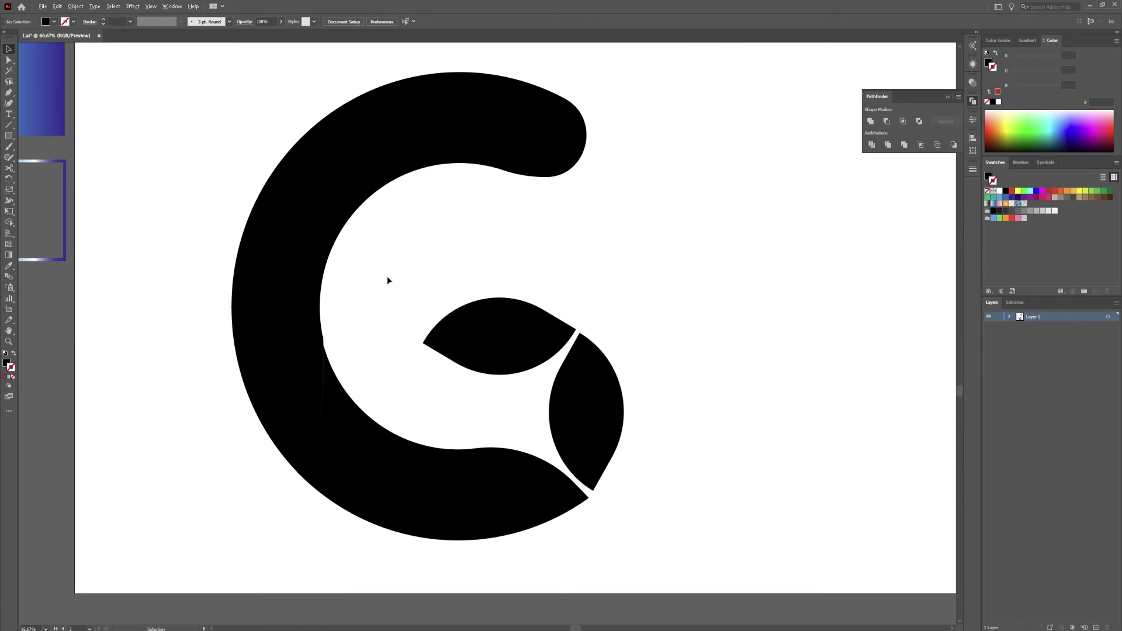
click(325, 350)
click(326, 359)
scroll(326, 358, up, 6)
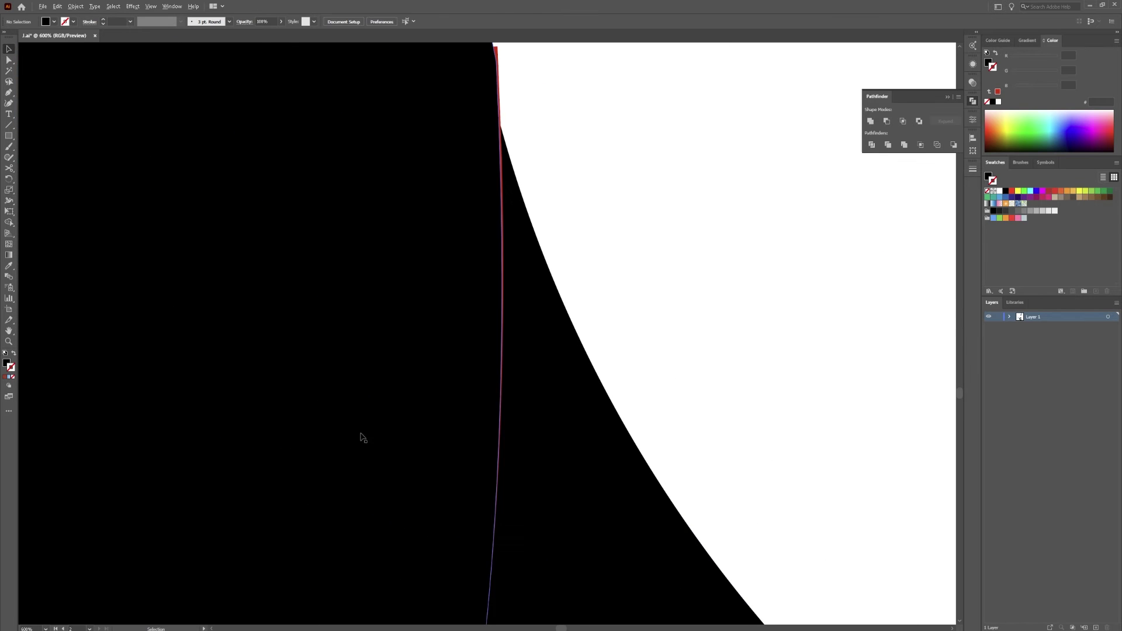
click(495, 49)
scroll(535, 138, down, 6)
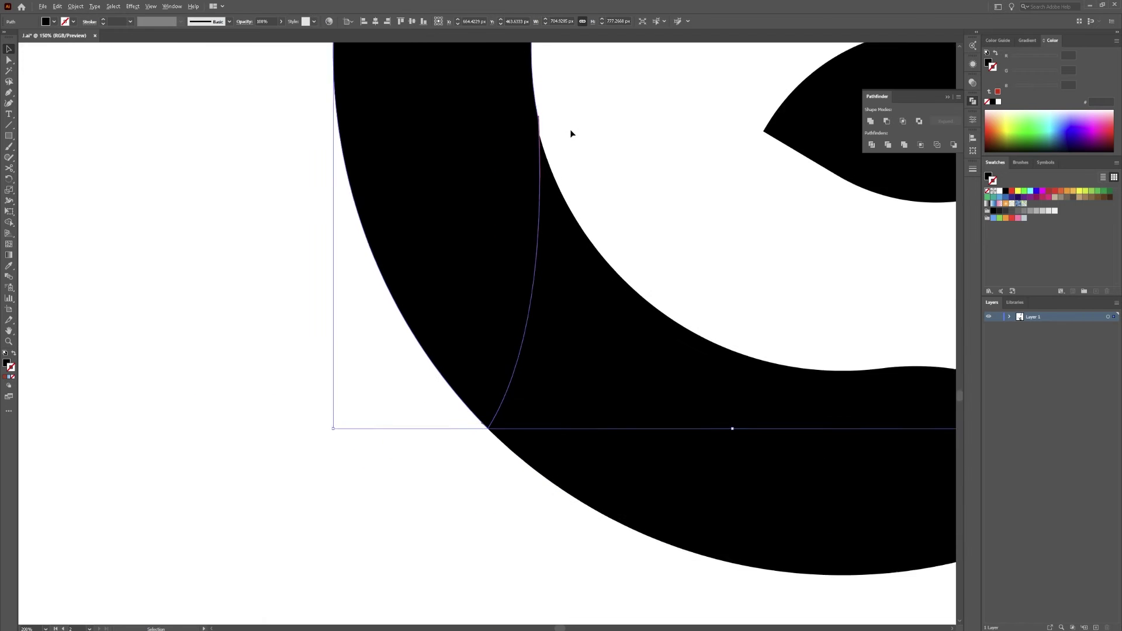
scroll(562, 126, up, 12)
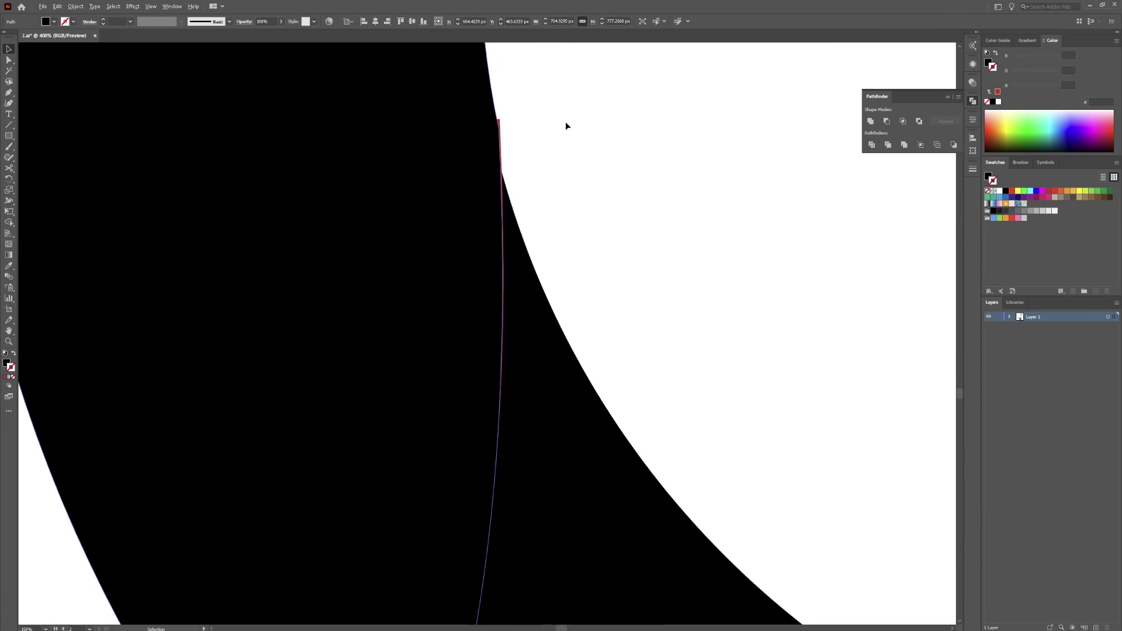
click(431, 111)
scroll(401, 99, up, 5)
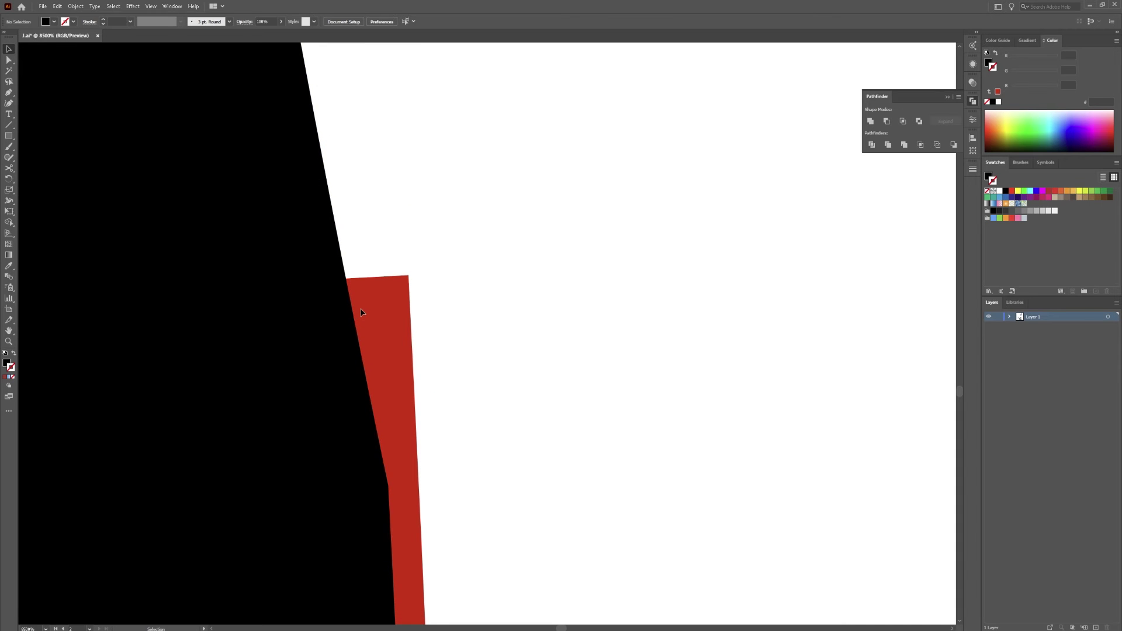
scroll(381, 312, down, 12)
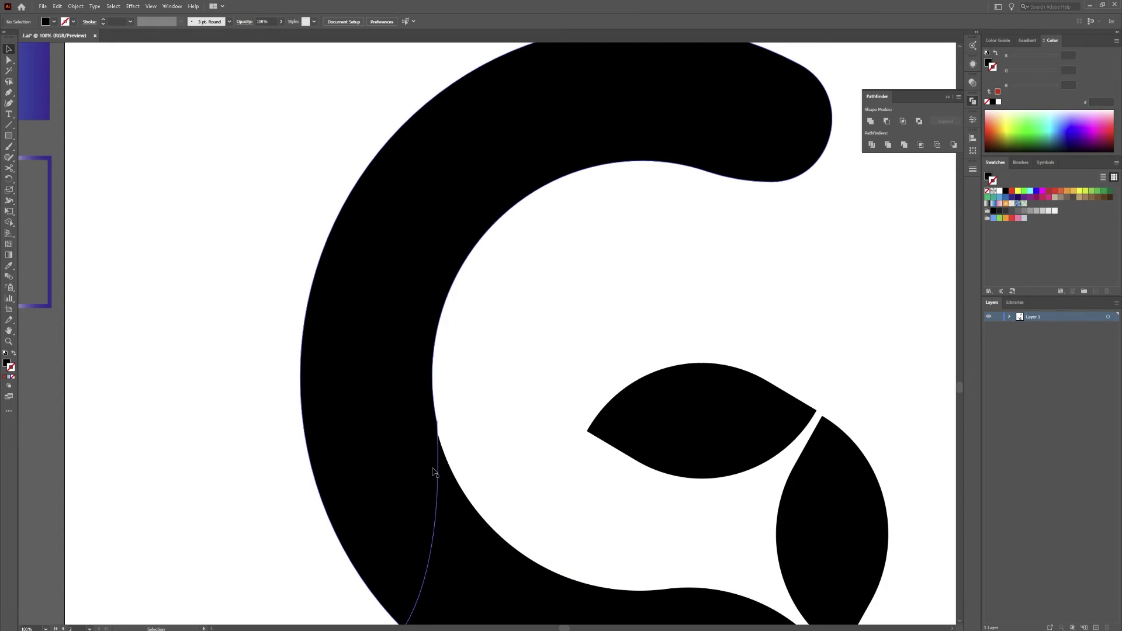
Step: Select the red edge line with the C shape and apply Arrange > Send to Back
click(440, 484)
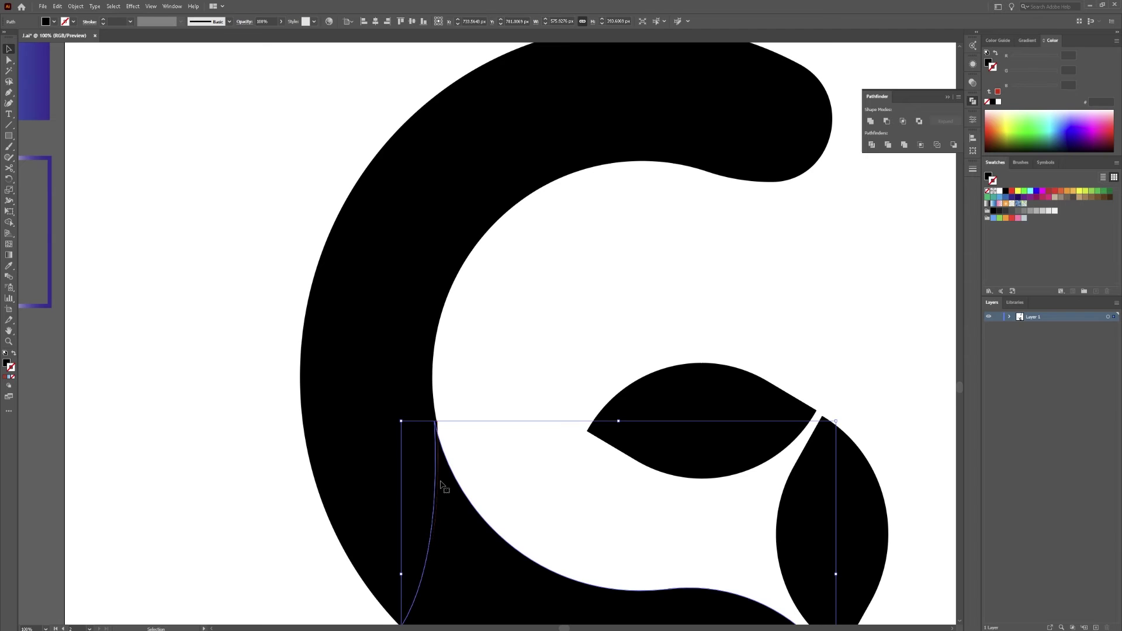
scroll(440, 485, up, 1)
drag(446, 489, 451, 294)
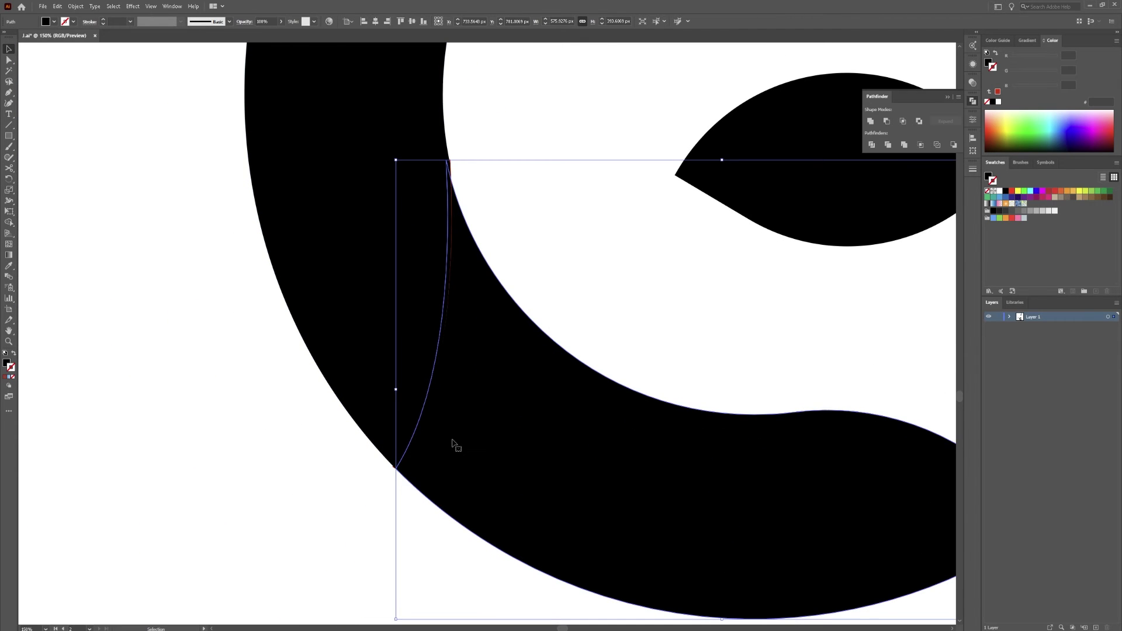
shift+click(458, 402)
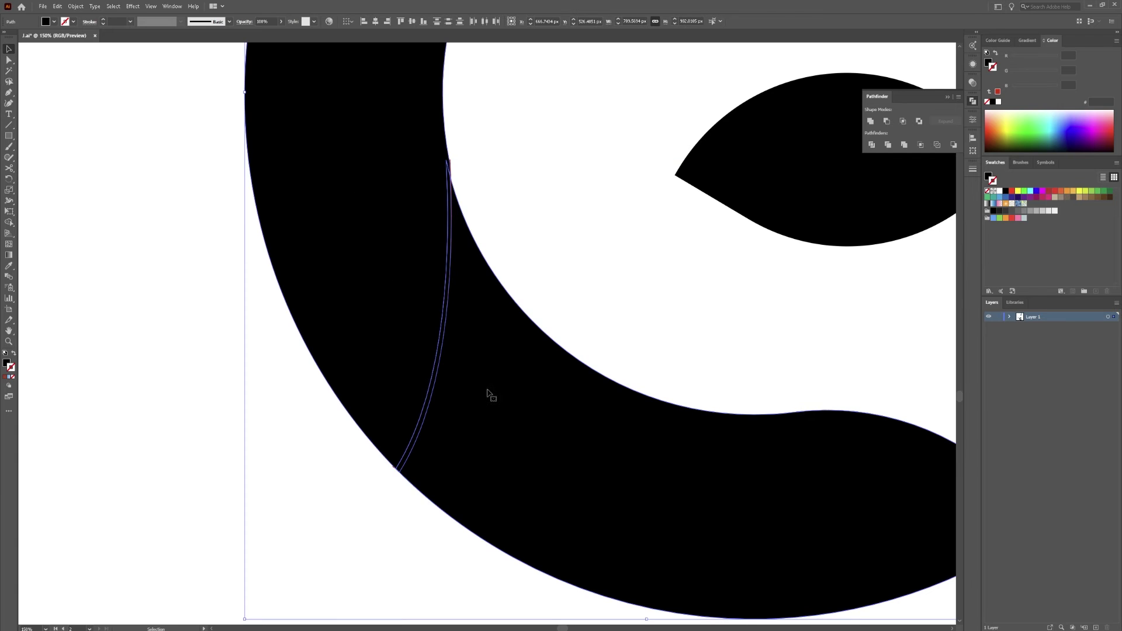
right_click(489, 392)
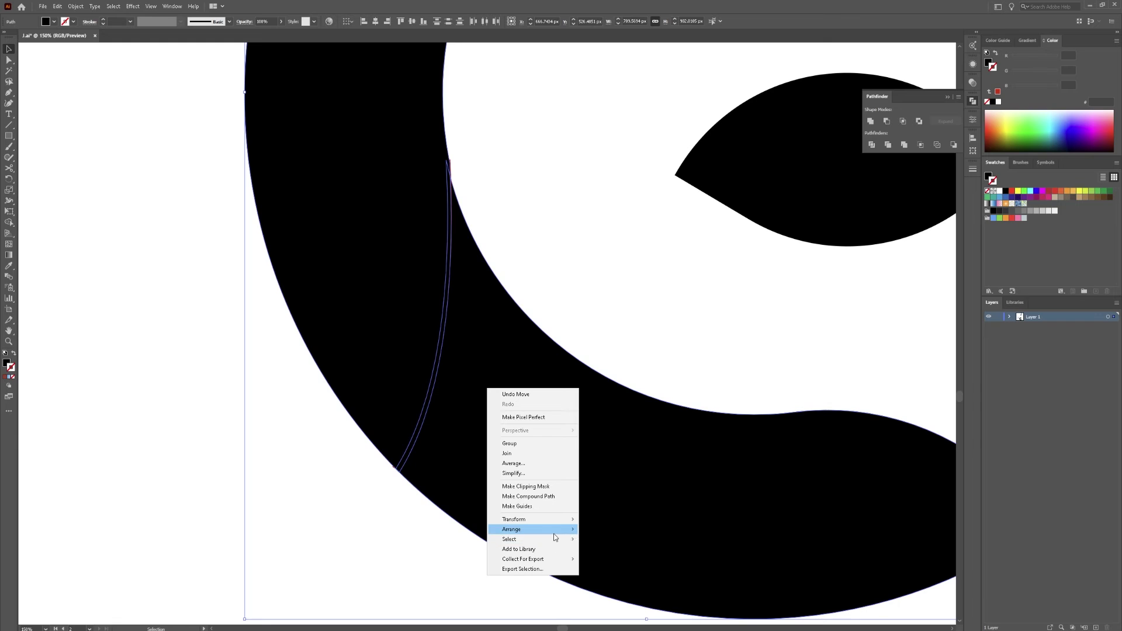
mouse_move(554, 531)
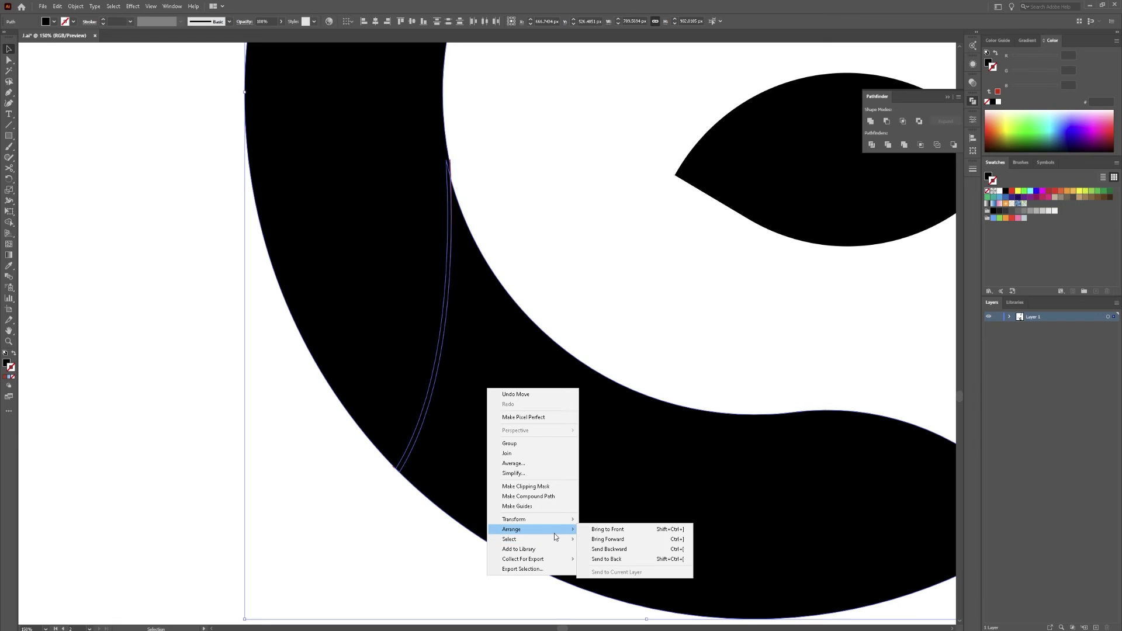
click(627, 559)
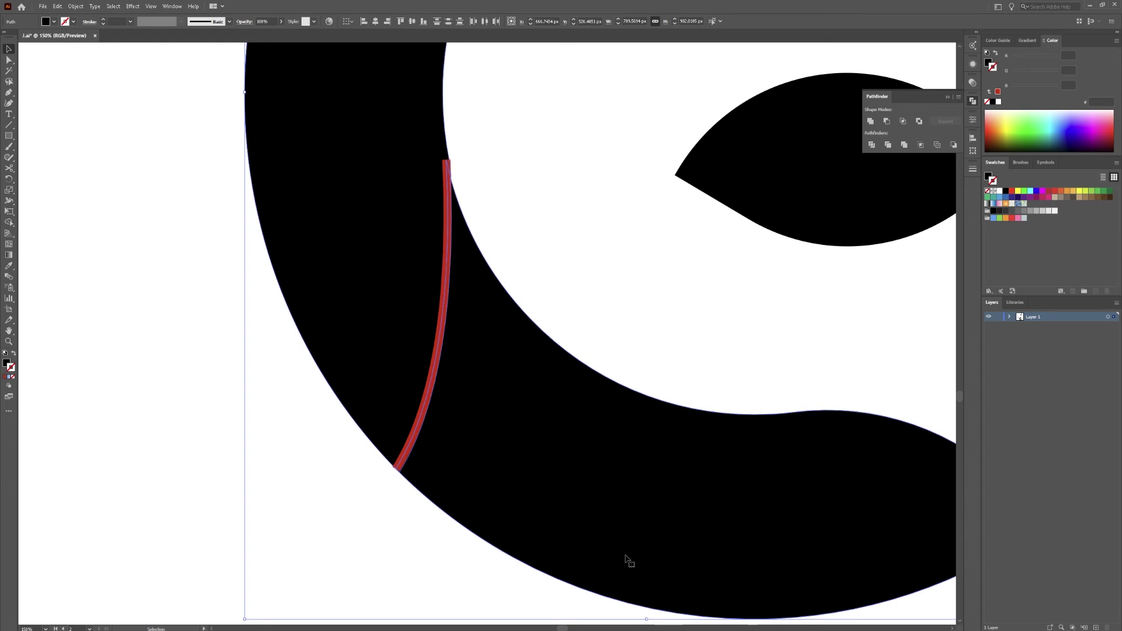
click(445, 215)
click(554, 239)
scroll(567, 250, down, 2)
drag(591, 245, 346, 306)
Step: Eyedrop the gradient-stroked square's blue-purple gradient stroke onto the curved line
click(274, 358)
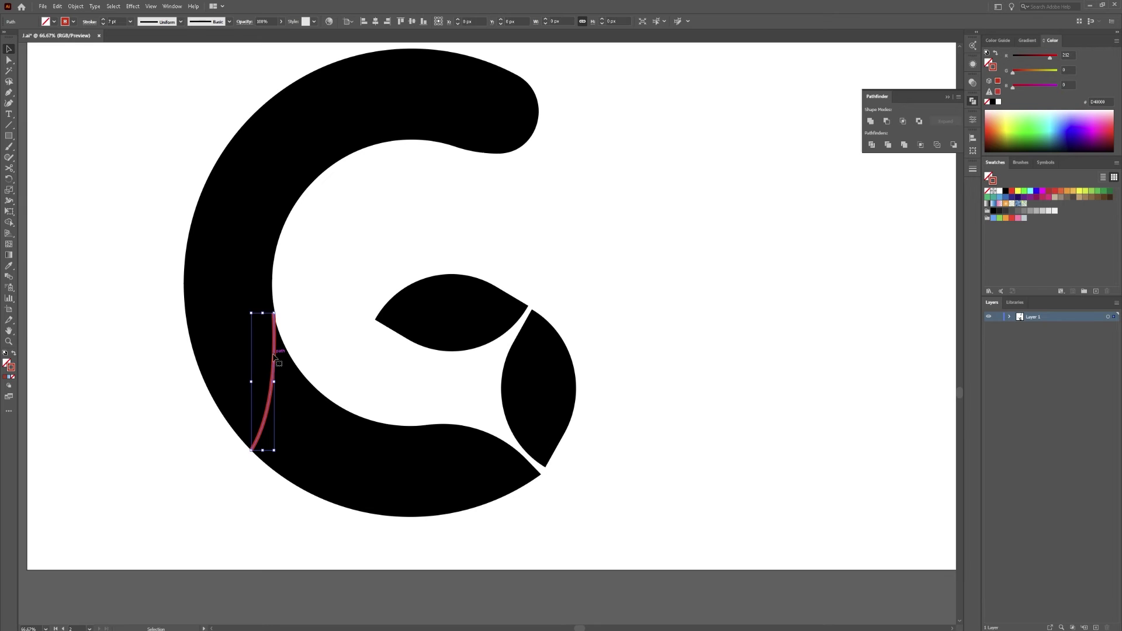
drag(412, 161, 614, 221)
key(i)
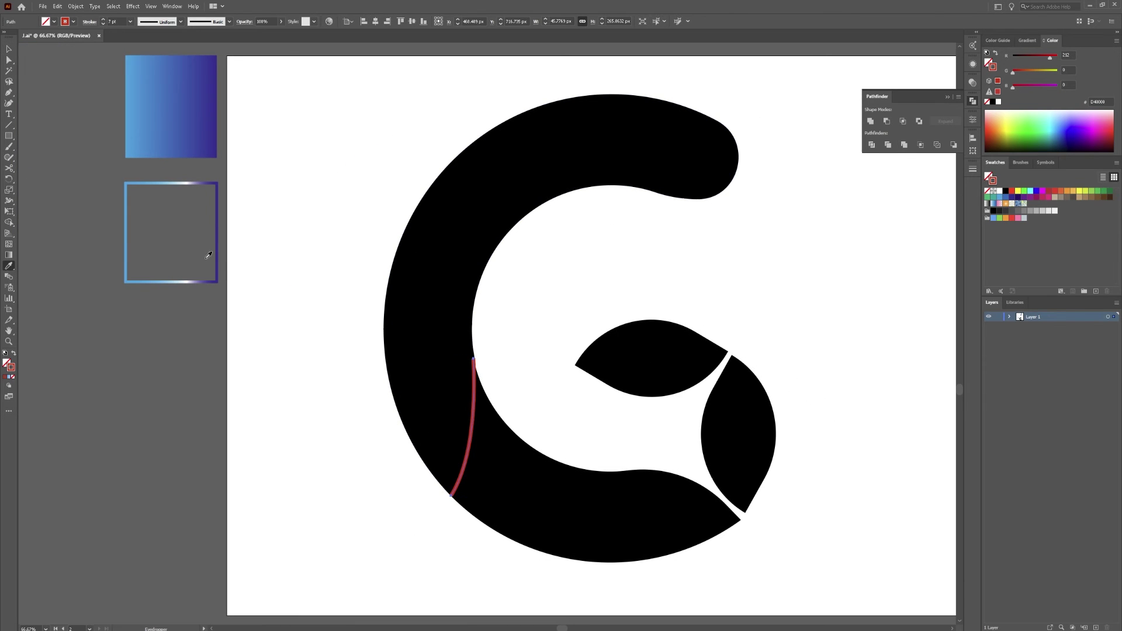
click(218, 217)
click(221, 215)
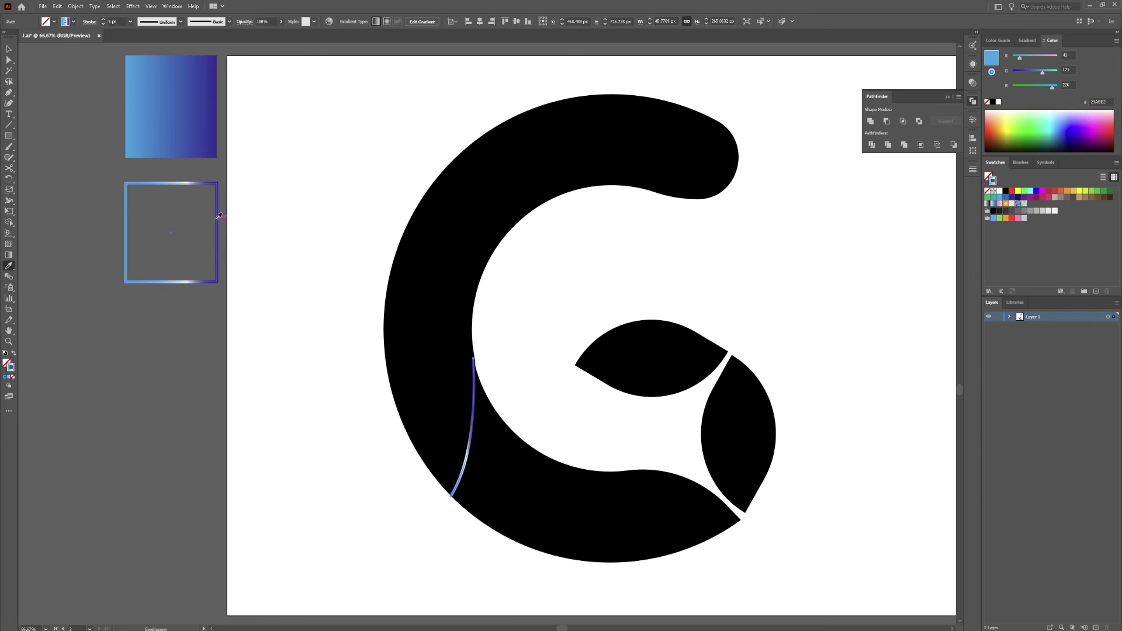
drag(532, 320, 448, 292)
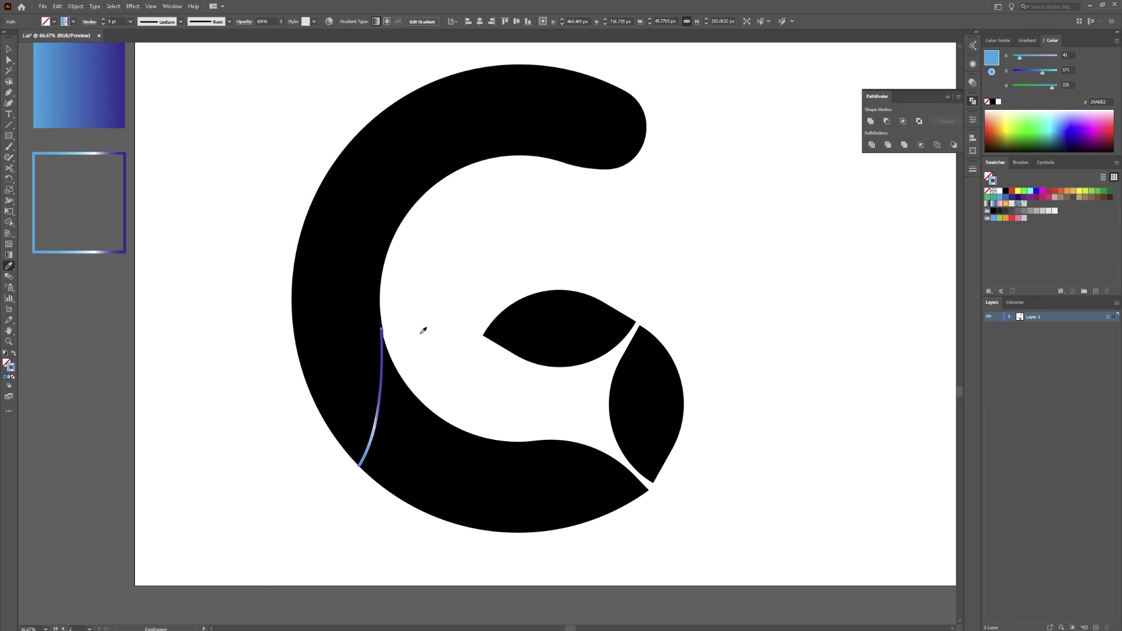
key(v)
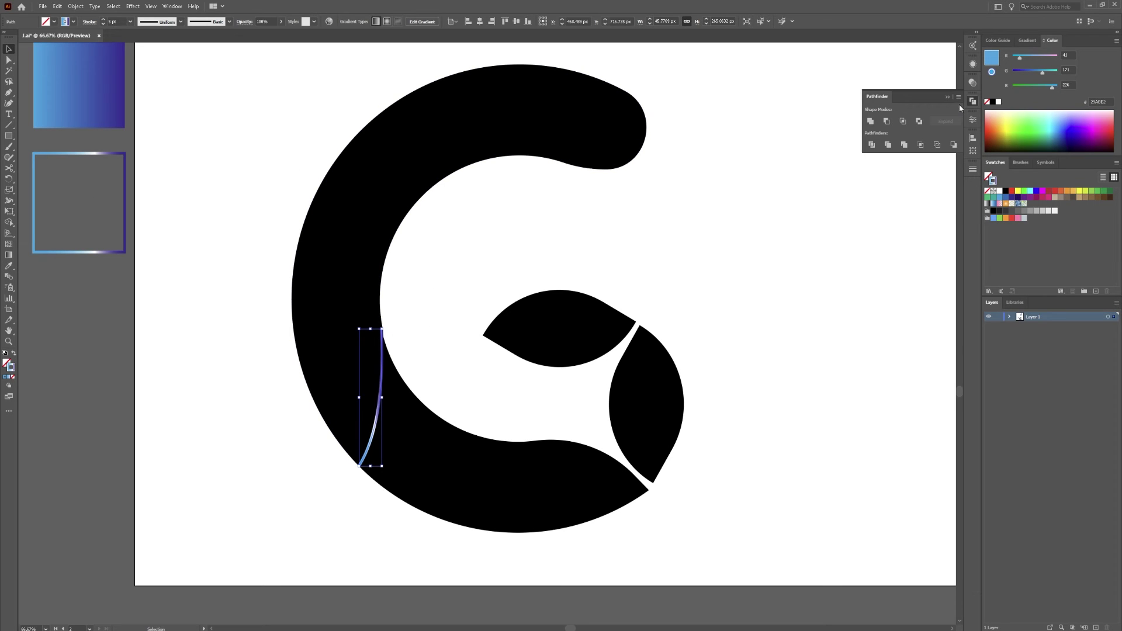
Step: Set the line's stroke to the tapered elliptical Width Profile 1
click(973, 119)
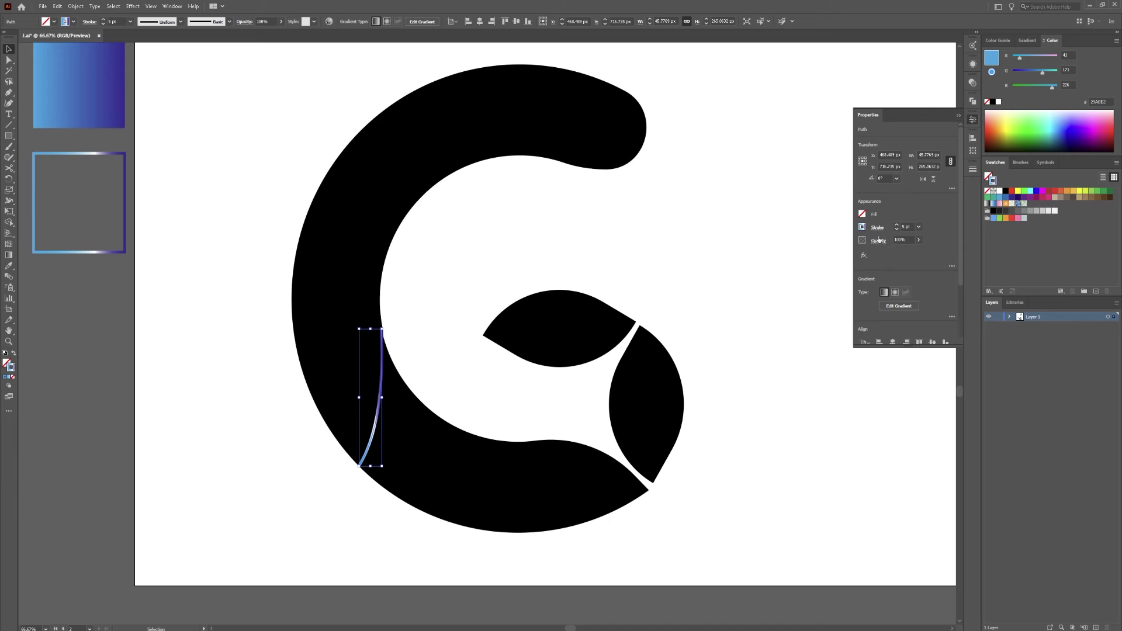
scroll(883, 260, down, 2)
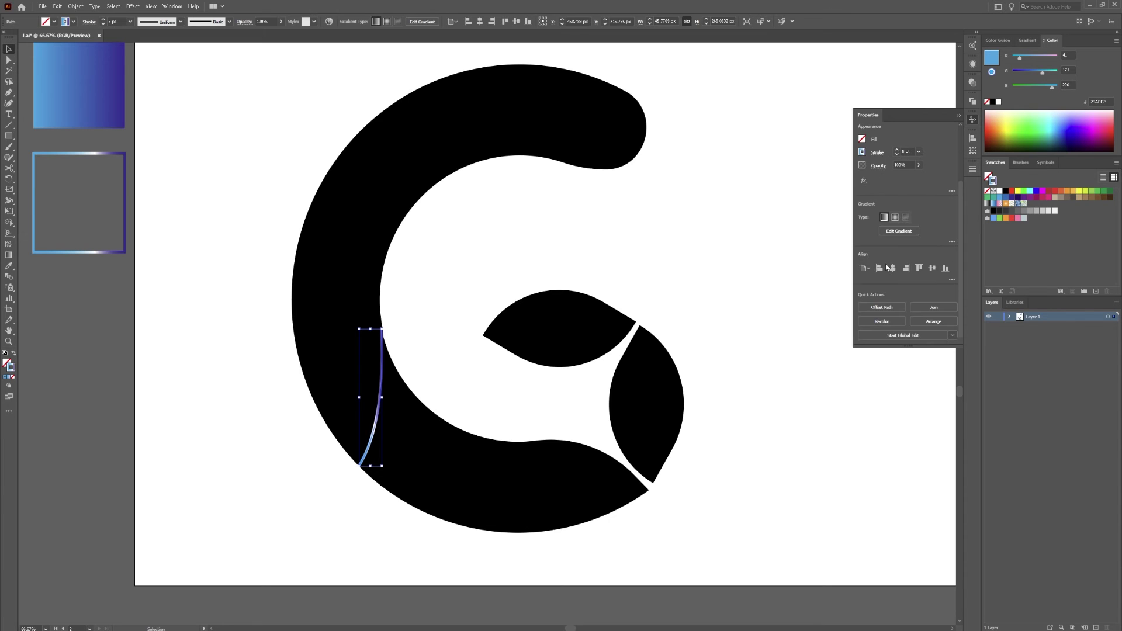
scroll(872, 234, up, 2)
click(881, 228)
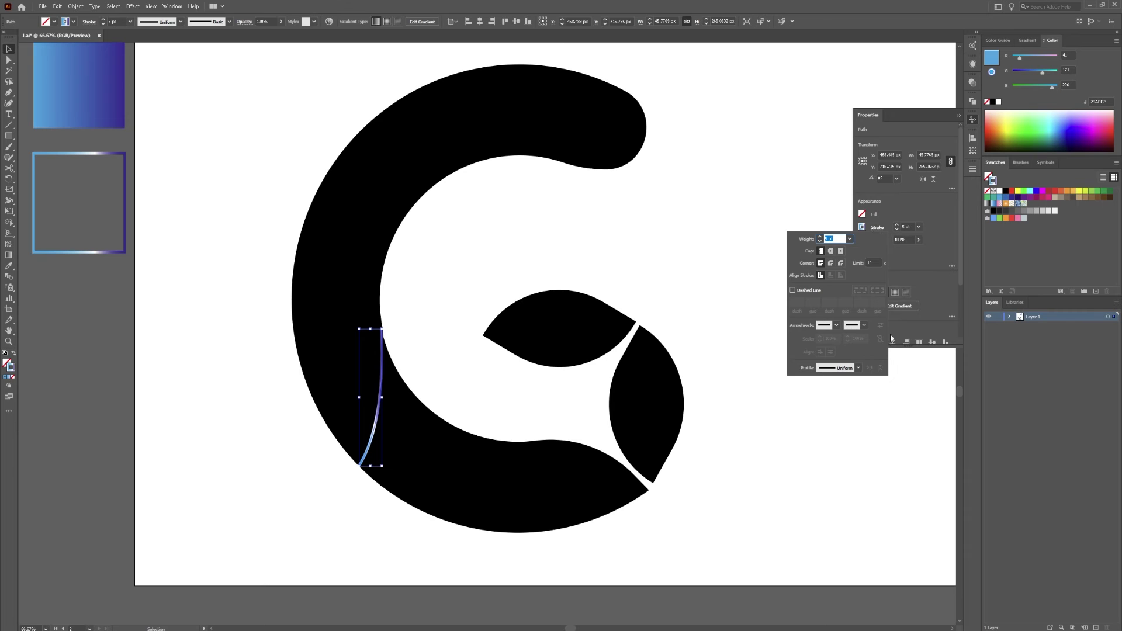
click(858, 368)
click(835, 407)
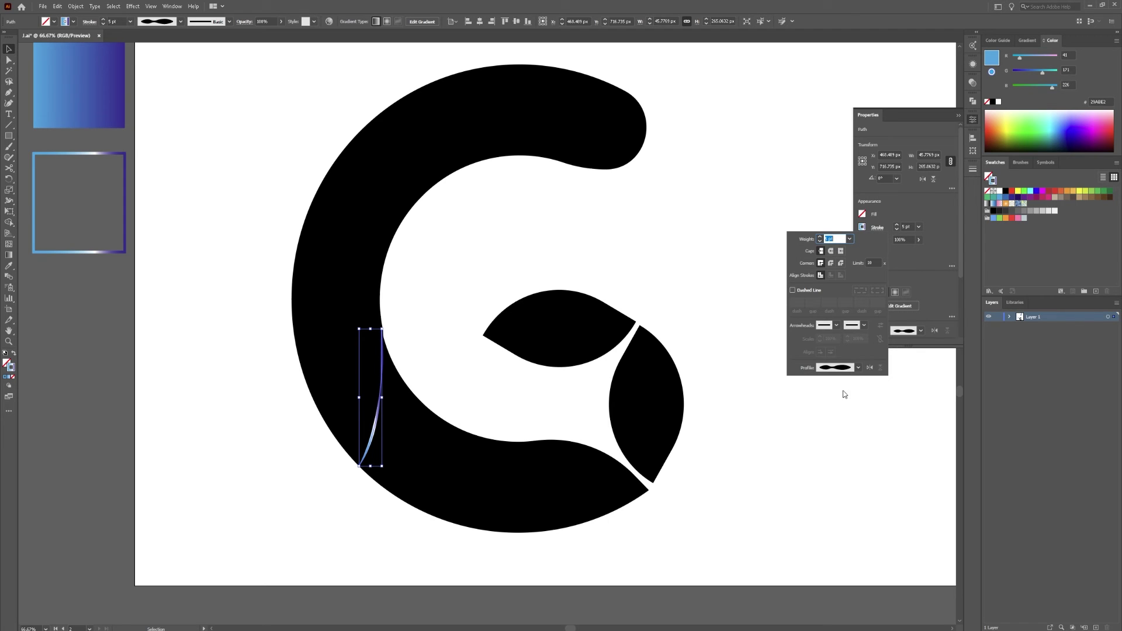
click(858, 368)
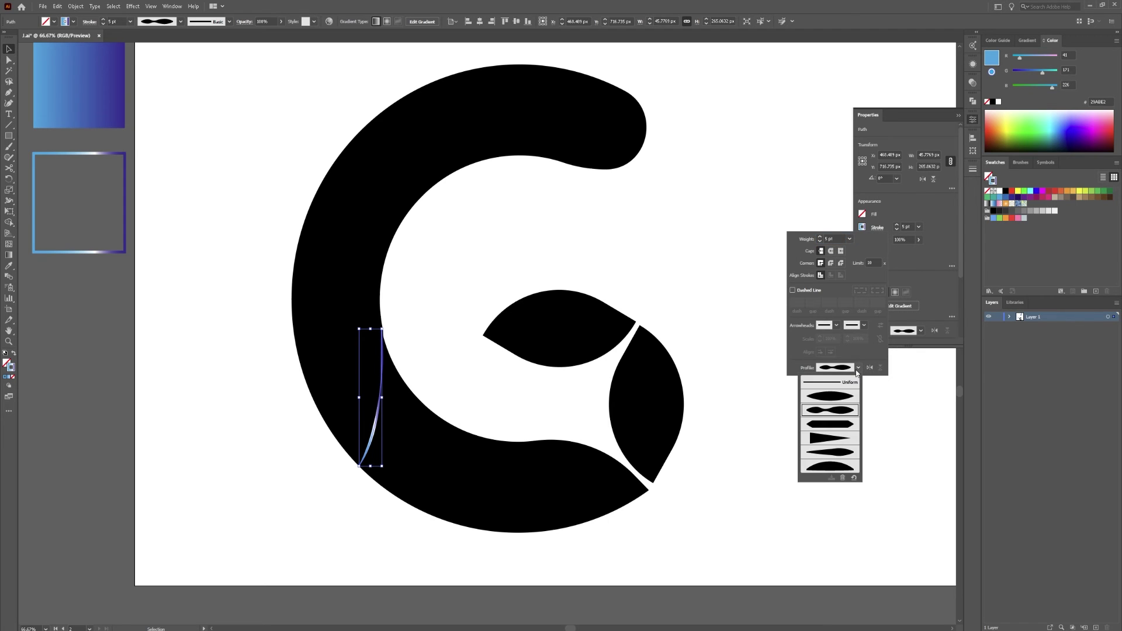
click(829, 400)
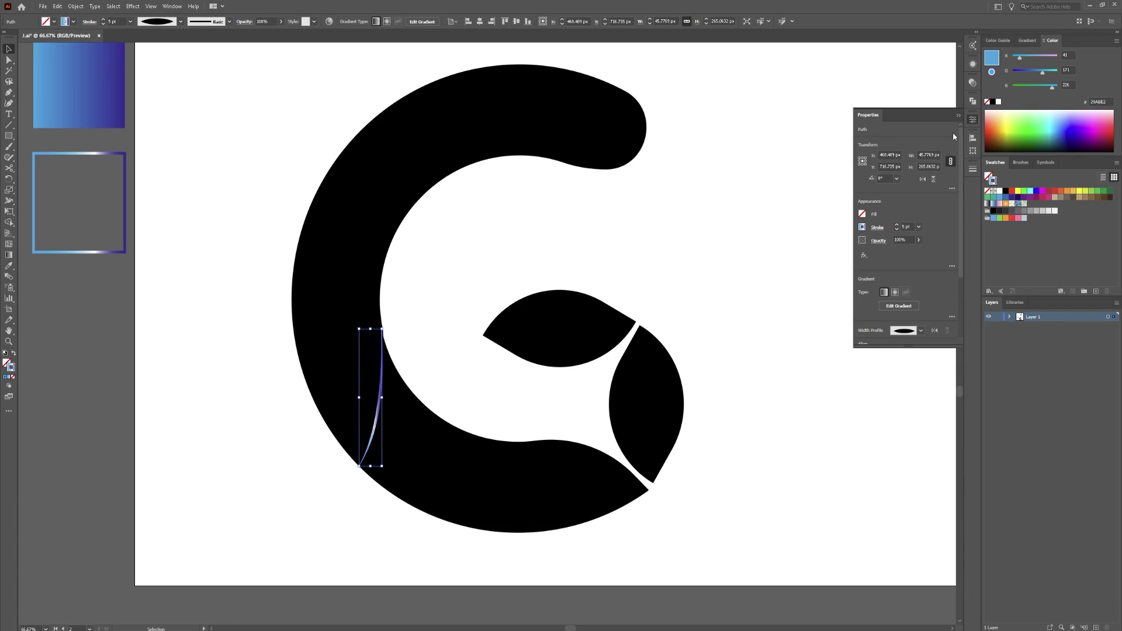
Step: Keep the stroke gradient running blue to purple and deselect the line
click(1028, 40)
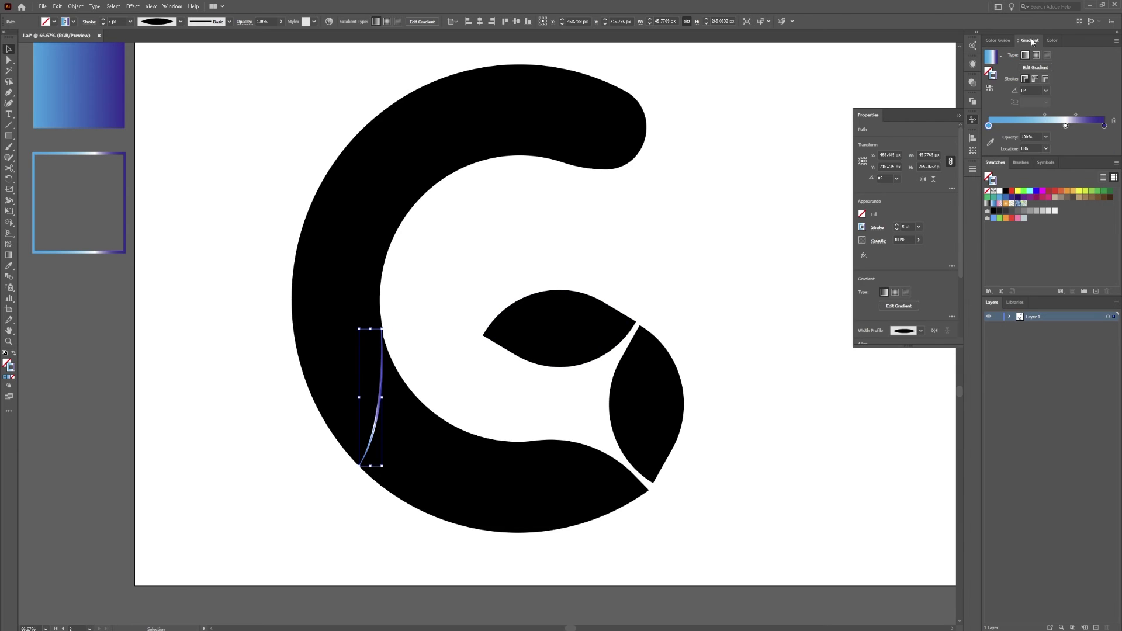
click(992, 89)
click(991, 89)
click(450, 386)
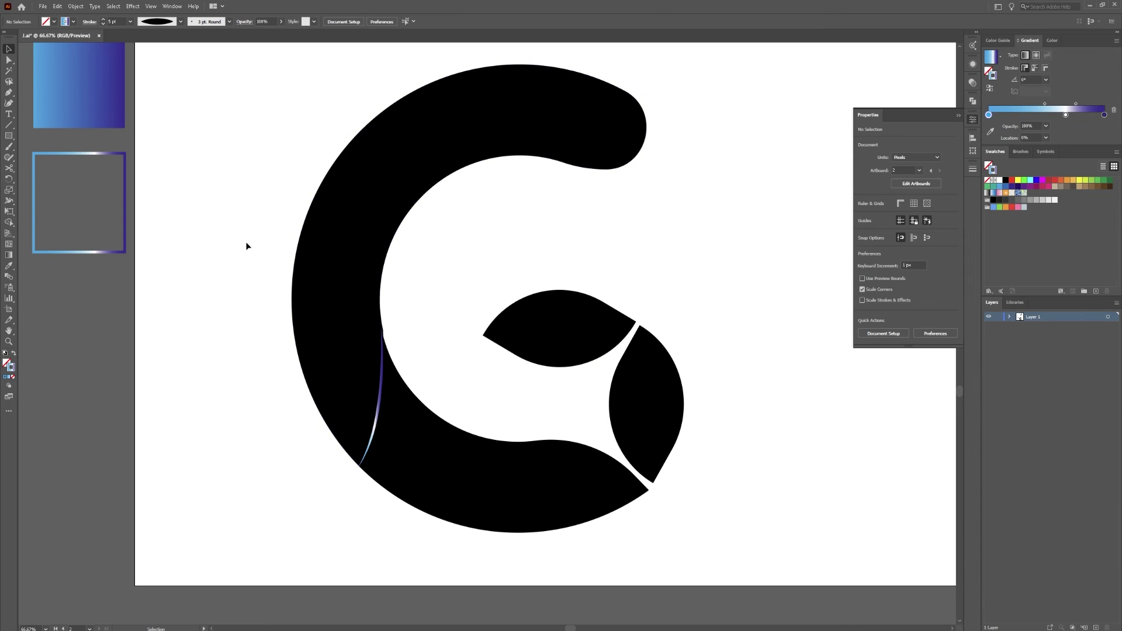
Step: Send the big black G to the back, behind the gradient line
scroll(368, 337, up, 2)
scroll(368, 337, down, 1)
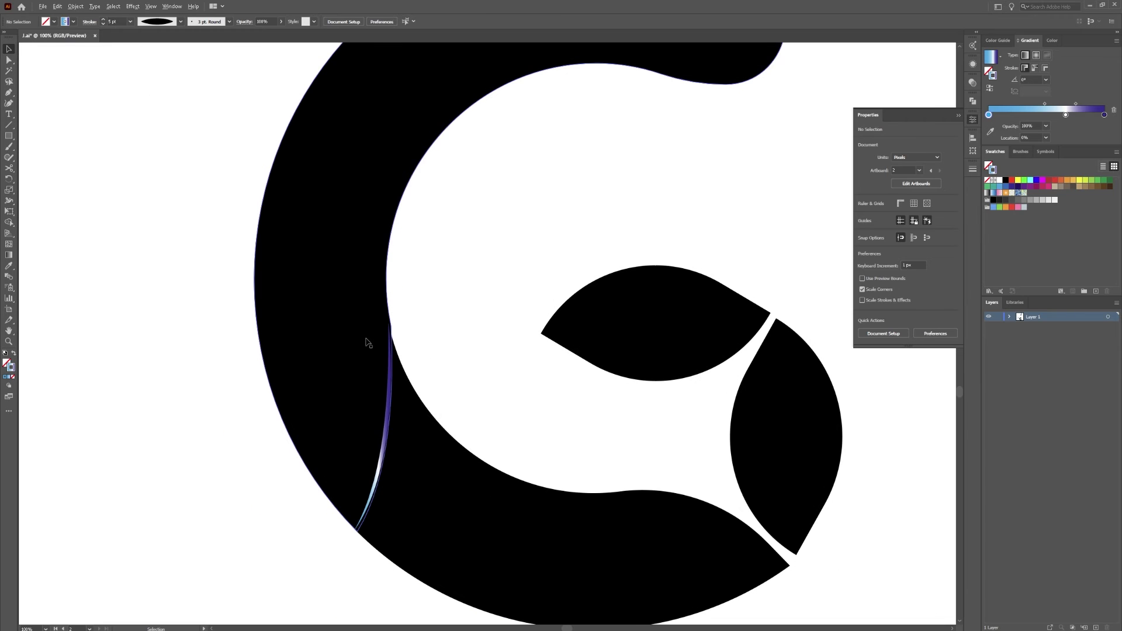
click(331, 429)
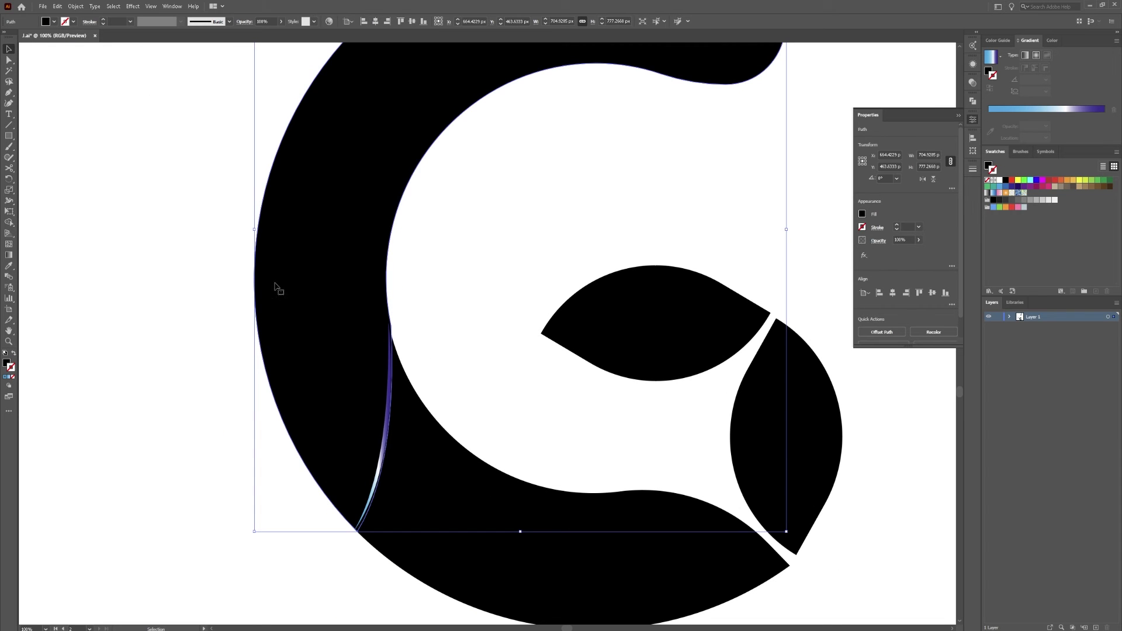
right_click(345, 308)
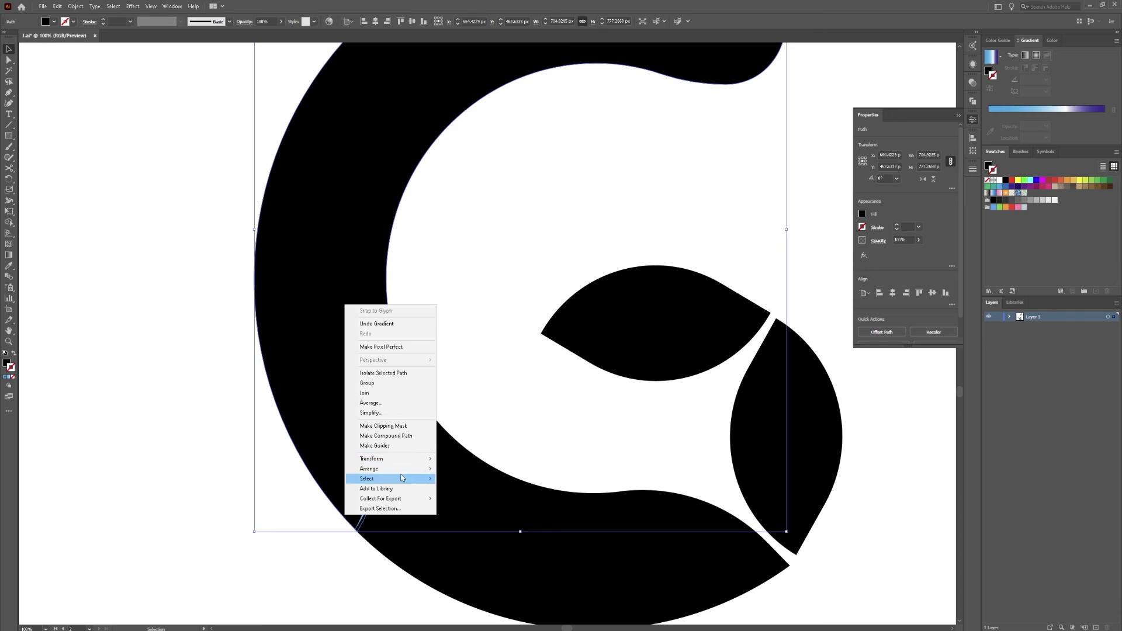
mouse_move(407, 474)
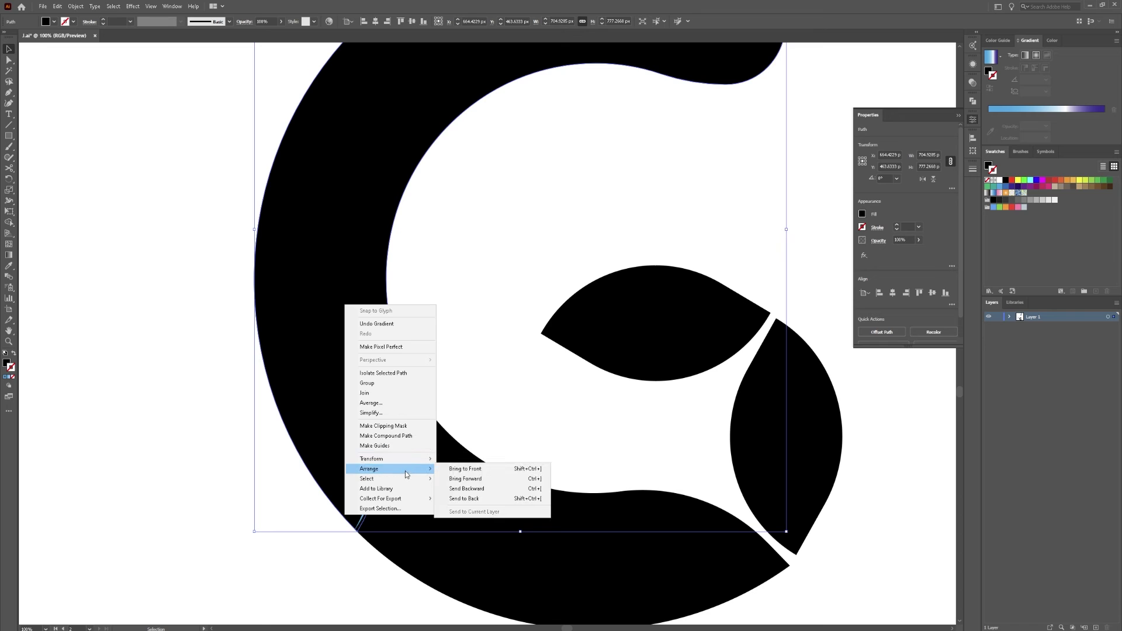
click(465, 498)
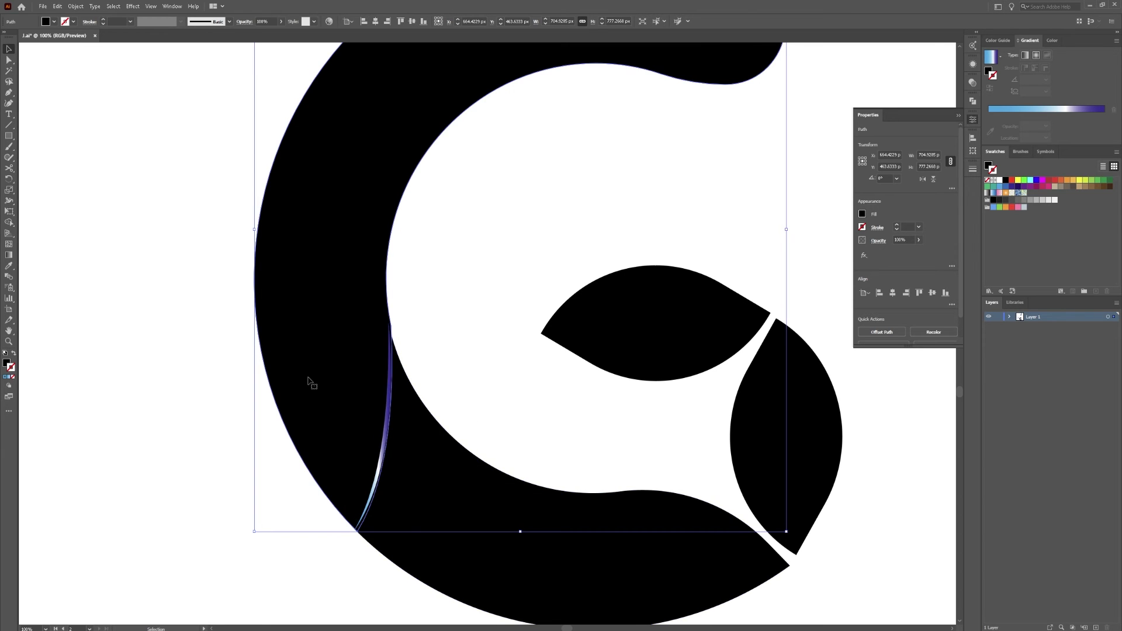
Step: Nudge the G a few pixels left and up until it aligns, then deselect it
key(Left)
key(Left)
key(Down)
key(Down)
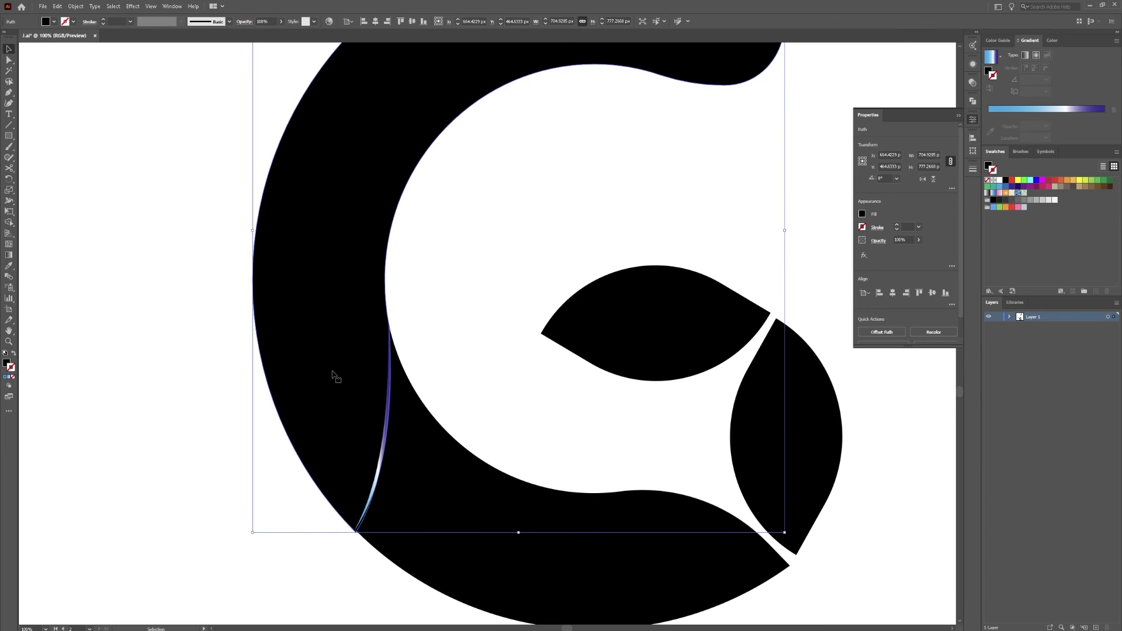
key(Up)
key(Up)
key(Up)
key(Up)
key(Up)
key(Left)
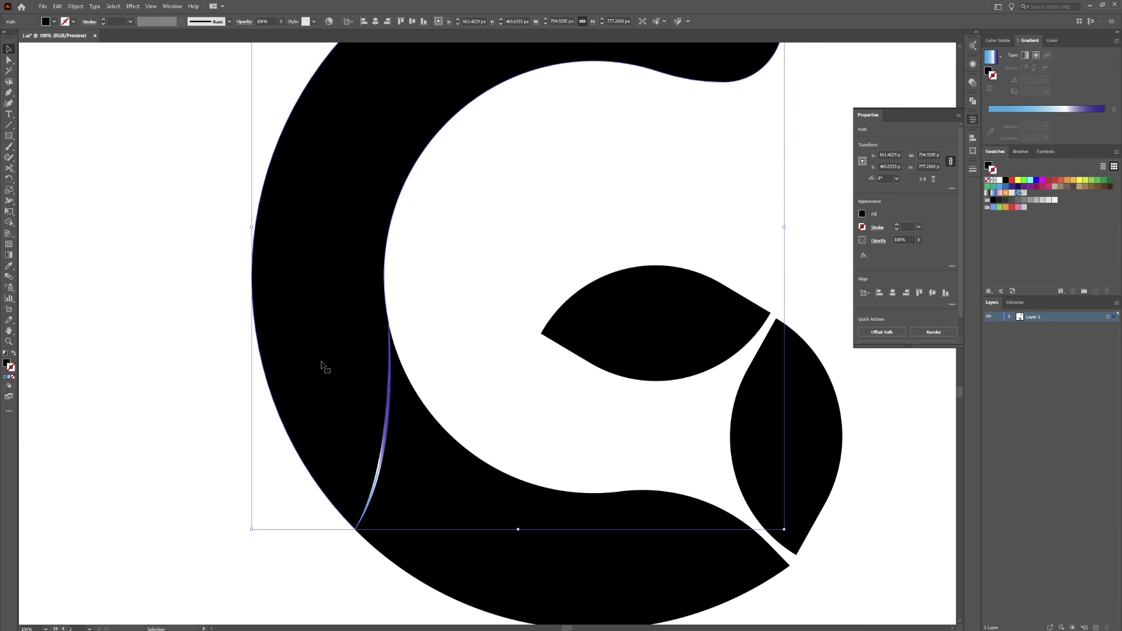
key(Left)
key(Up)
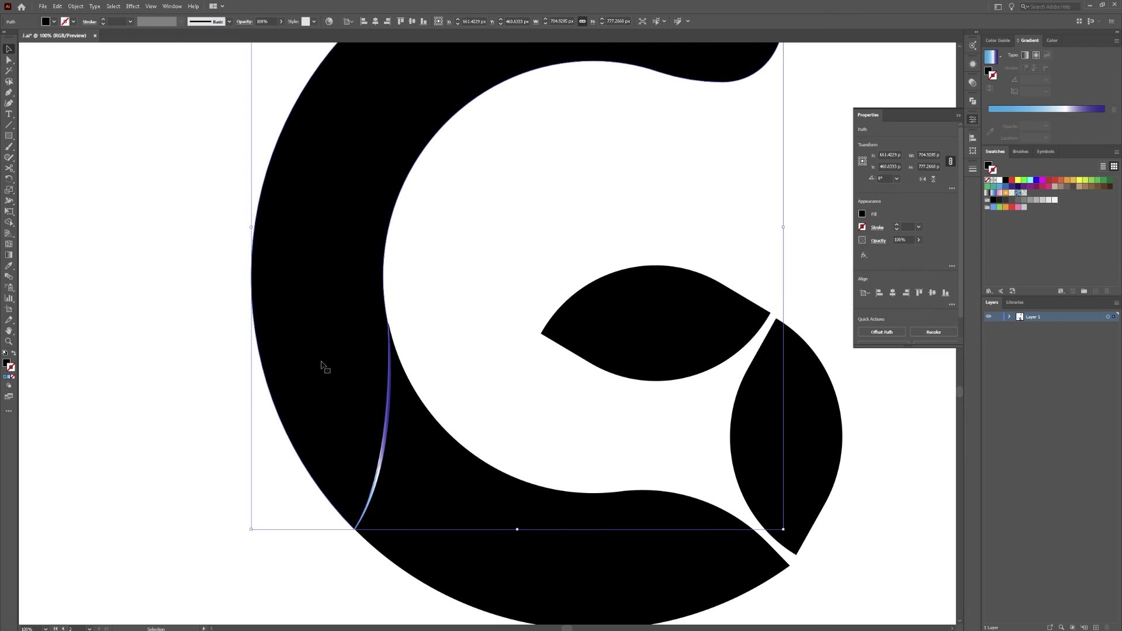
key(Down)
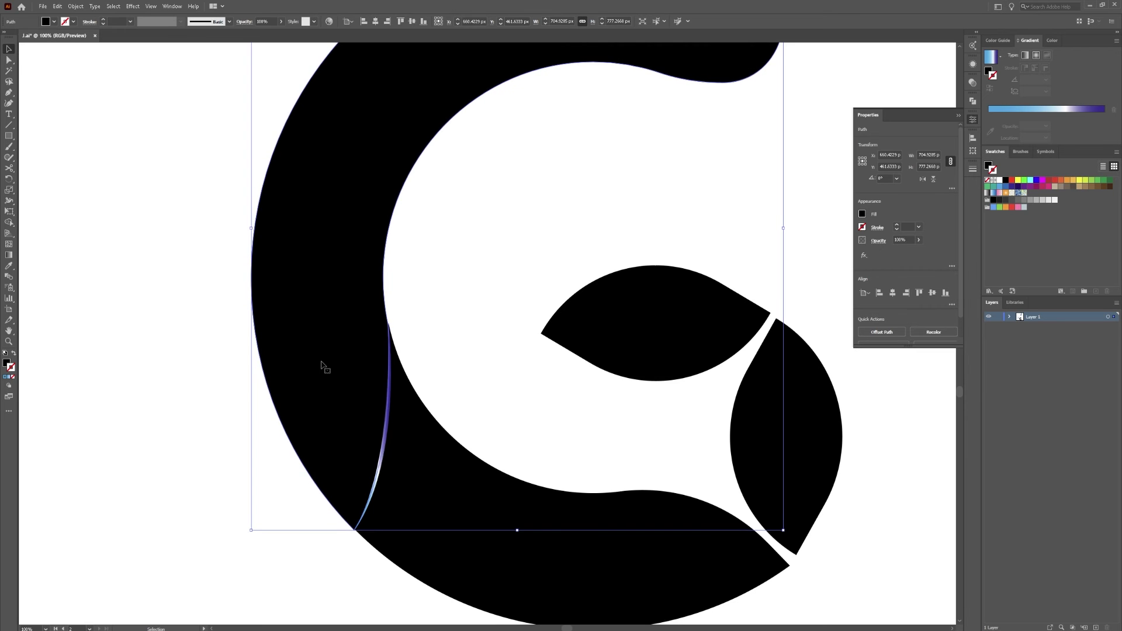
click(201, 403)
click(329, 334)
key(Up)
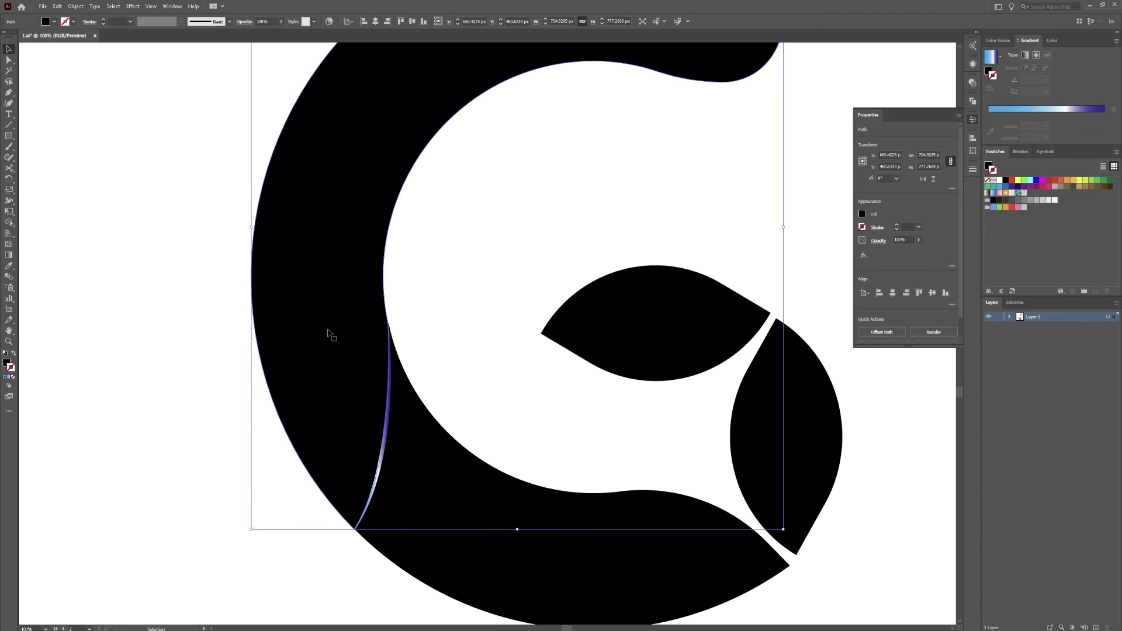
click(227, 361)
Step: Fill both pieces of the G with the swatch's blue gradient using the Eyedropper
scroll(469, 270, right, 2)
scroll(469, 270, up, 1)
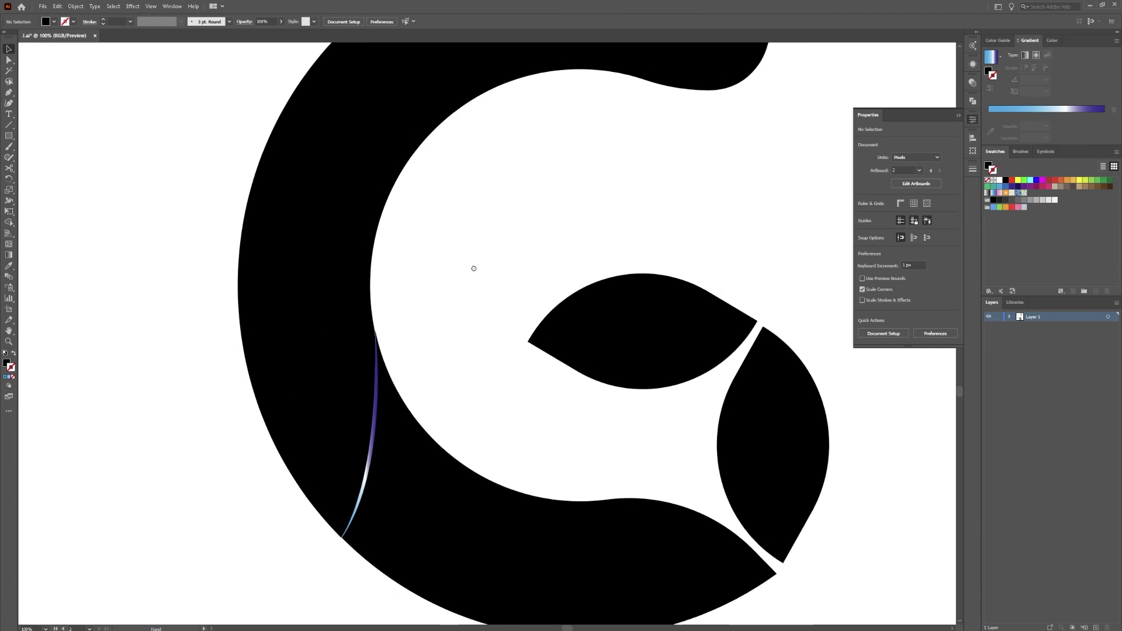
scroll(459, 258, down, 2)
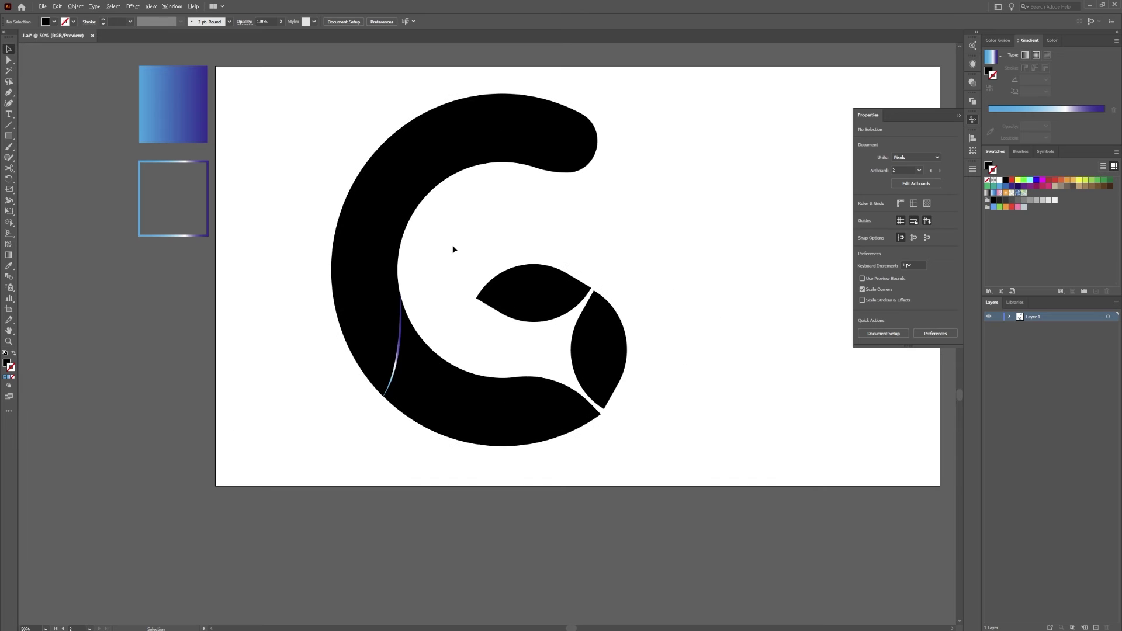
click(421, 372)
shift+click(439, 393)
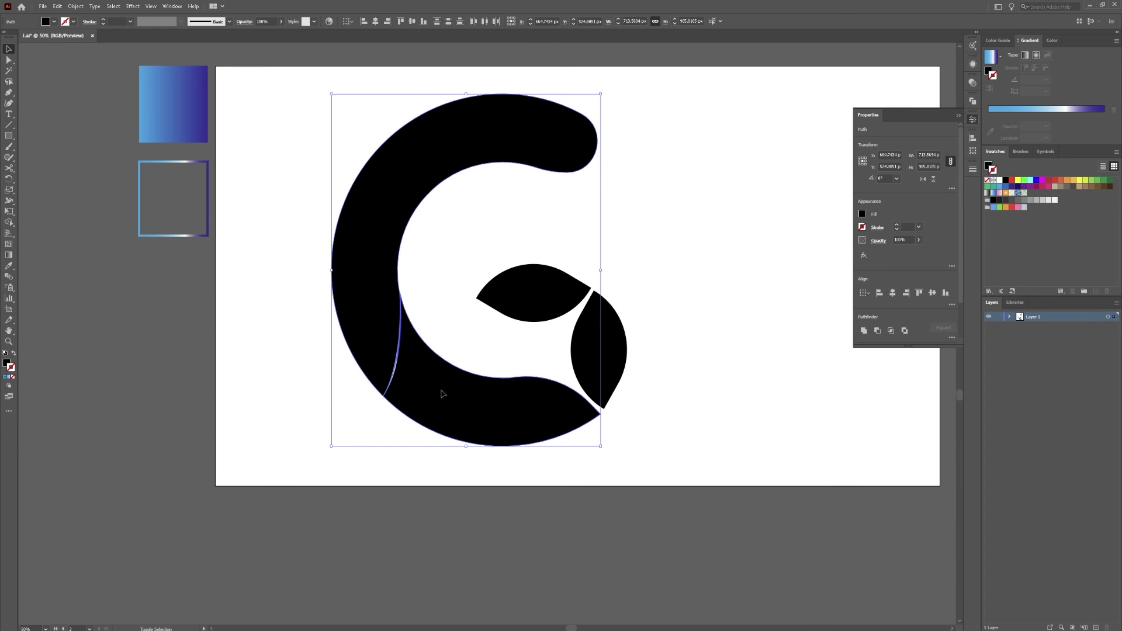
click(184, 103)
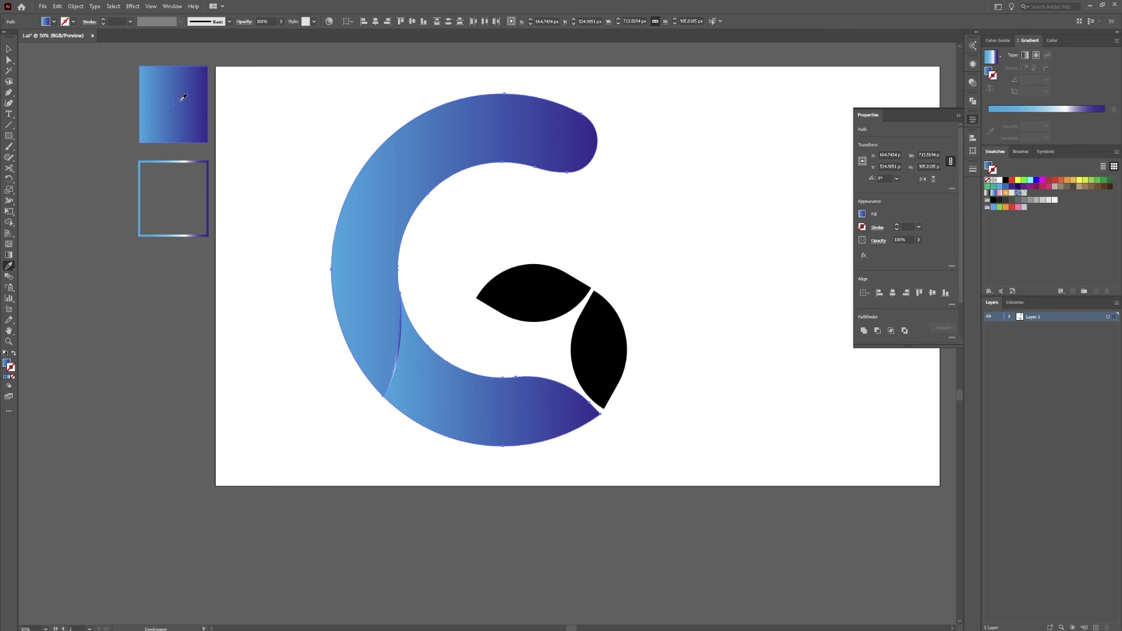
Step: Redraw the upper G piece's gradient so it fades light blue to purple at the tip
key(v)
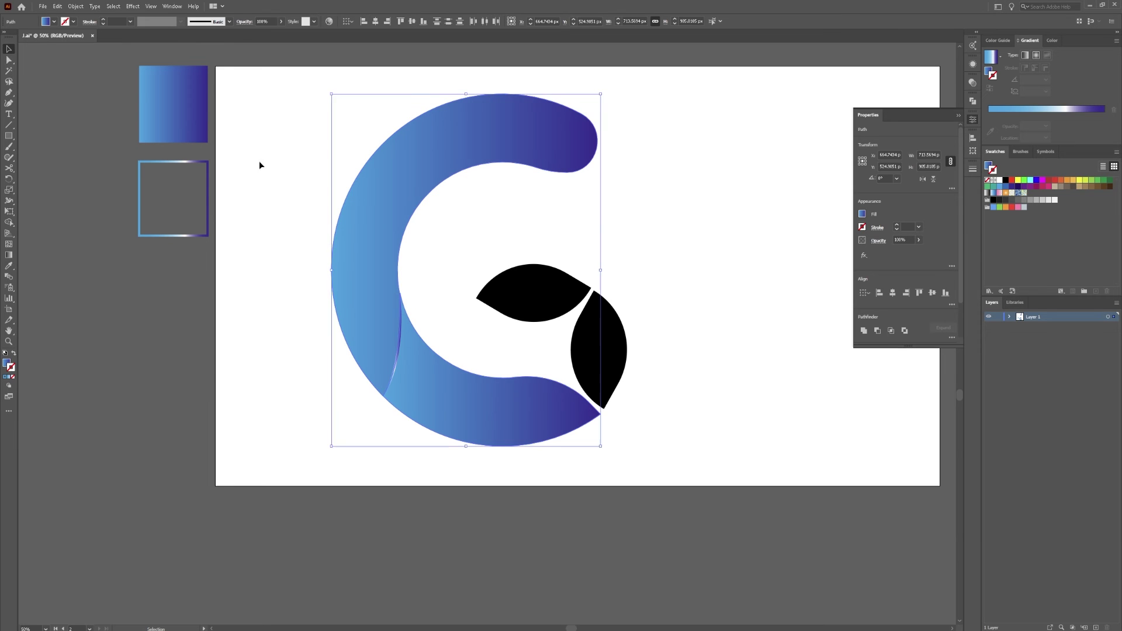
click(414, 208)
click(363, 198)
key(g)
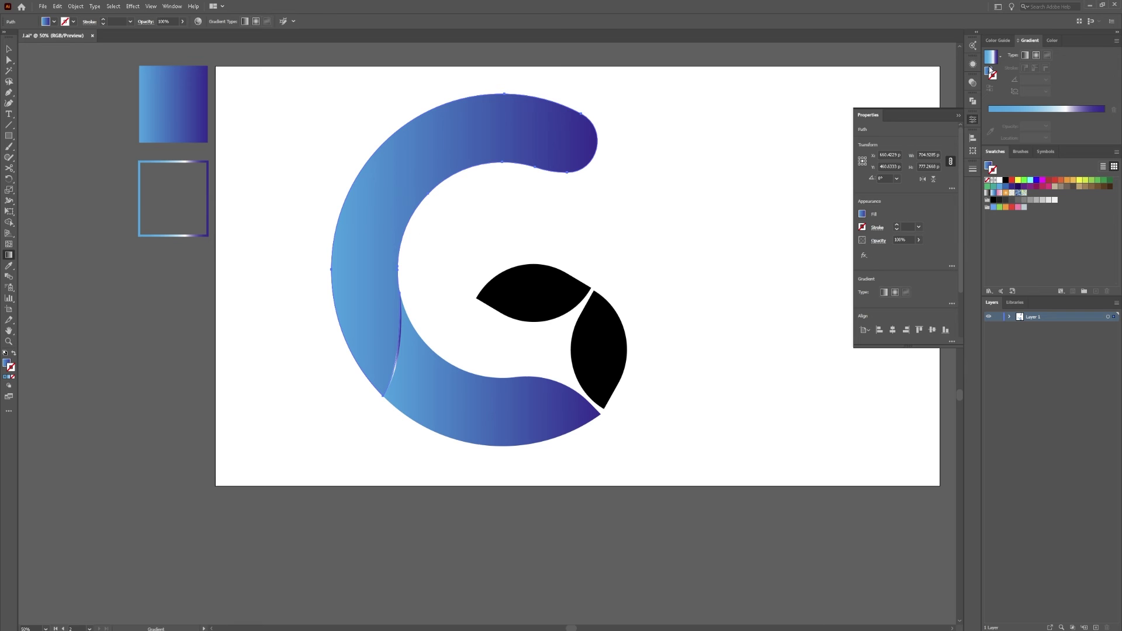
click(266, 213)
mouse_move(433, 121)
mouse_down()
mouse_move(375, 251)
mouse_move(370, 306)
mouse_move(493, 142)
mouse_move(584, 105)
mouse_move(546, 118)
mouse_move(579, 106)
mouse_move(557, 106)
mouse_up()
Step: Reverse the lower arc's gradient so it runs purple to light blue
key(v)
click(467, 431)
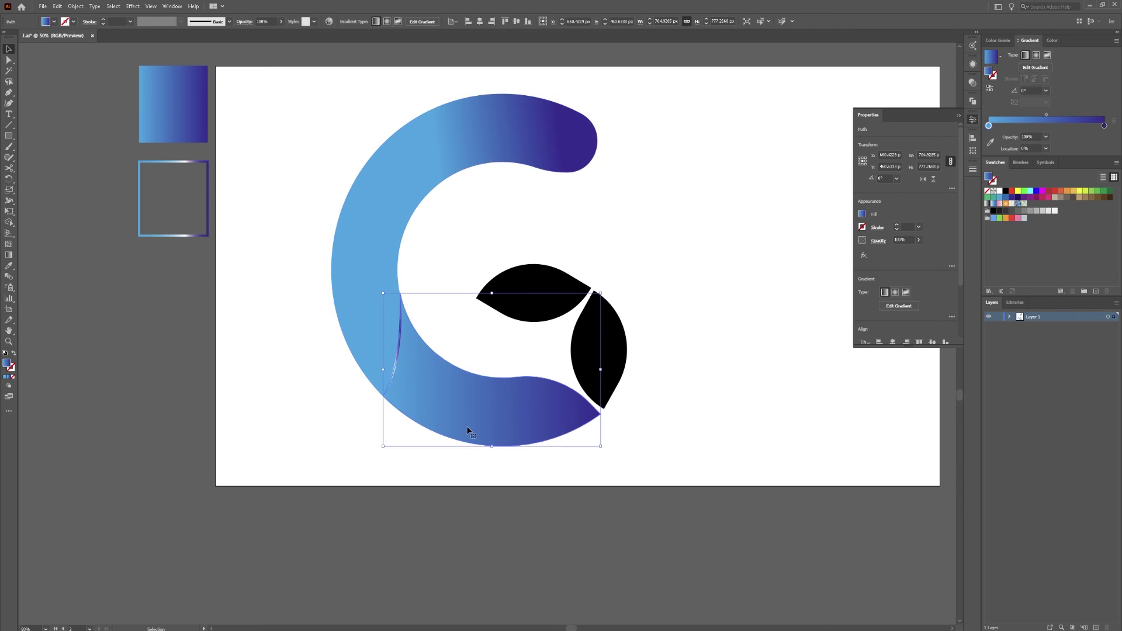
key(g)
drag(538, 452, 363, 351)
drag(546, 437, 393, 344)
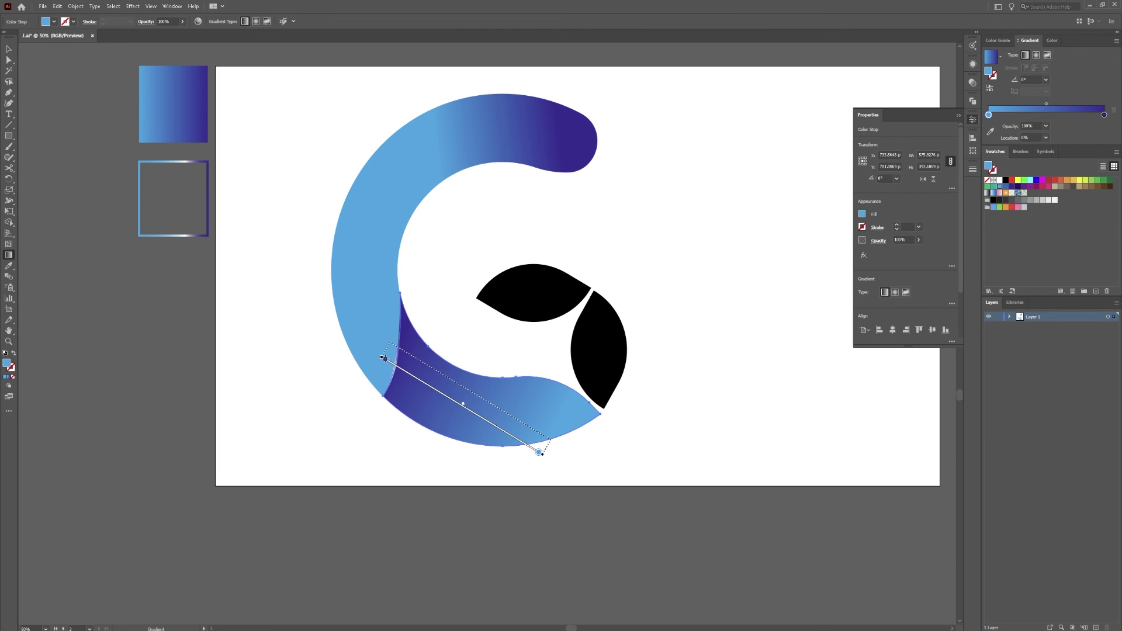
Step: Fill both inner leaves with the blue gradient, directed top to bottom
key(v)
click(540, 295)
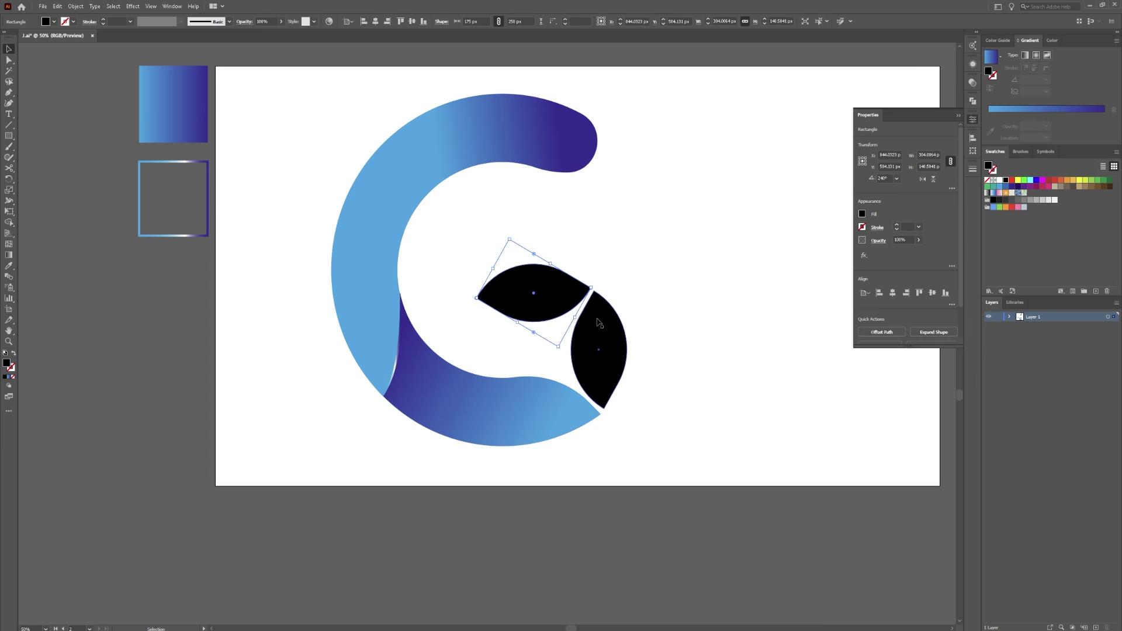
shift+click(602, 340)
key(i)
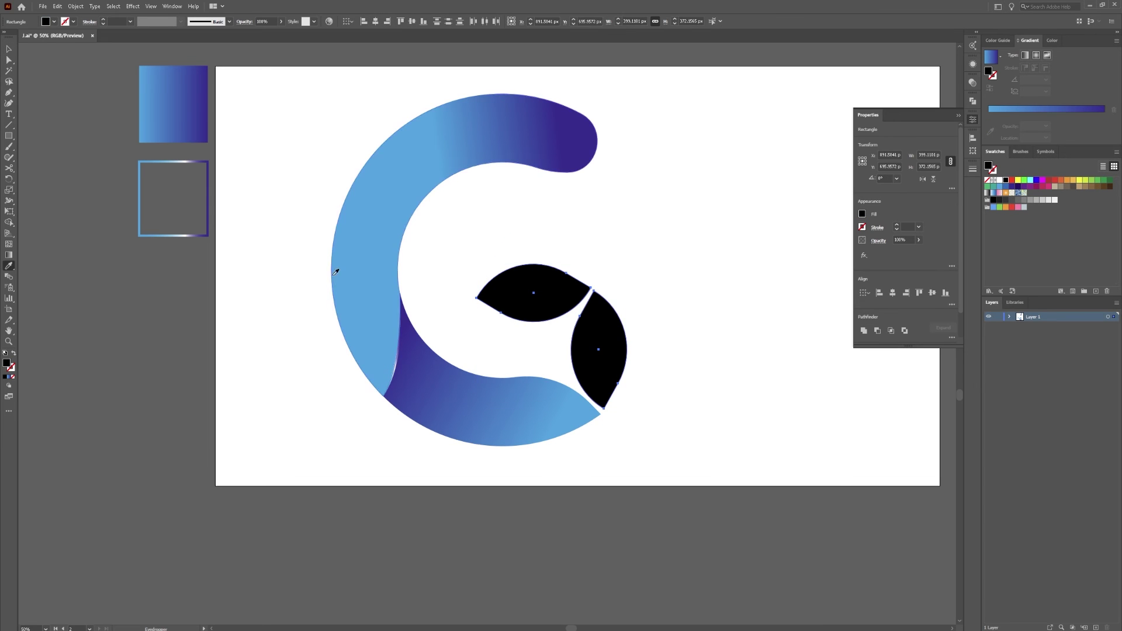
click(196, 132)
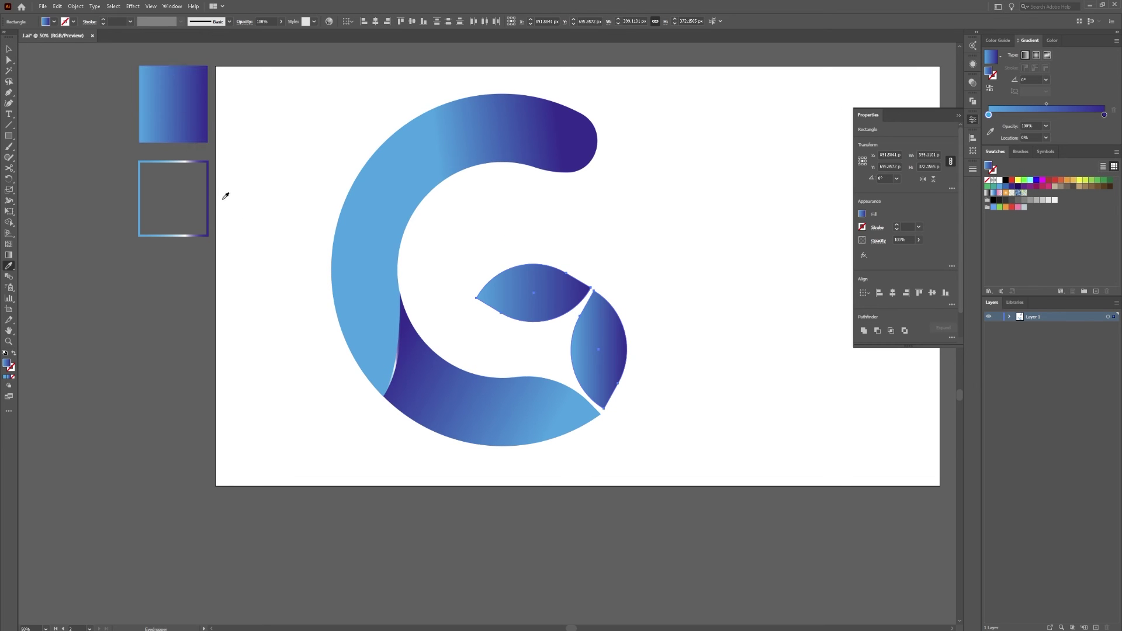
key(g)
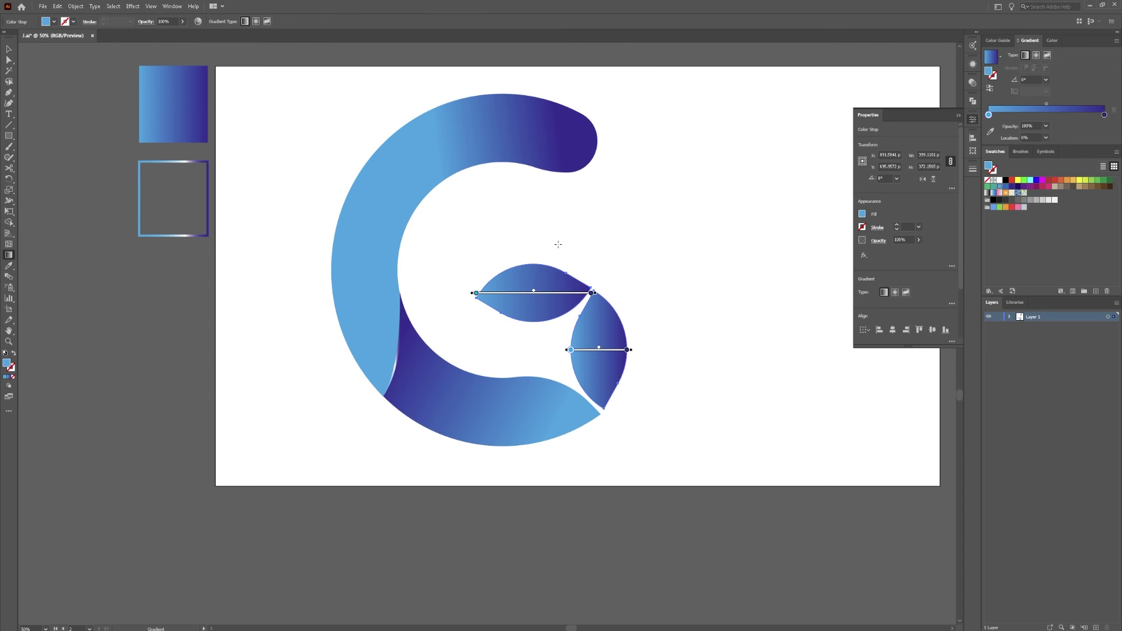
drag(546, 243, 555, 313)
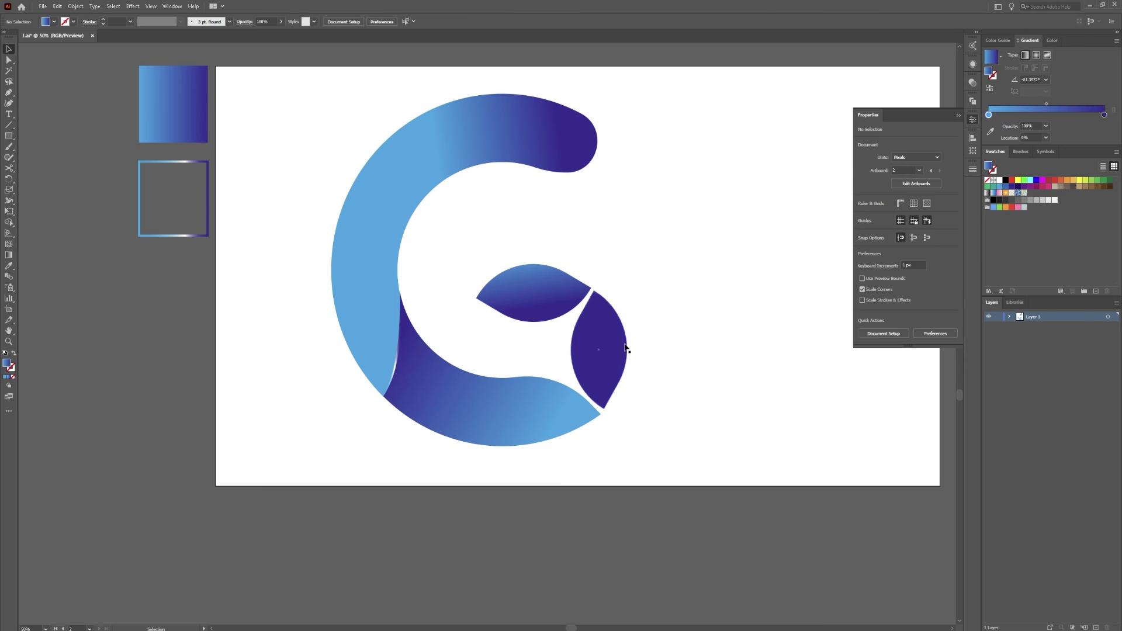
Step: Angle the top leaf's gradient diagonally and run the right leaf's gradient along its length
ctrl+click(533, 281)
mouse_move(551, 202)
mouse_down()
mouse_move(533, 318)
mouse_move(476, 296)
mouse_up()
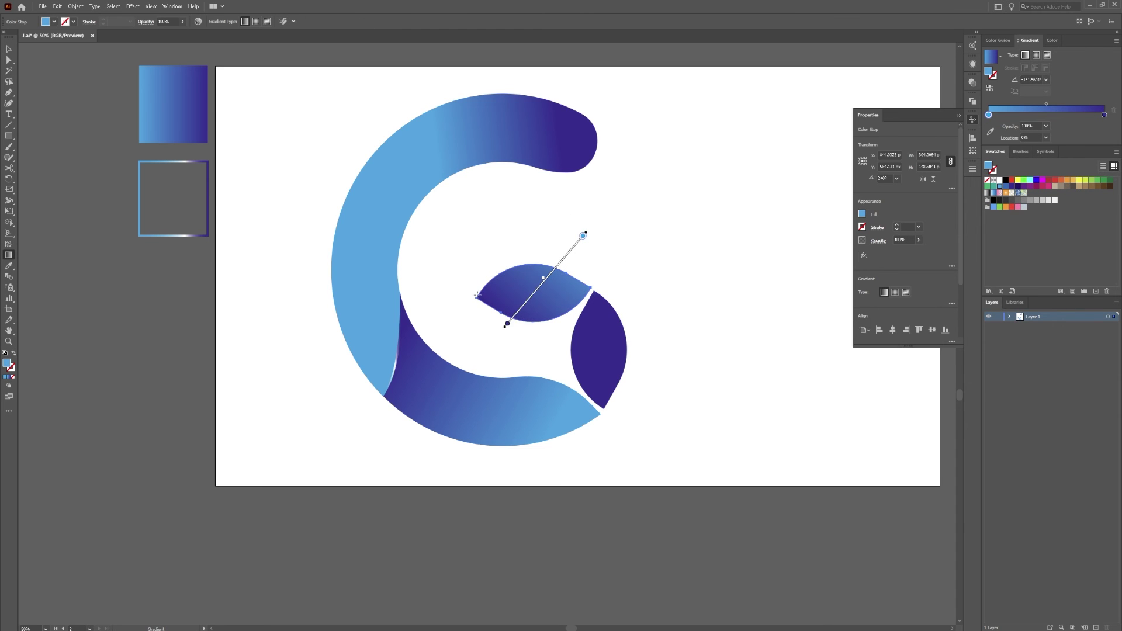
ctrl+click(614, 372)
key(g)
drag(611, 268, 594, 401)
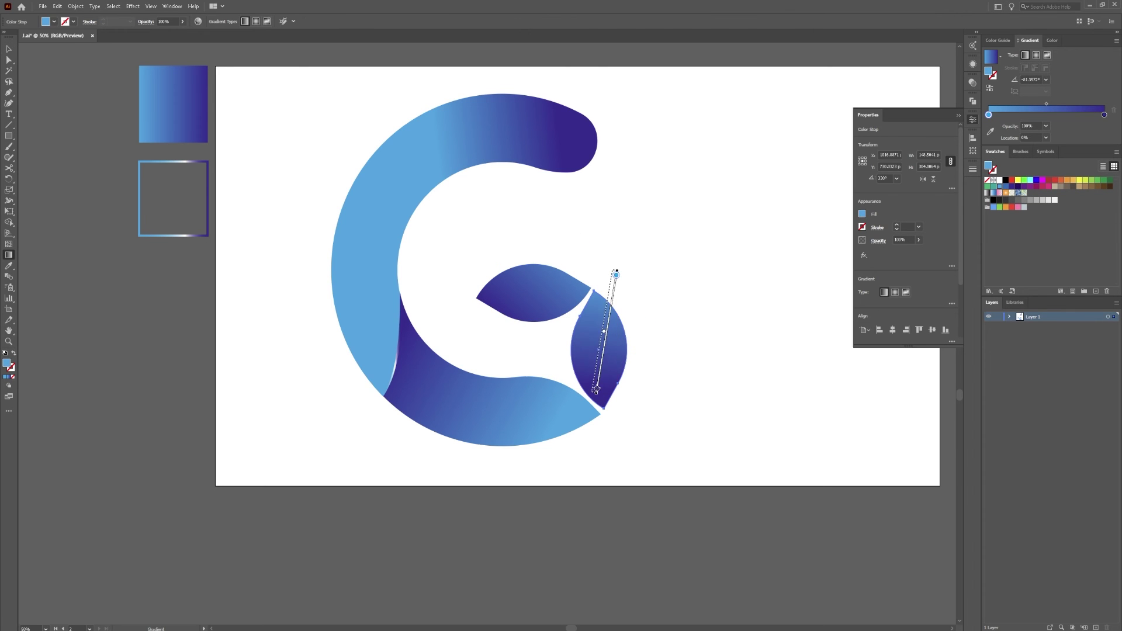
drag(611, 269, 619, 420)
Step: Recentre the artwork on the canvas and select the G's outer path
key(v)
click(638, 286)
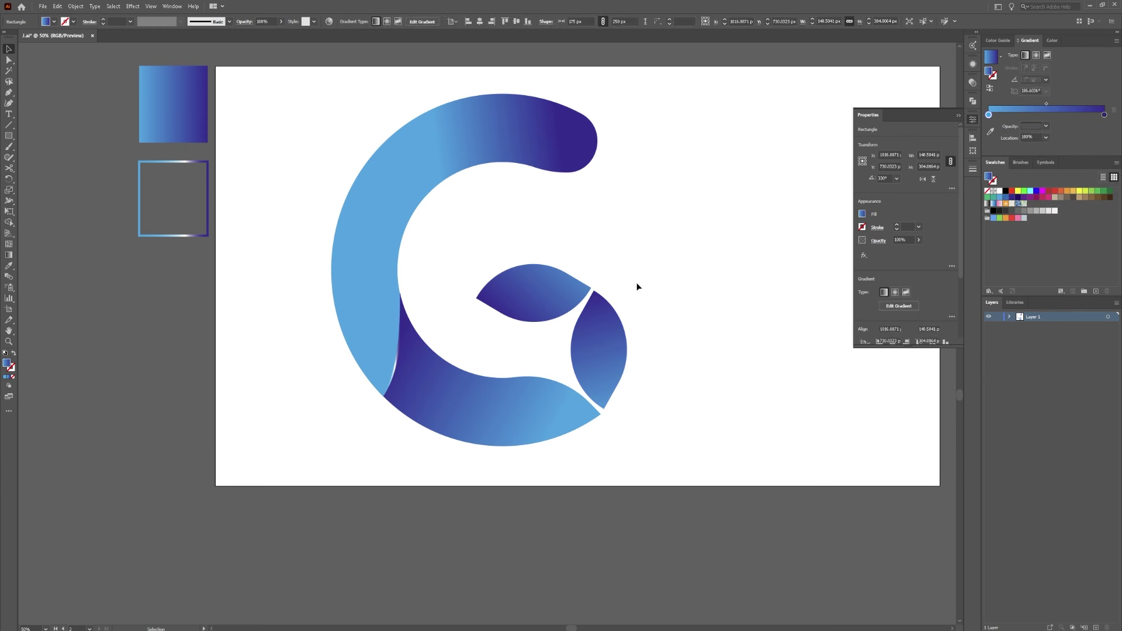
drag(664, 258, 516, 290)
click(443, 157)
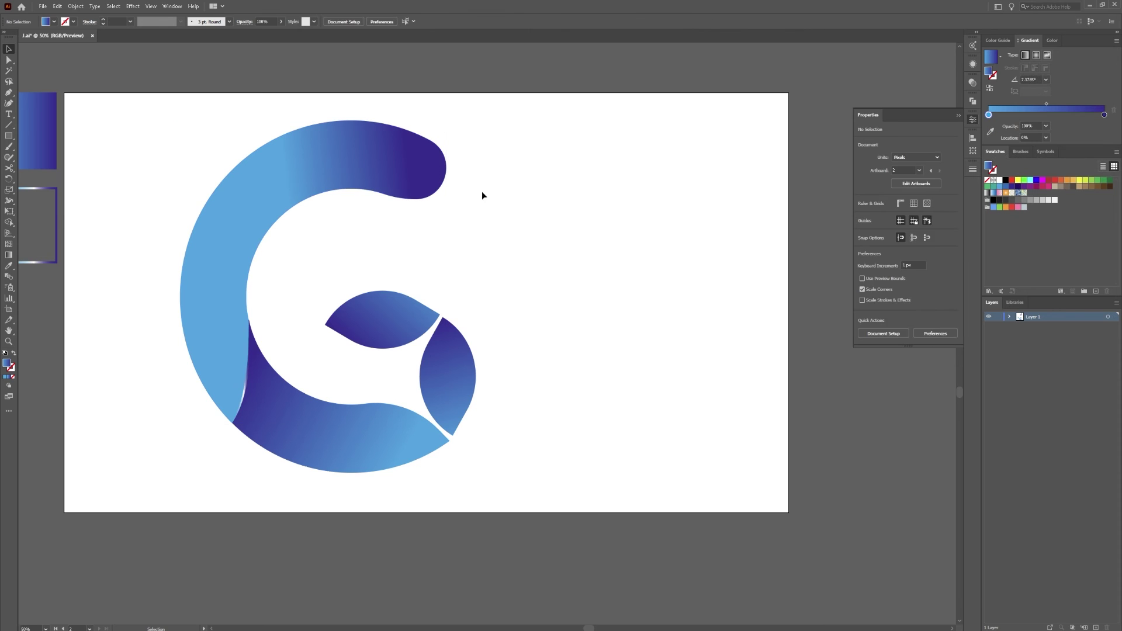
Step: Reduce the G's upper-end corner radius to about 28 px with the live-corner widget
key(a)
drag(415, 171, 463, 182)
click(563, 229)
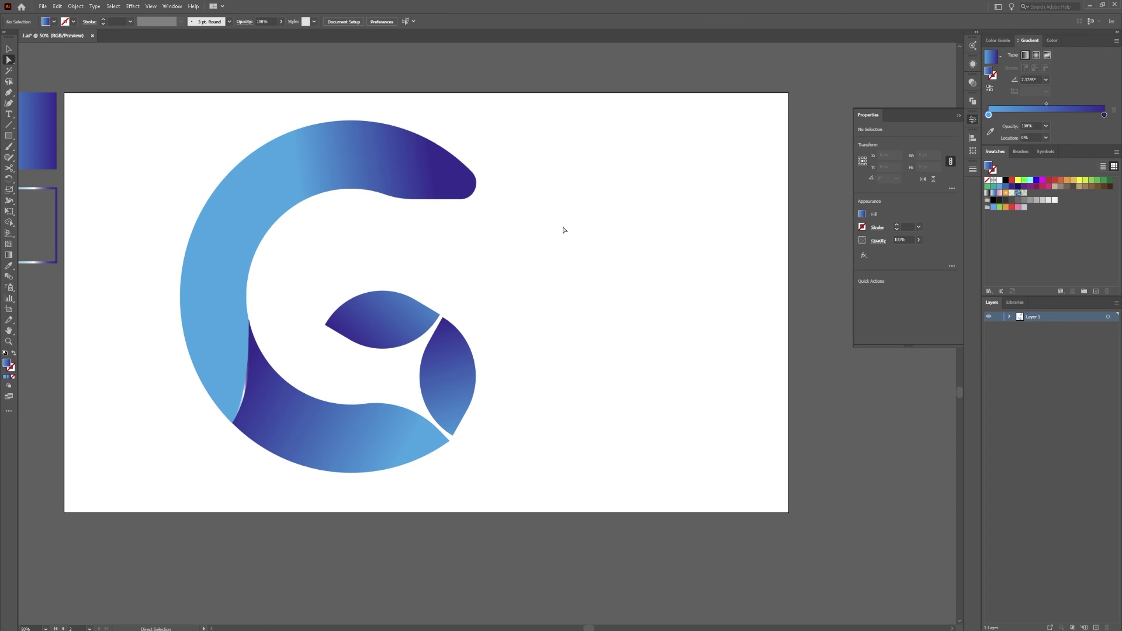
click(430, 182)
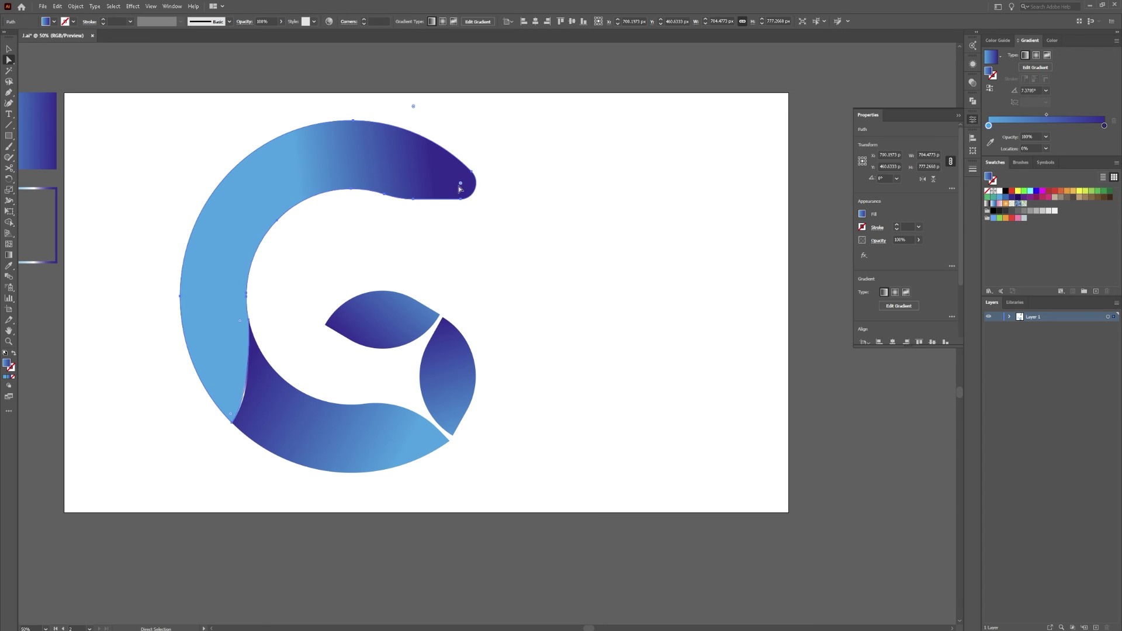
drag(466, 181, 475, 187)
click(550, 226)
Step: Try rounding the G's upper end more, then undo back to the tighter corner
click(456, 189)
drag(474, 191, 450, 179)
click(516, 258)
scroll(524, 246, up, 1)
scroll(524, 246, right, 1)
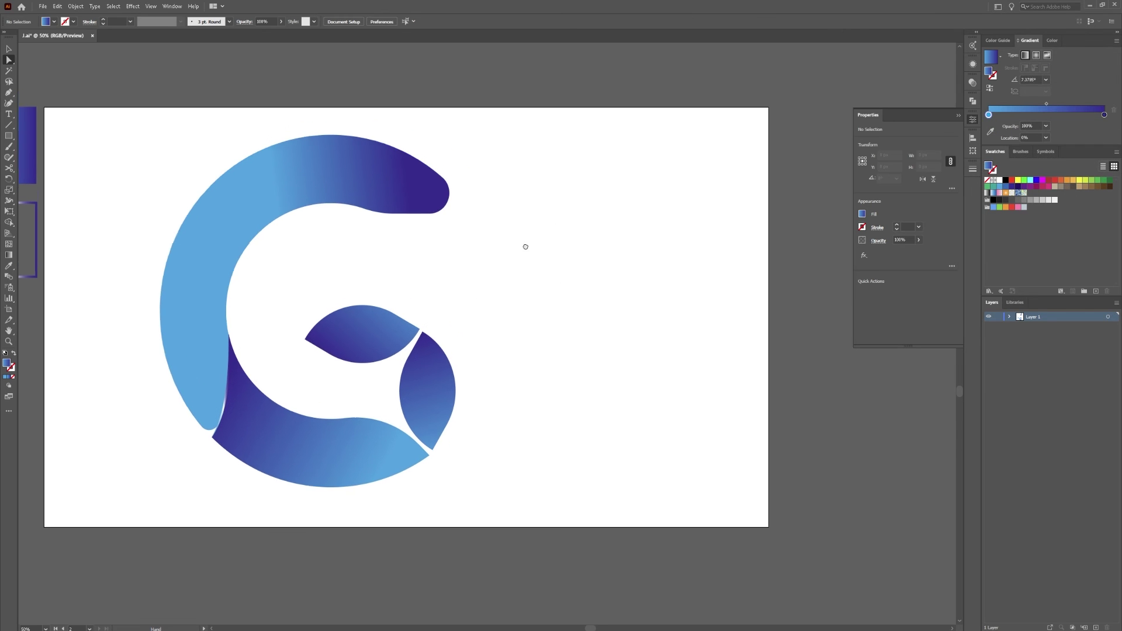
key(ctrl+z)
key(ctrl+z)
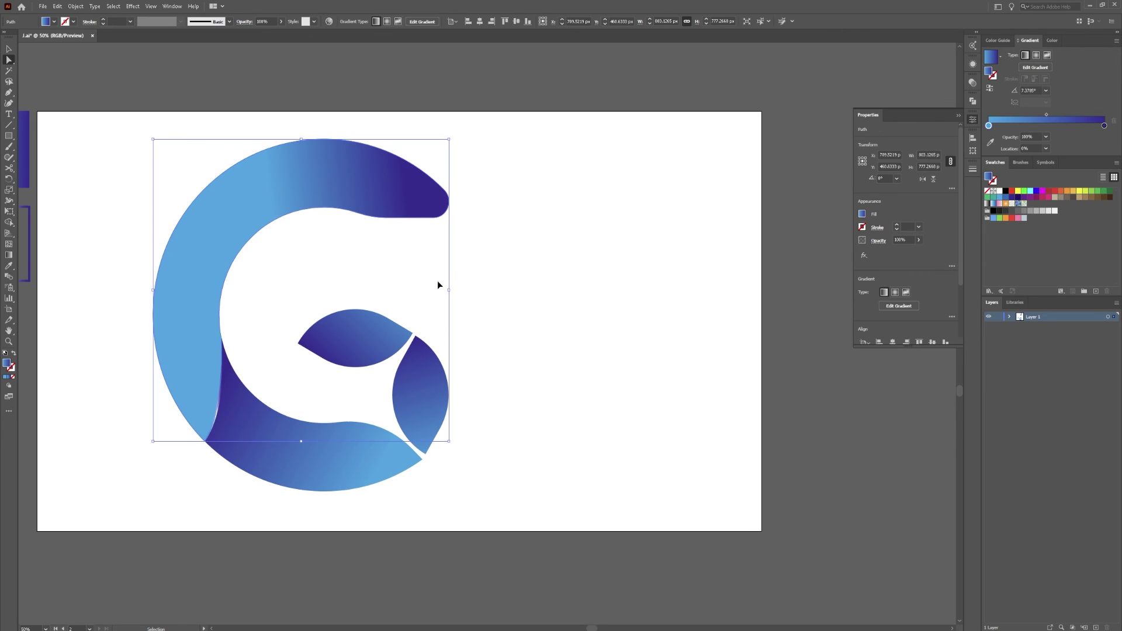
click(504, 266)
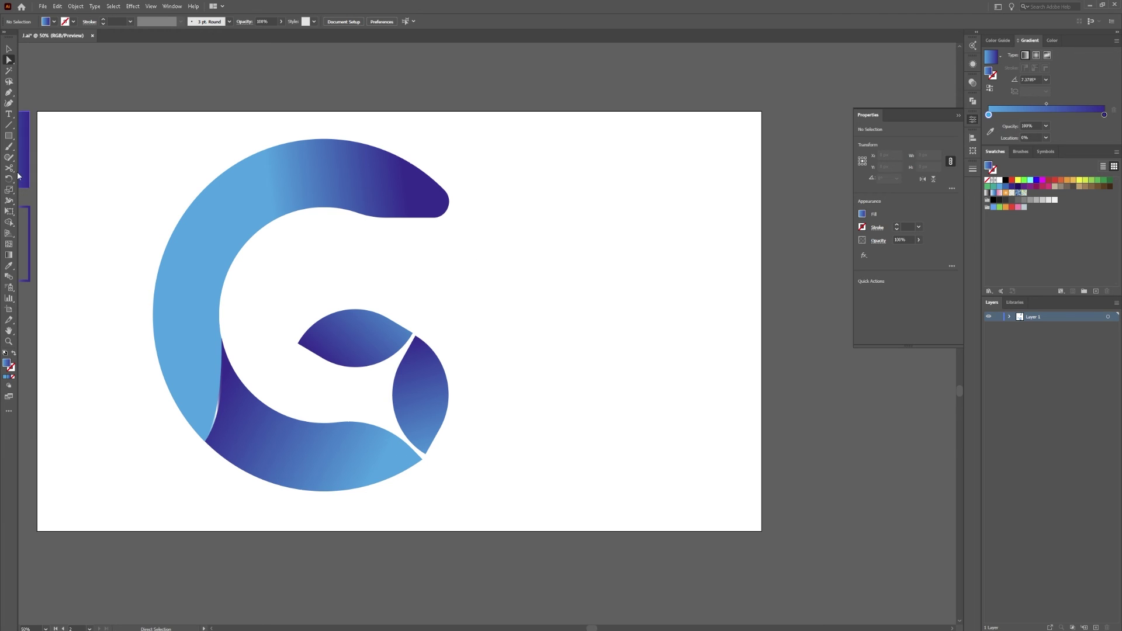
click(9, 137)
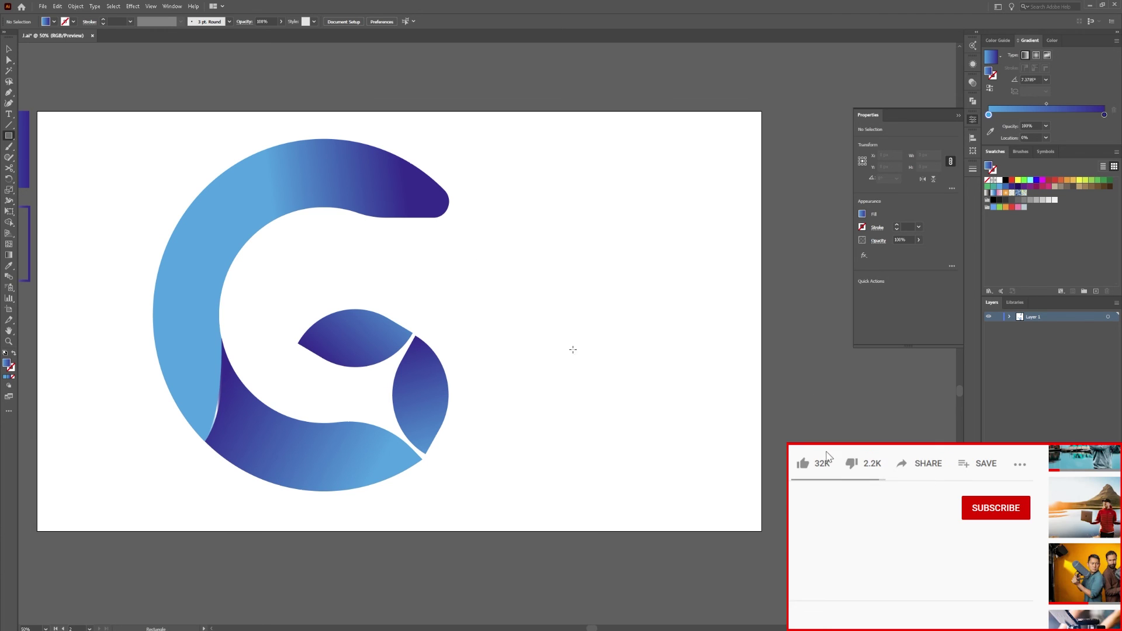
Step: Create a 175 × 400 px rectangle for the i stem
click(607, 323)
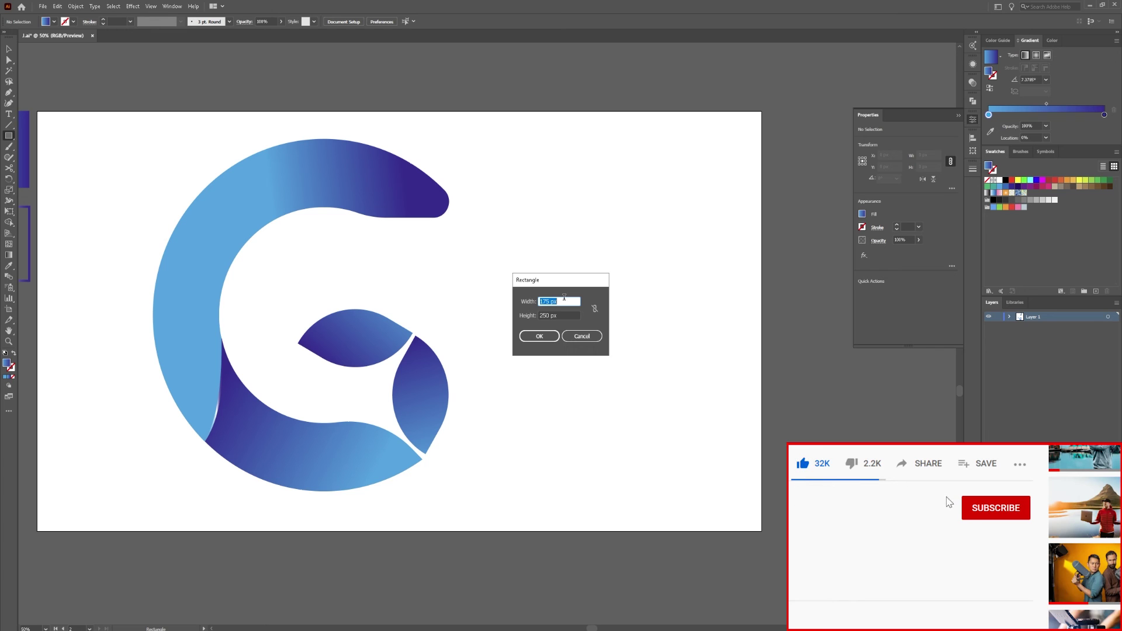
drag(551, 316, 527, 321)
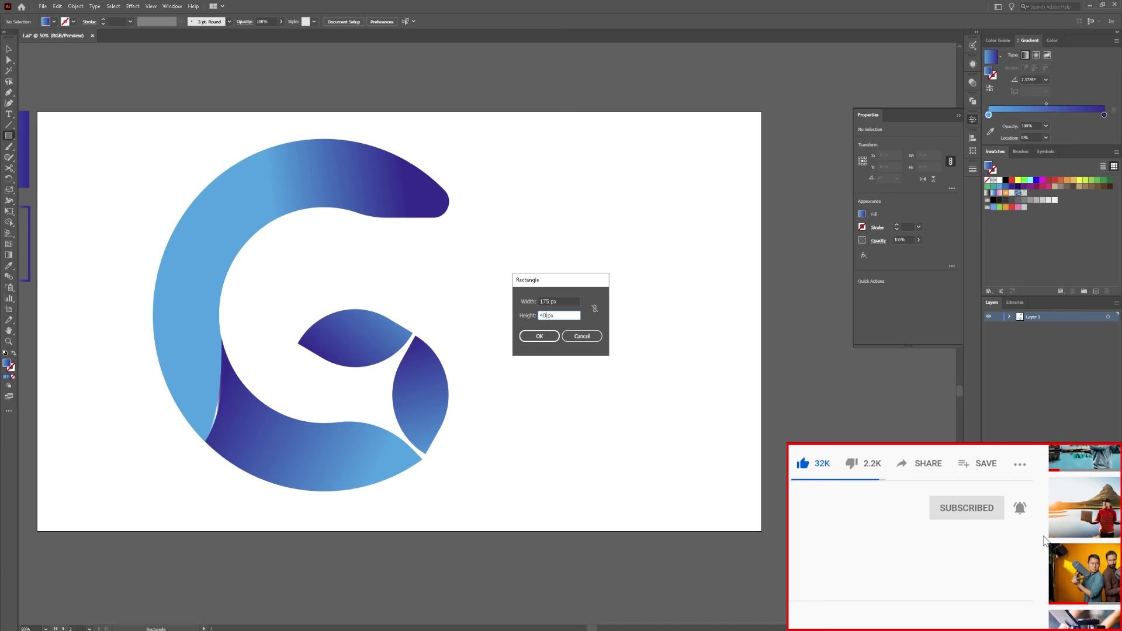
key(Escape)
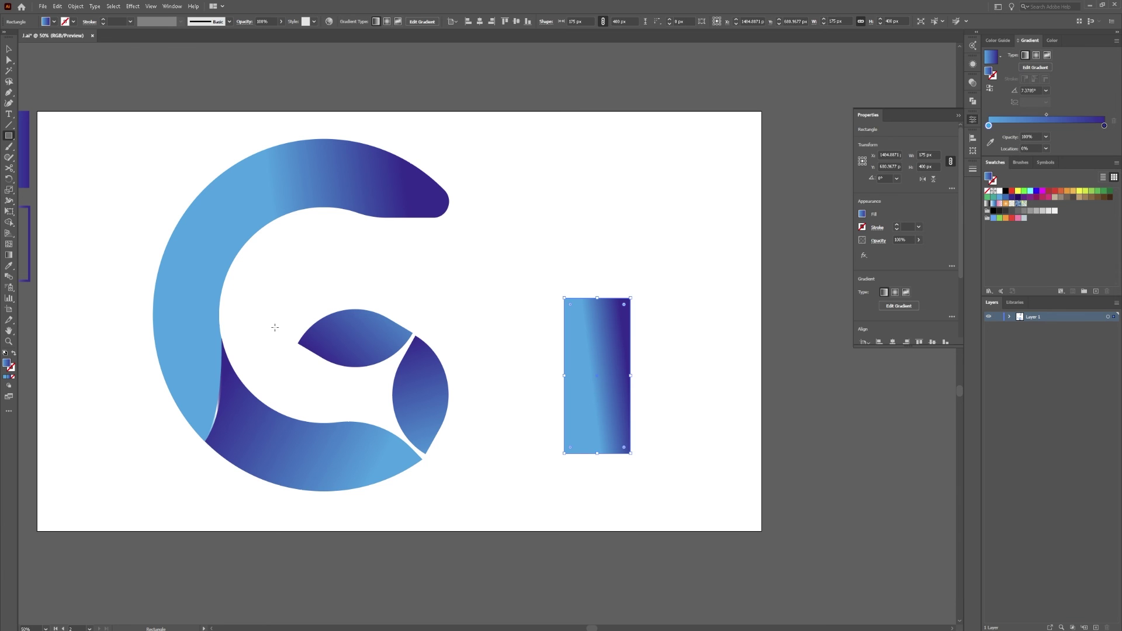
Step: Resize the stem and move it beside the G, level with its baseline
key(v)
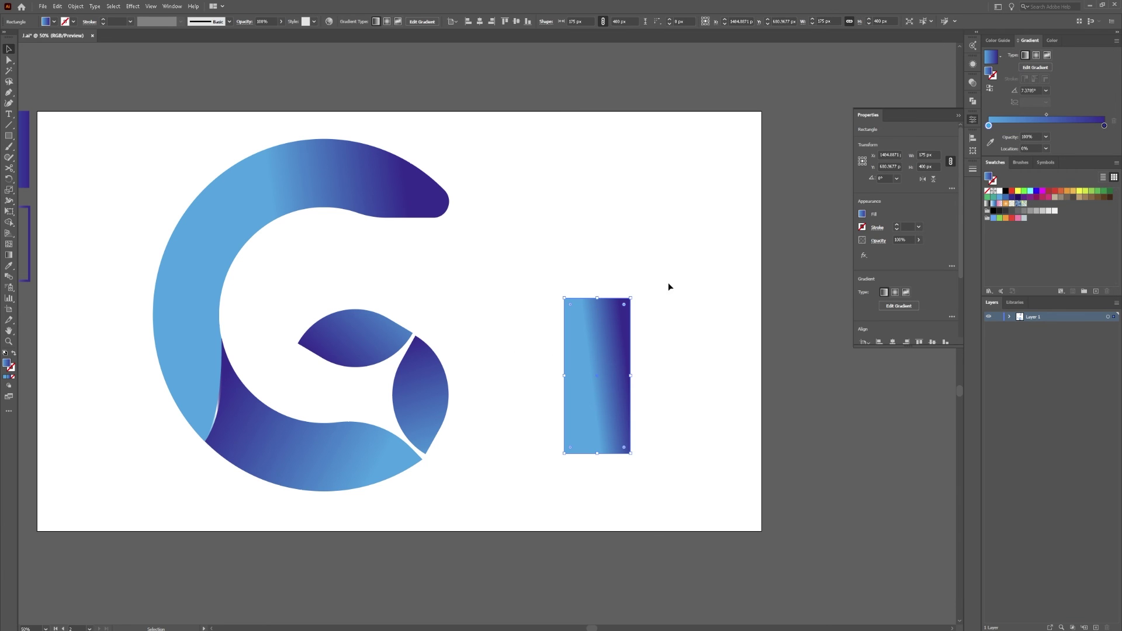
click(668, 282)
drag(597, 303, 597, 185)
drag(597, 342, 539, 362)
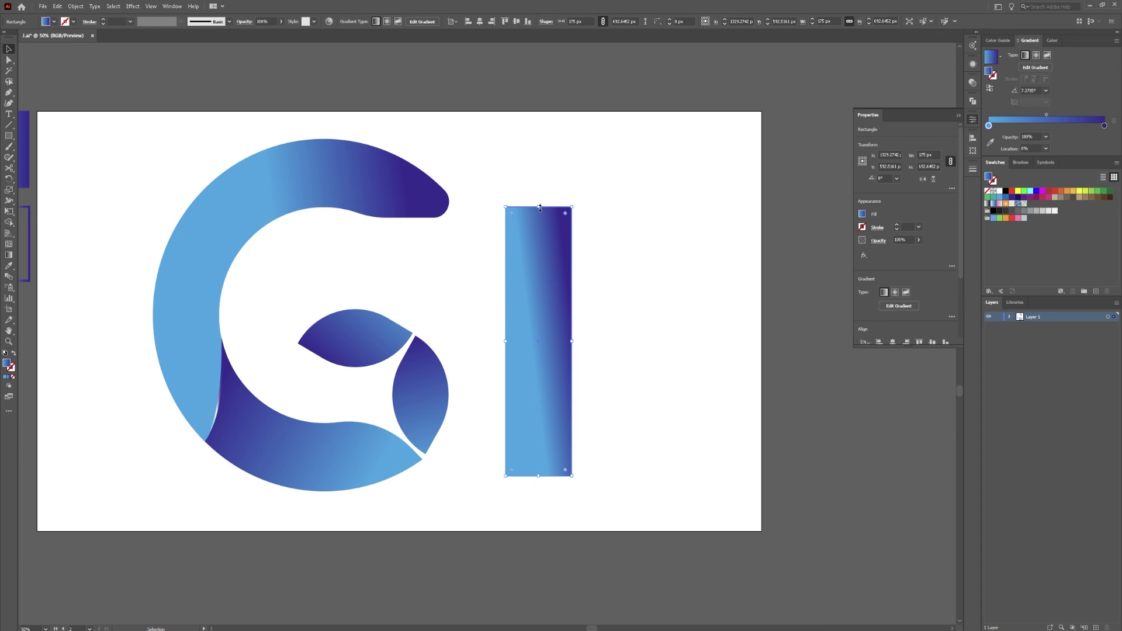
drag(540, 206, 541, 316)
drag(540, 379, 506, 394)
Step: Copy the top leaf from inside the G and place it above the i stem as a dot
click(372, 323)
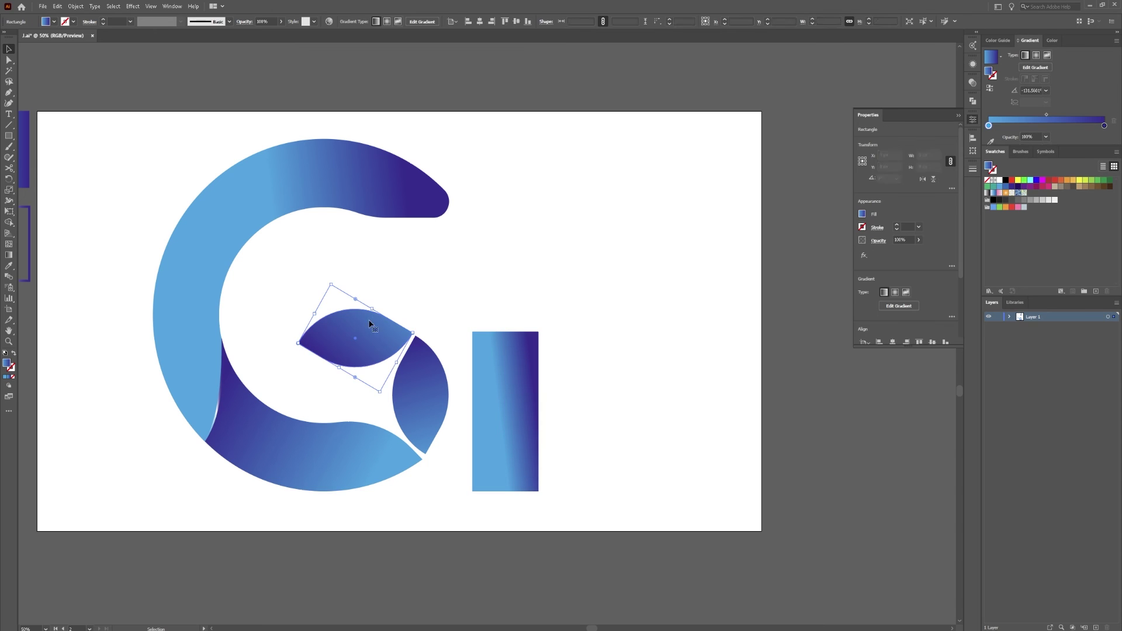
key(ctrl+c)
key(ctrl+v)
key(v)
drag(529, 336, 518, 302)
key(ctrl+shift+a)
key(a)
click(535, 364)
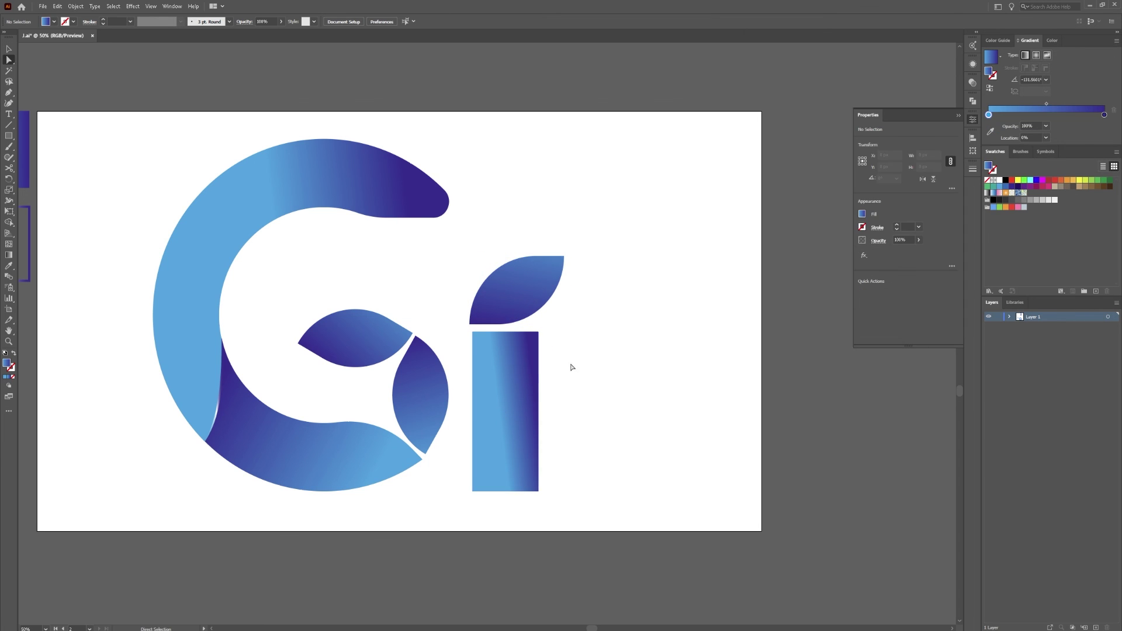
Step: Round only the stem's top-left corner into a large curve of about 174 px
drag(481, 343, 497, 349)
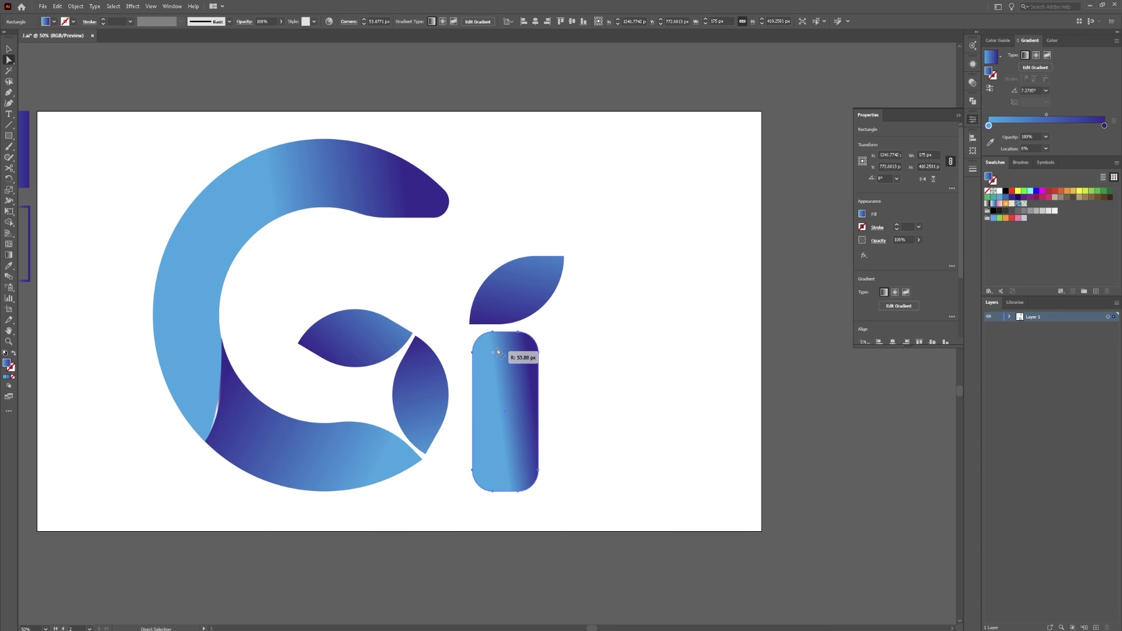
key(ctrl+z)
key(ctrl+shift+a)
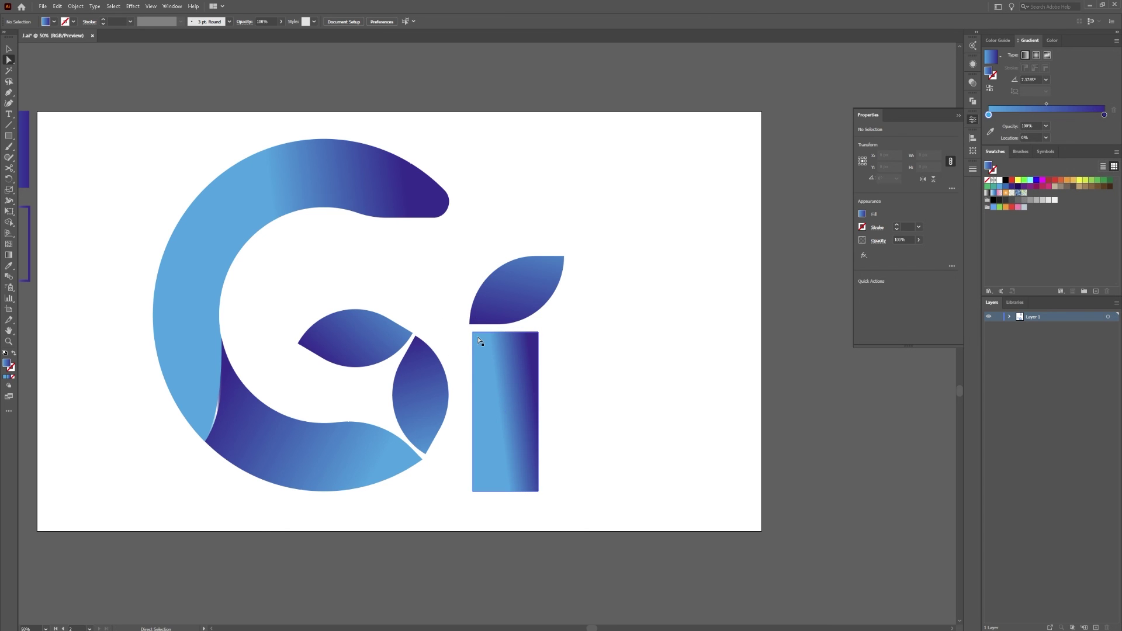
click(473, 333)
drag(482, 344, 549, 397)
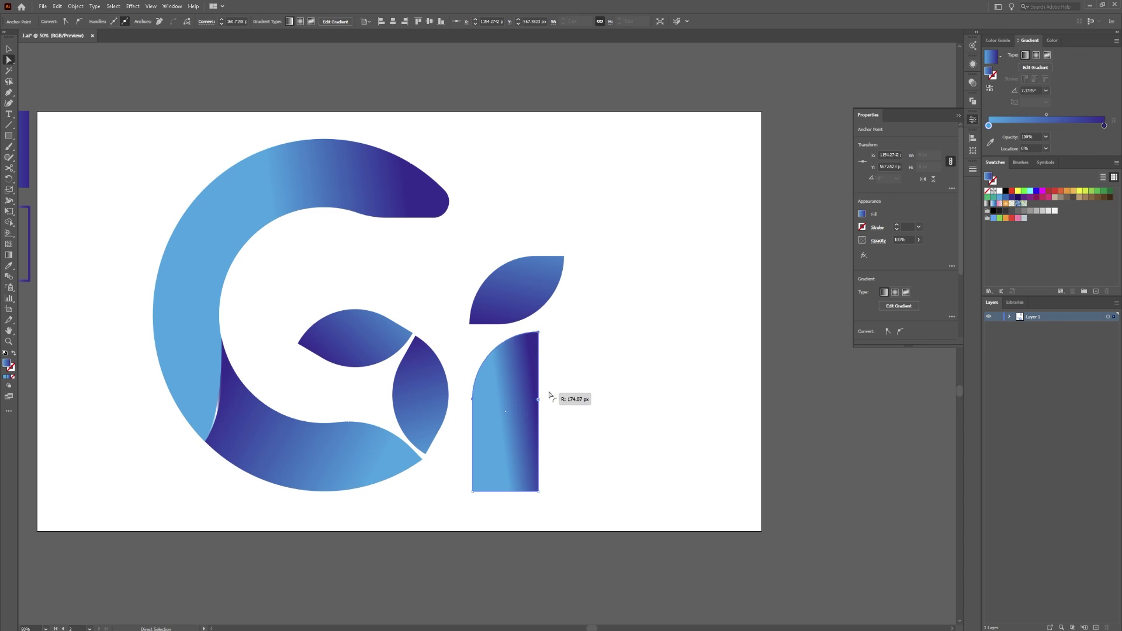
Step: Rotate the leaf dot more upright and lift it above the stem
drag(528, 300, 516, 311)
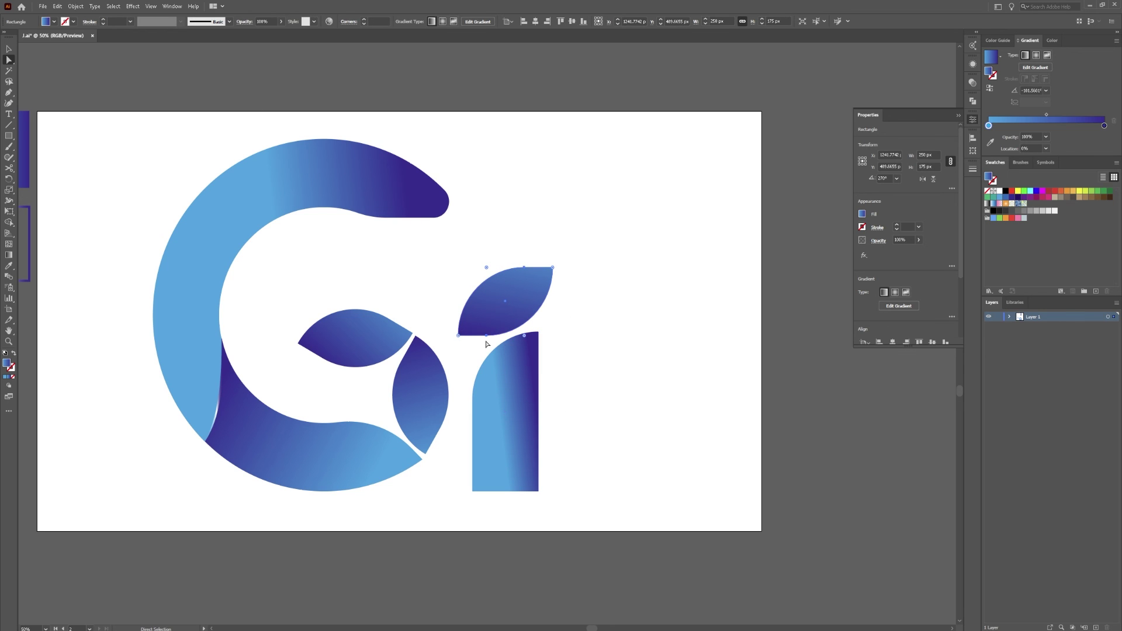
key(v)
click(639, 306)
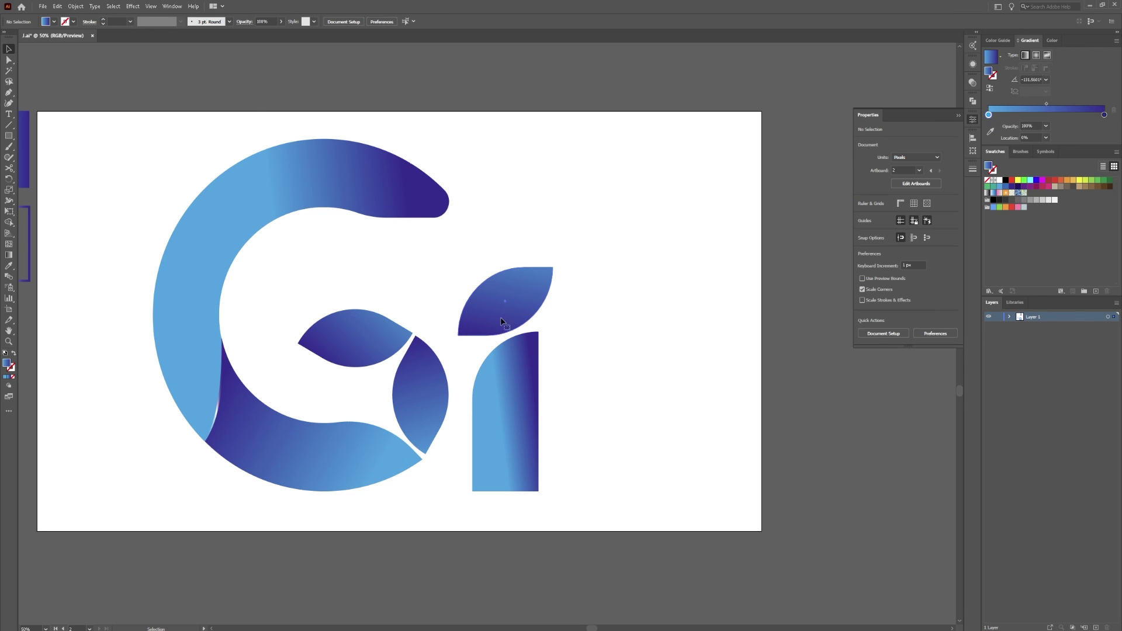
click(501, 321)
mouse_move(503, 339)
mouse_down()
mouse_move(529, 333)
mouse_move(506, 318)
mouse_up()
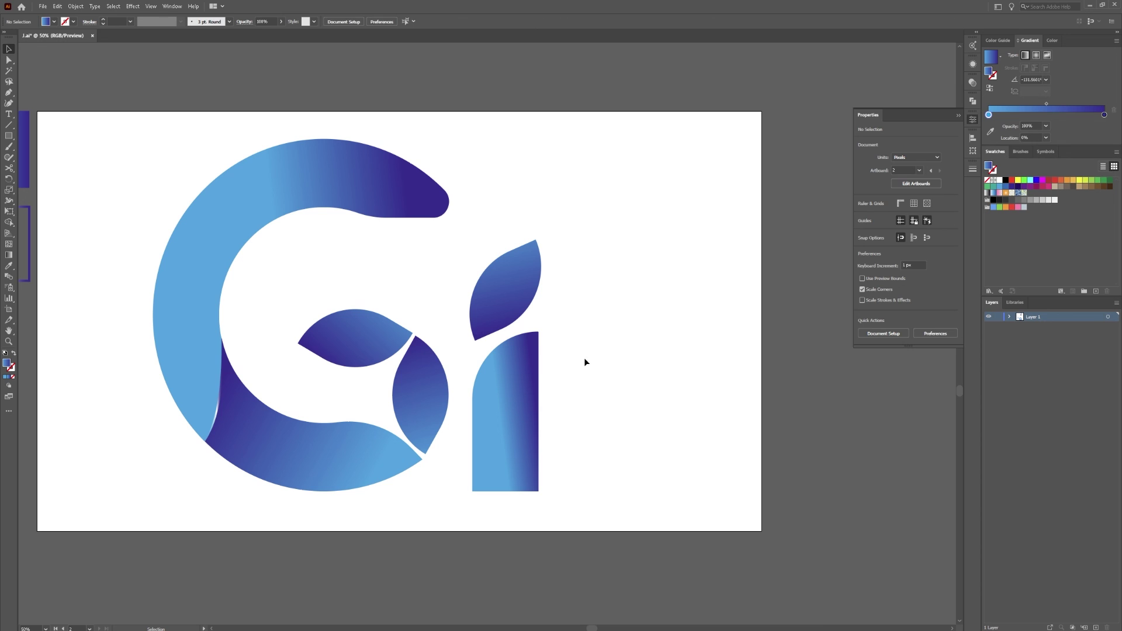
Step: Redraw the stem's gradient lengthwise, purple at the top to light blue at the bottom
click(532, 431)
key(g)
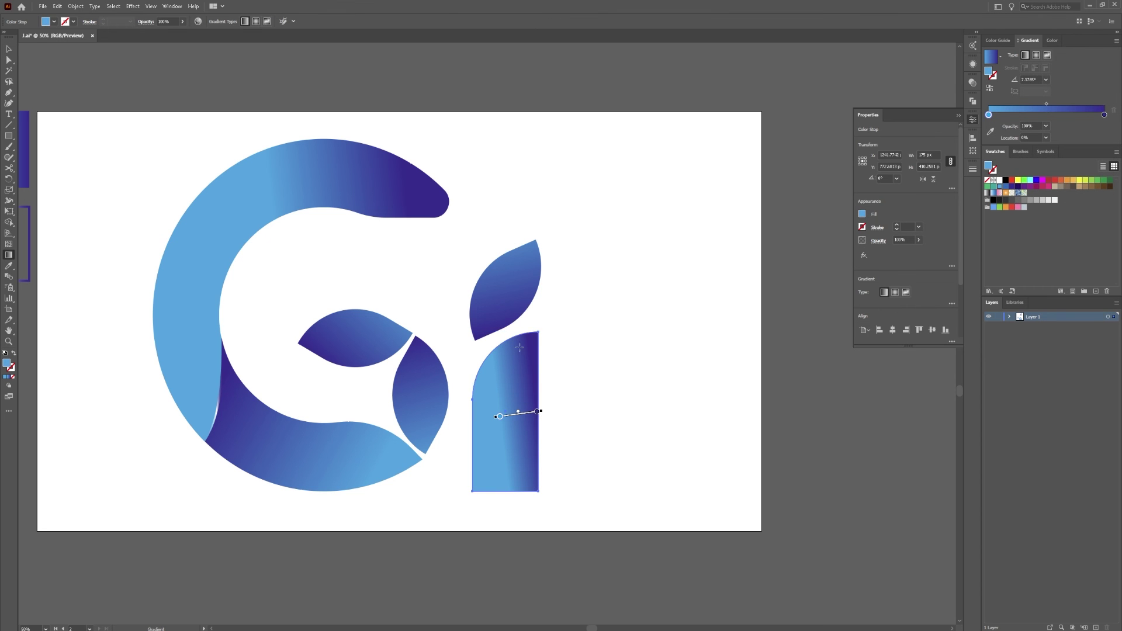
drag(497, 336, 534, 339)
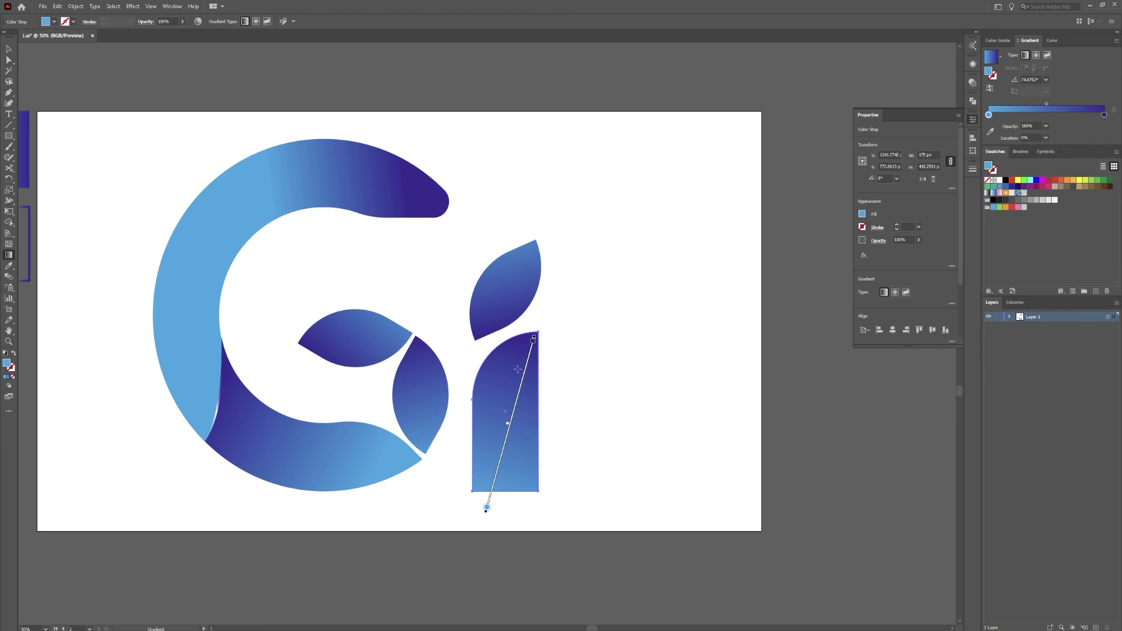
key(a)
click(629, 302)
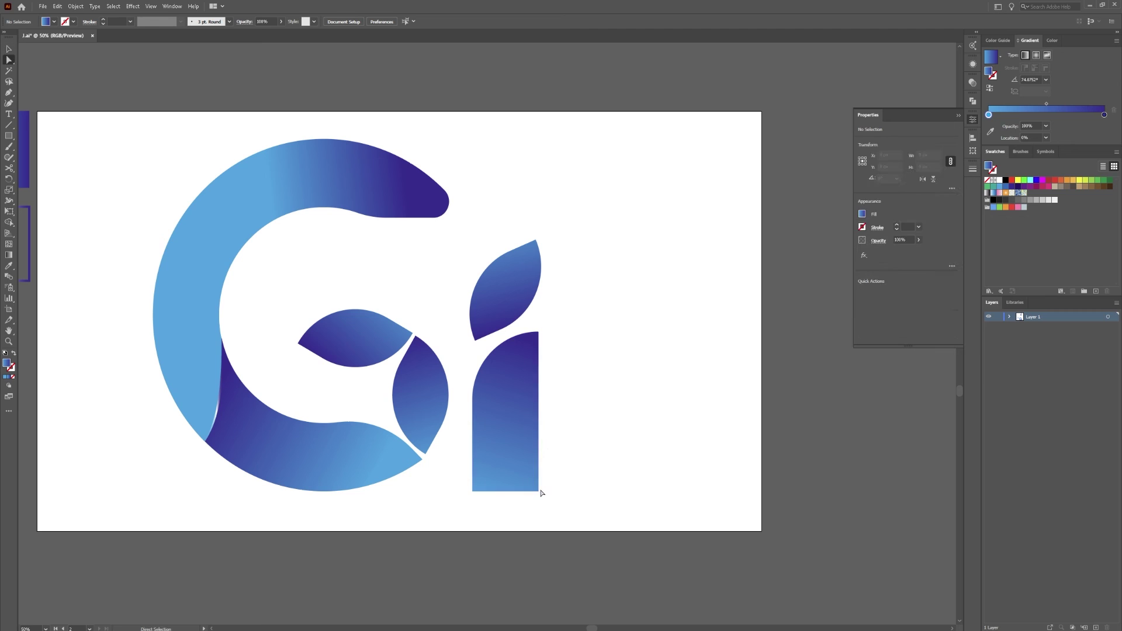
Step: Round the i stem's bottom-right corner
click(538, 492)
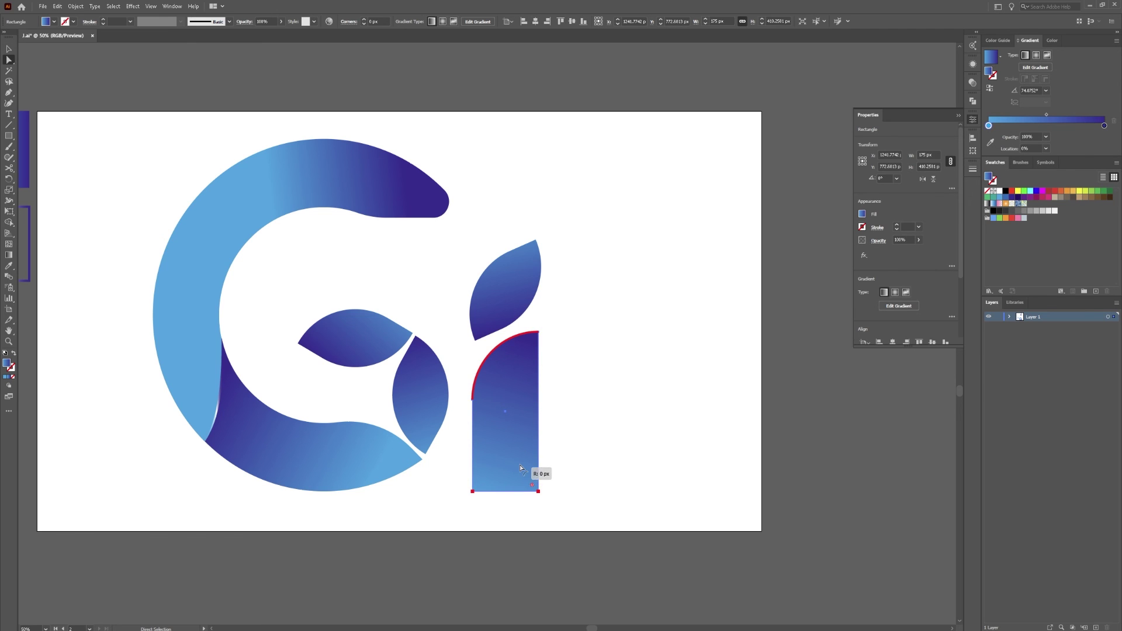
click(538, 491)
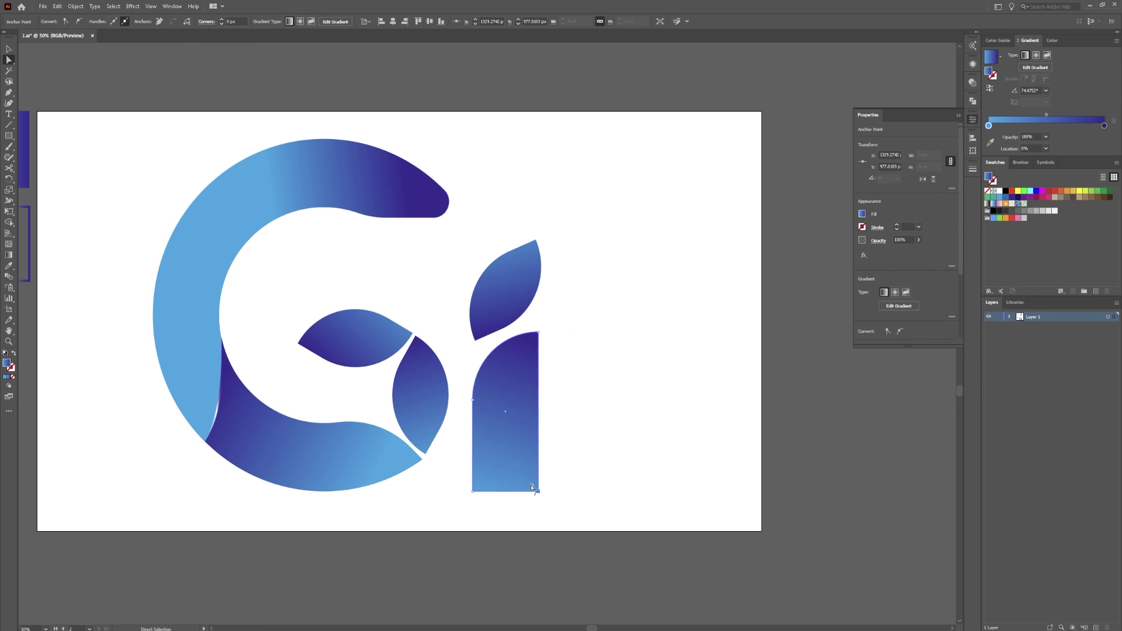
drag(531, 482, 499, 392)
click(594, 341)
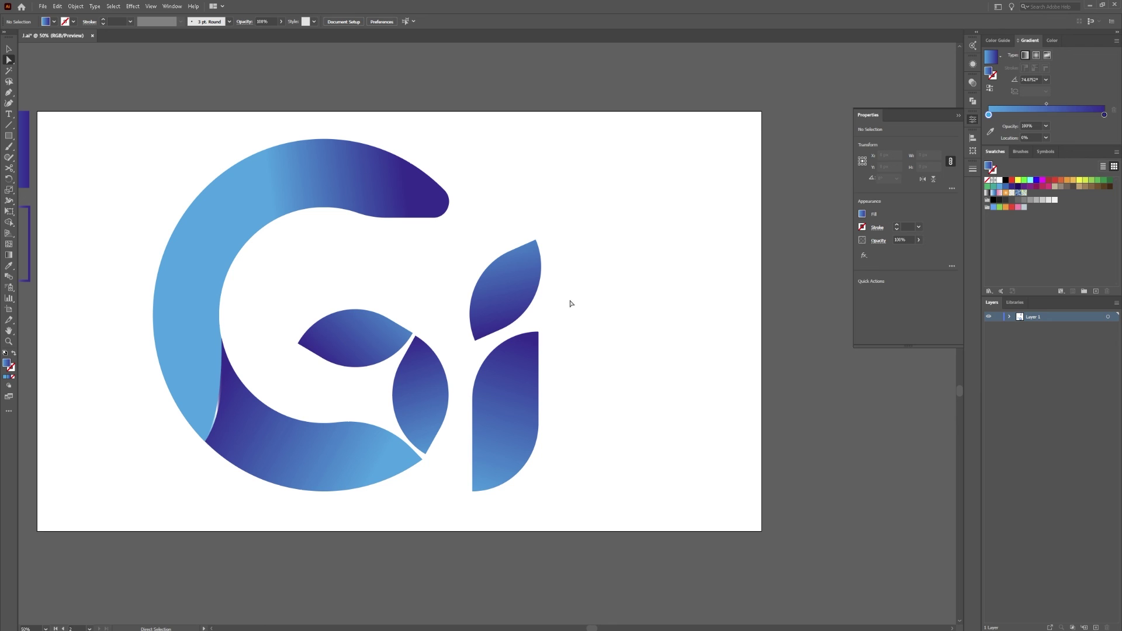
Step: Stretch the i stem taller upward and reposition the leaf dot above it
key(v)
drag(513, 299, 515, 260)
click(522, 383)
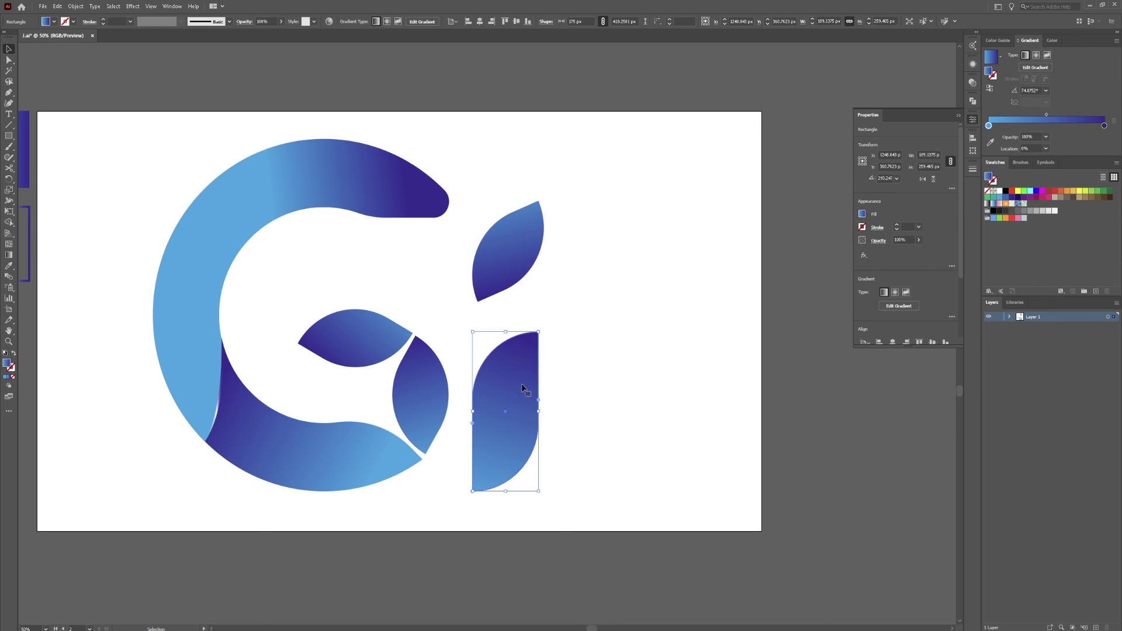
drag(506, 332, 506, 295)
click(526, 287)
drag(514, 250, 512, 264)
click(607, 307)
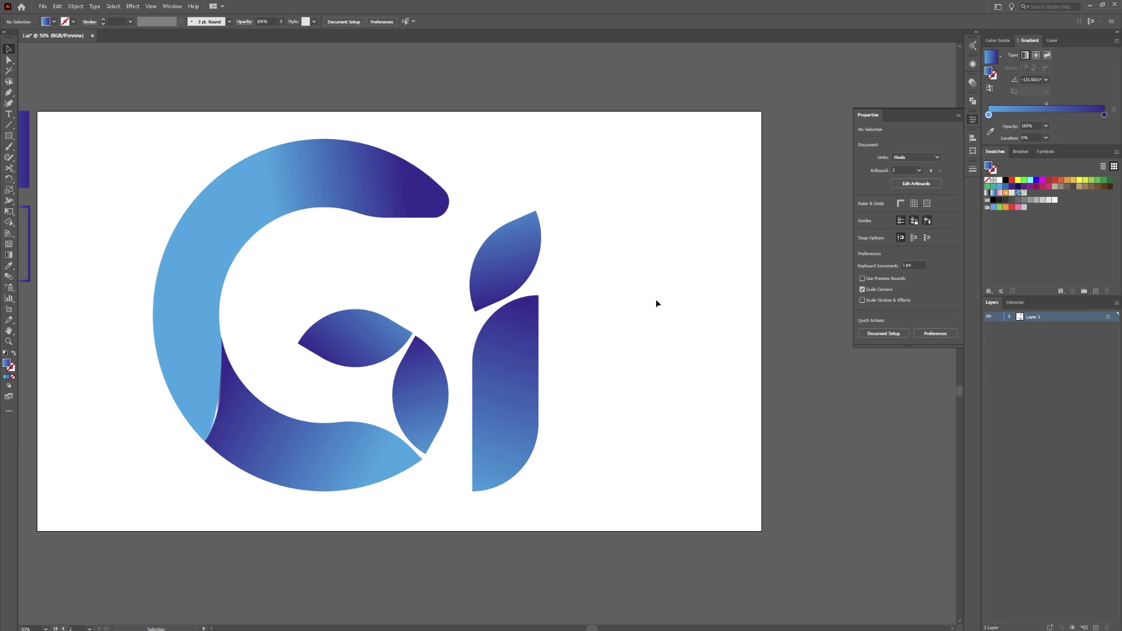
Step: Reduce the stem's bottom-right corner radius to about 91 px and lift the leaf dot slightly
click(526, 447)
click(539, 451)
click(526, 468)
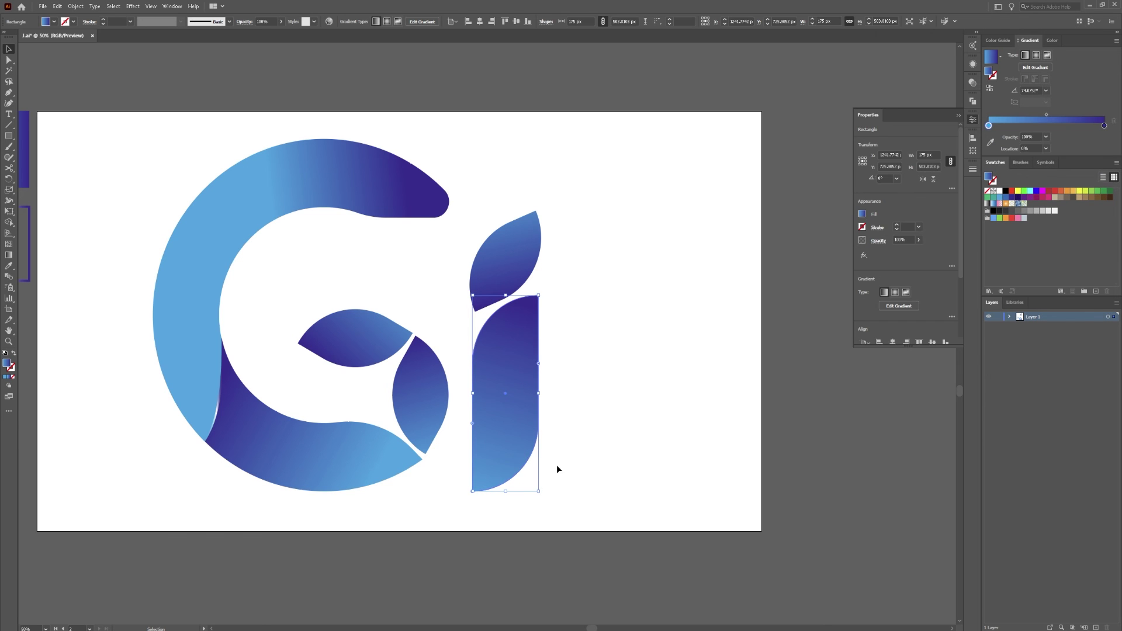
key(a)
click(528, 462)
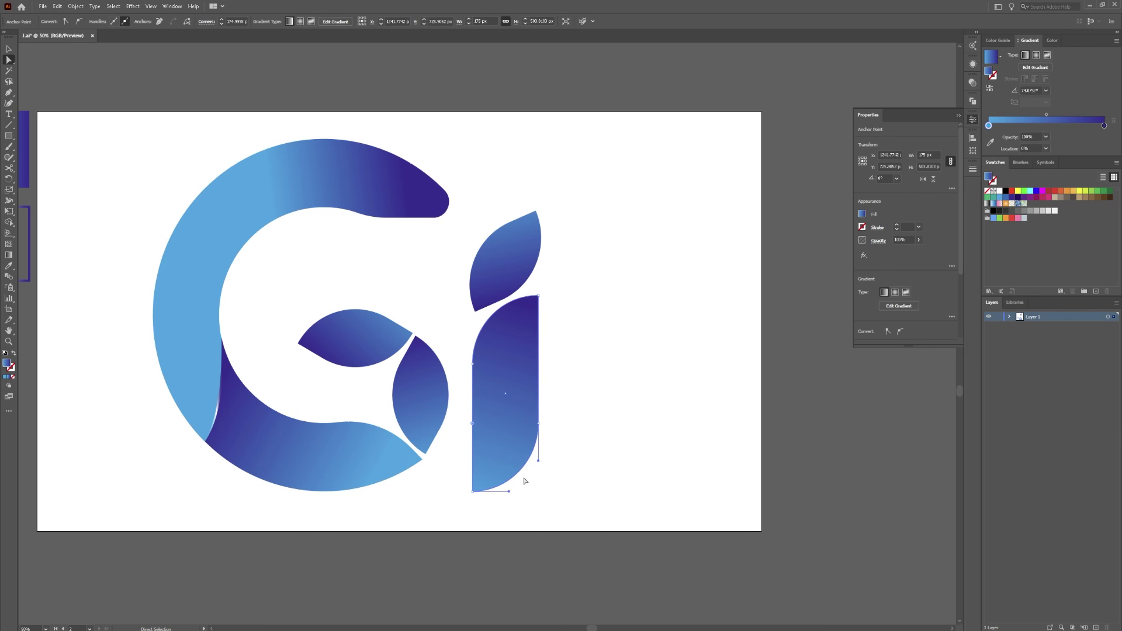
drag(473, 423, 510, 355)
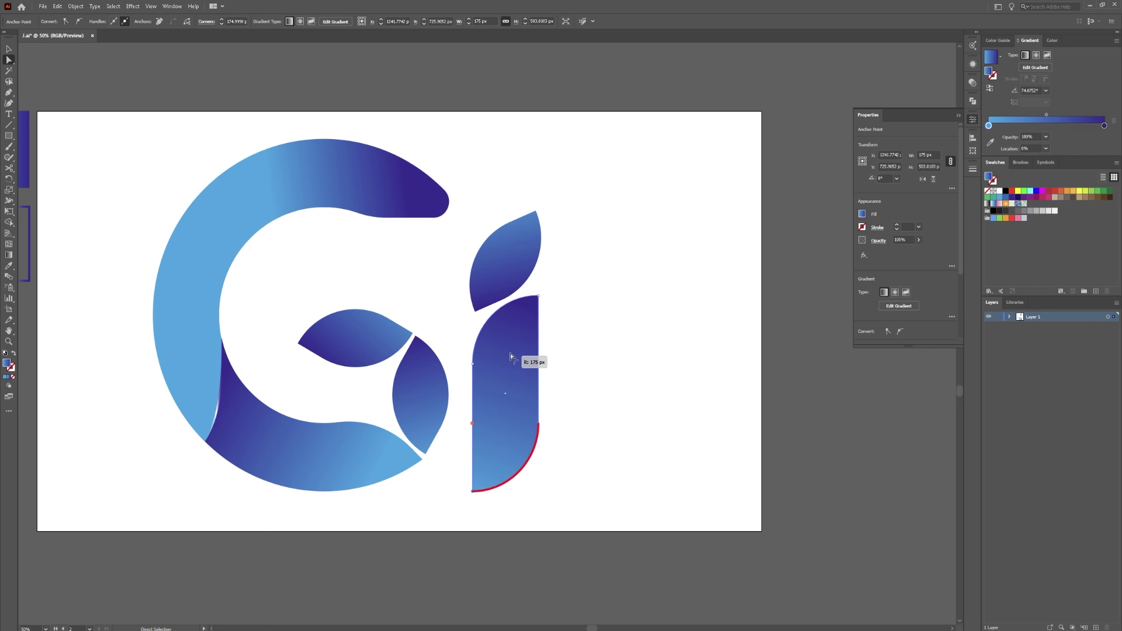
click(556, 346)
drag(505, 273, 503, 270)
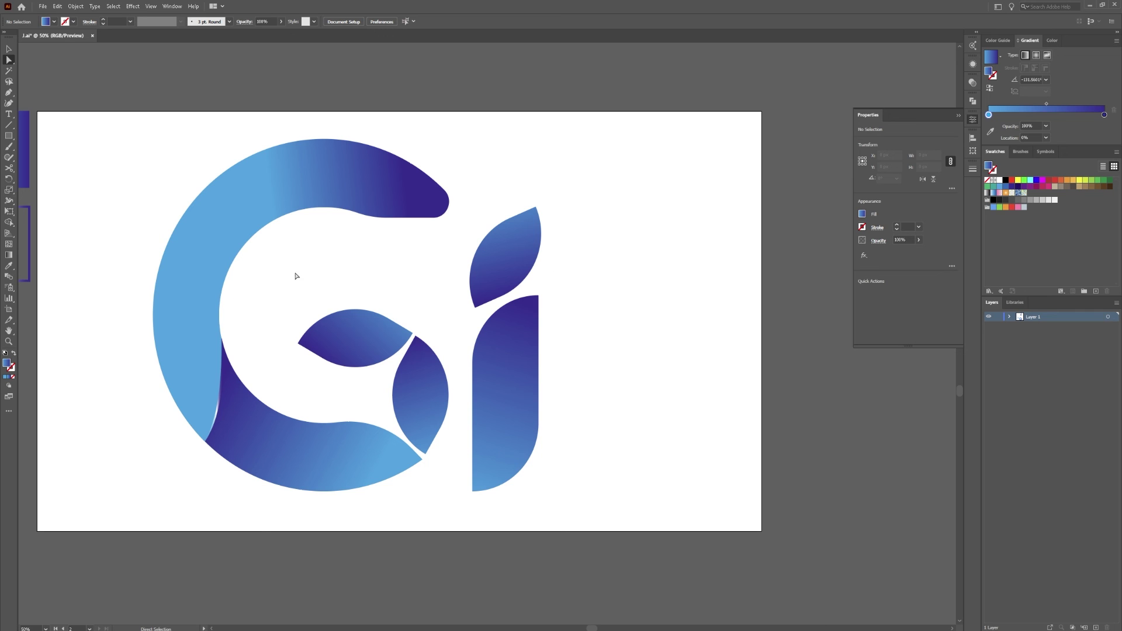
Step: Select every path of the Gi logo
key(v)
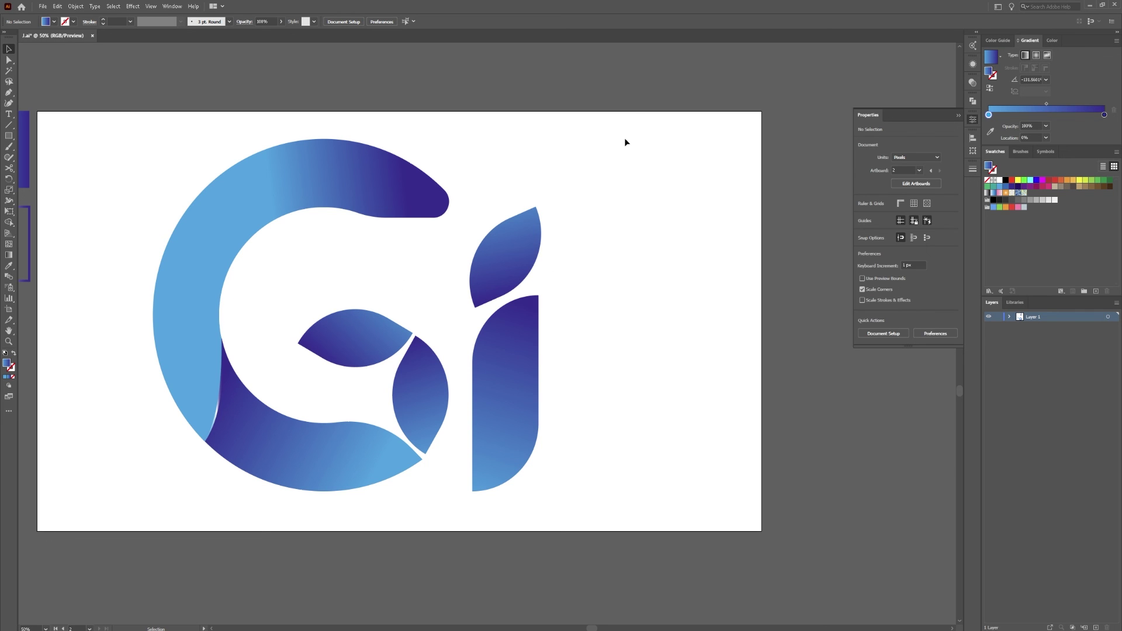
drag(626, 142, 163, 475)
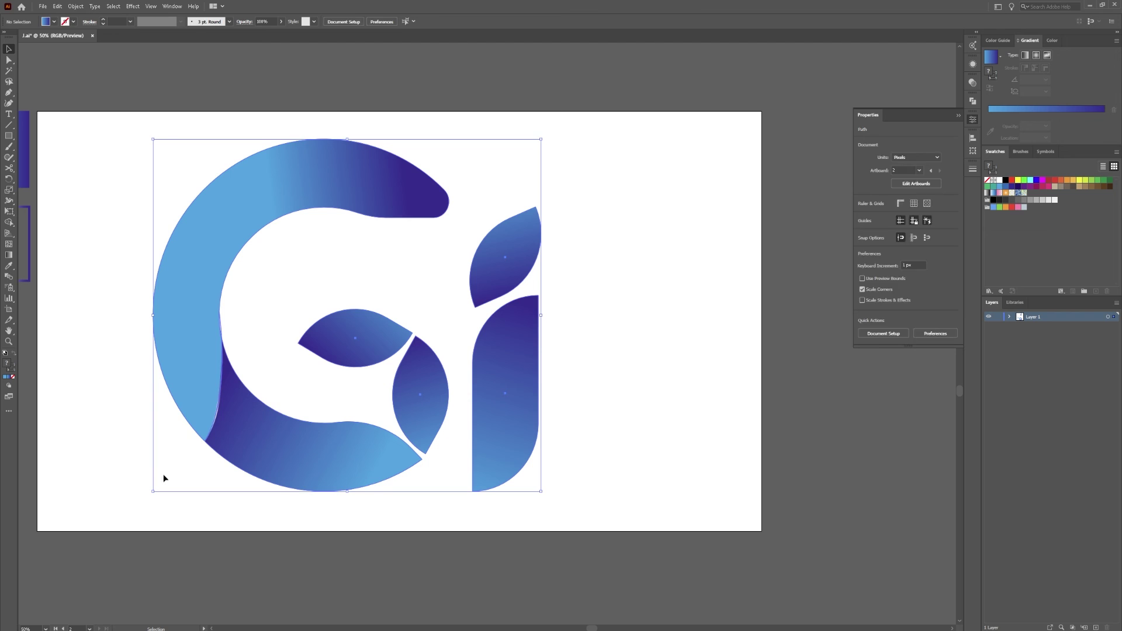
click(34, 421)
click(221, 402)
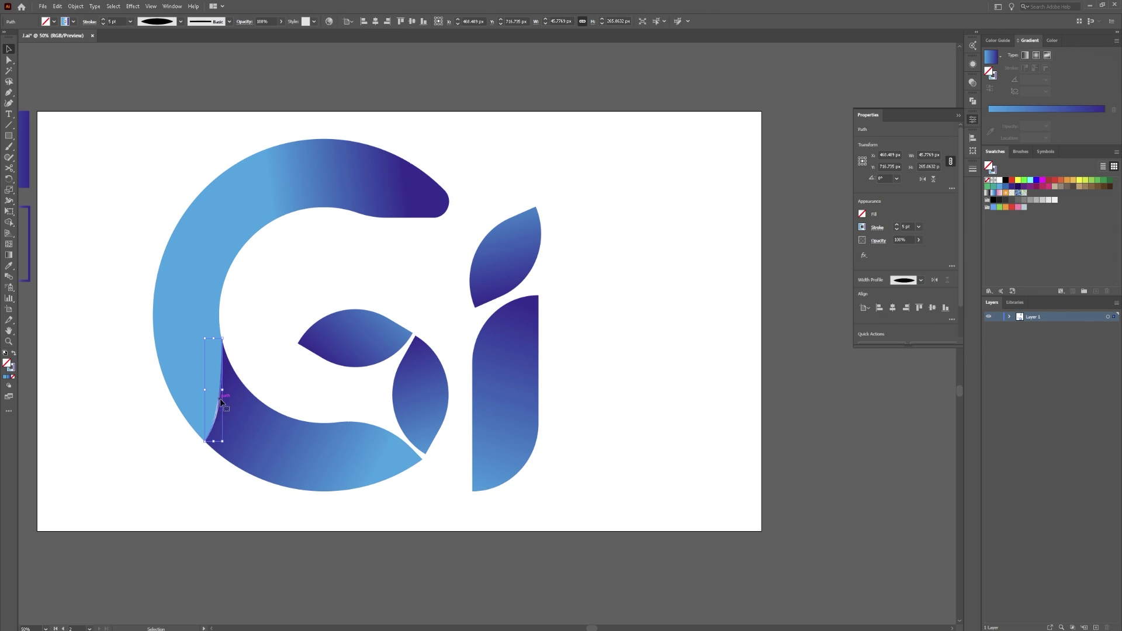
key(ctrl+shift+a)
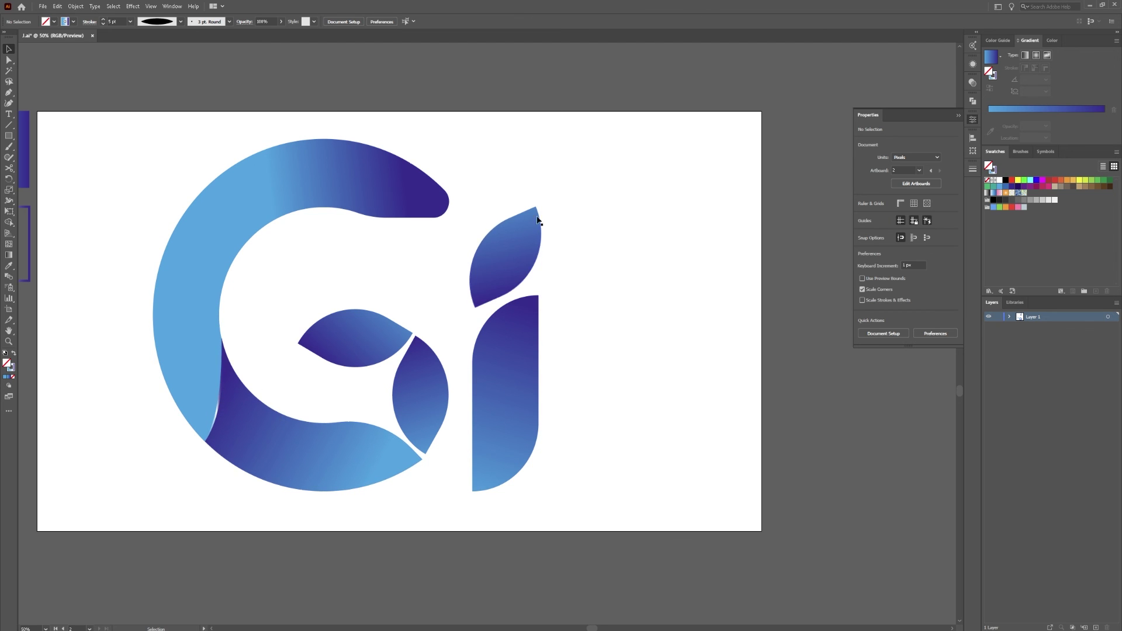
drag(614, 131, 44, 522)
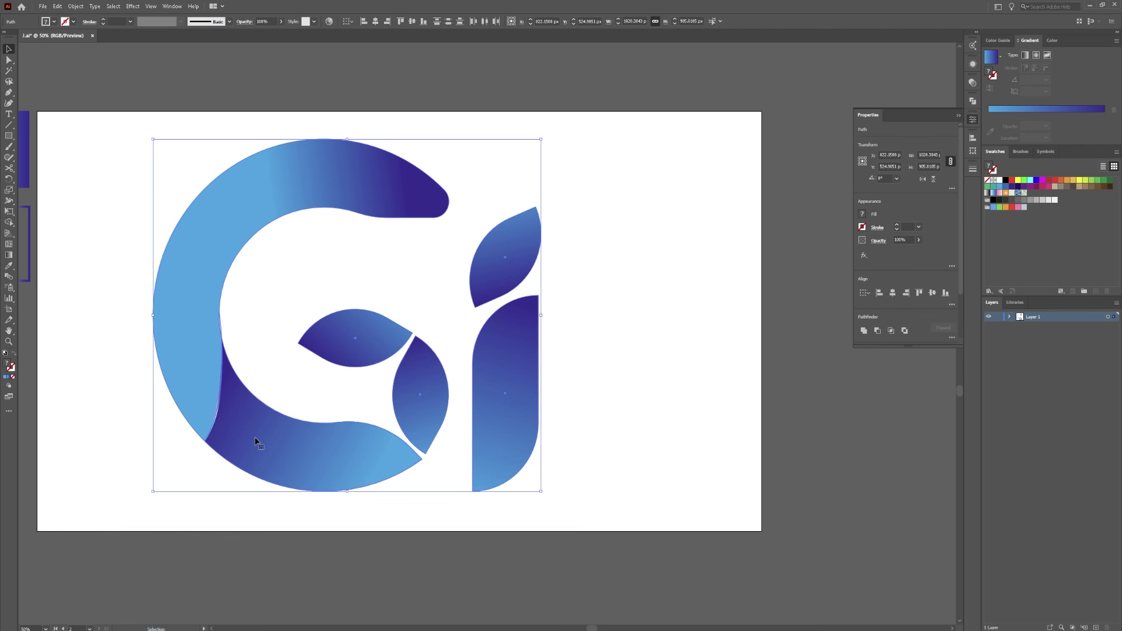
key(a)
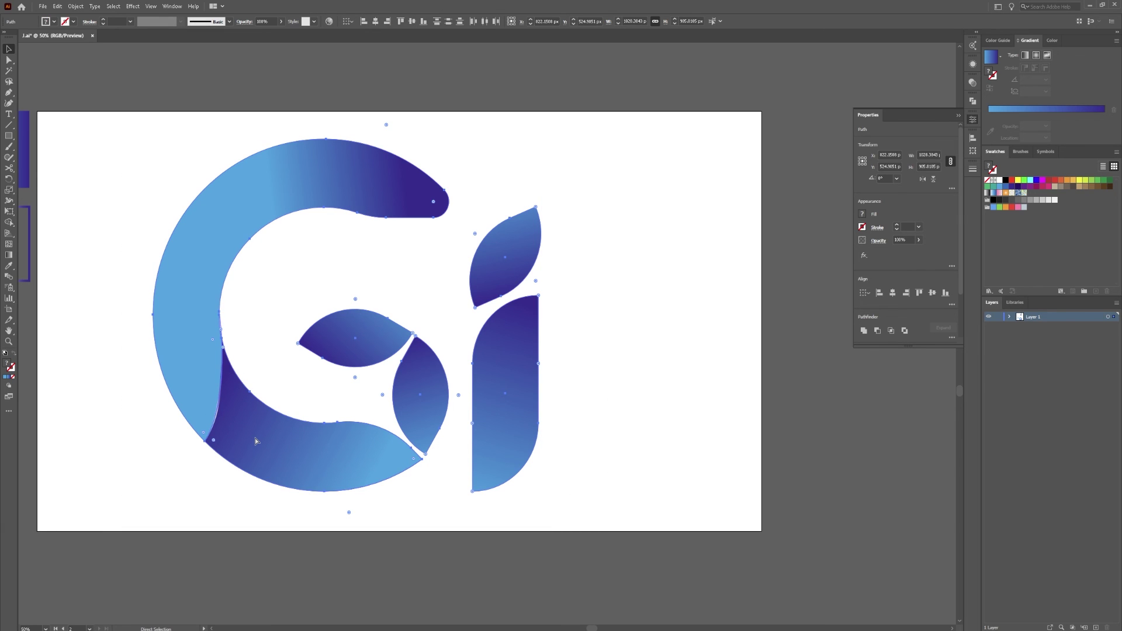
Step: Copy the logo and use Edit > Paste in Back to place a duplicate behind it
click(77, 7)
mouse_move(57, 6)
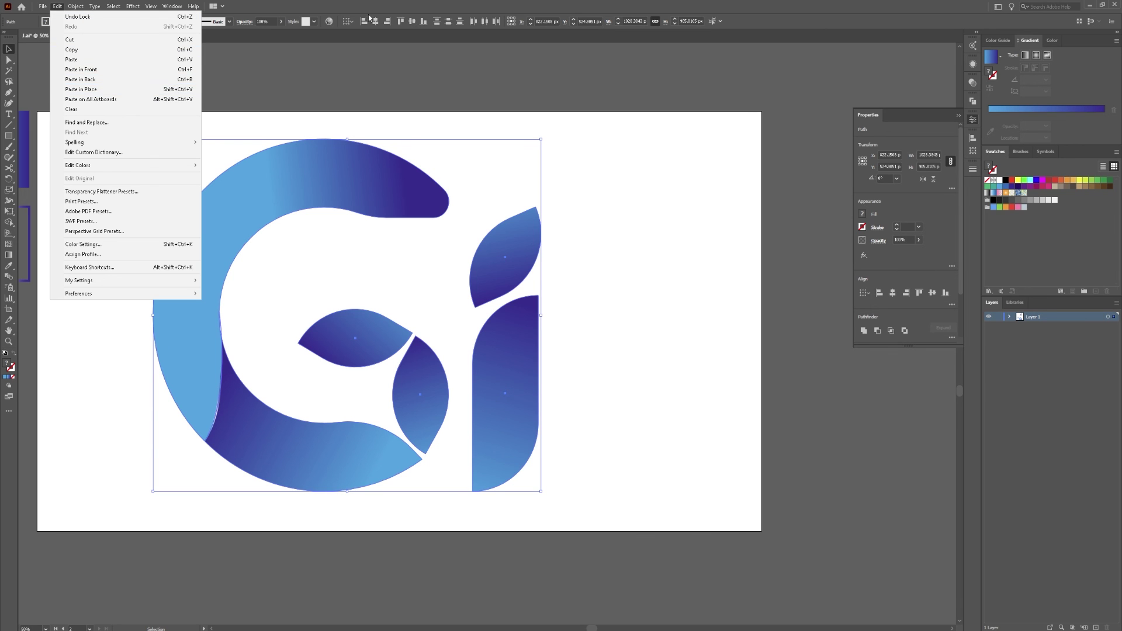
click(351, 9)
key(a)
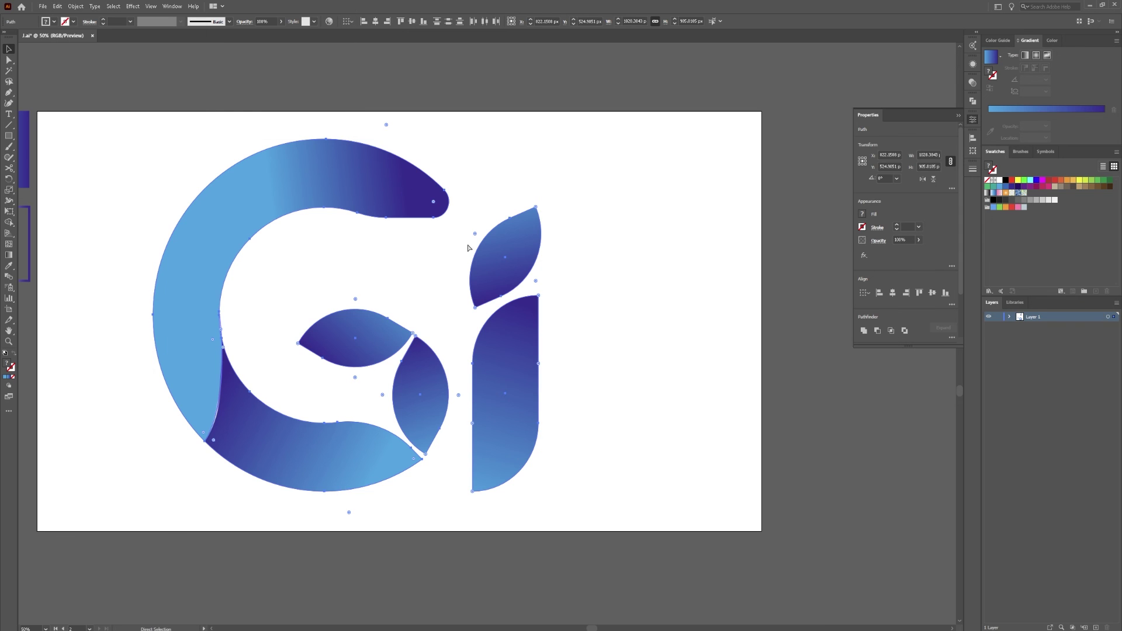
key(v)
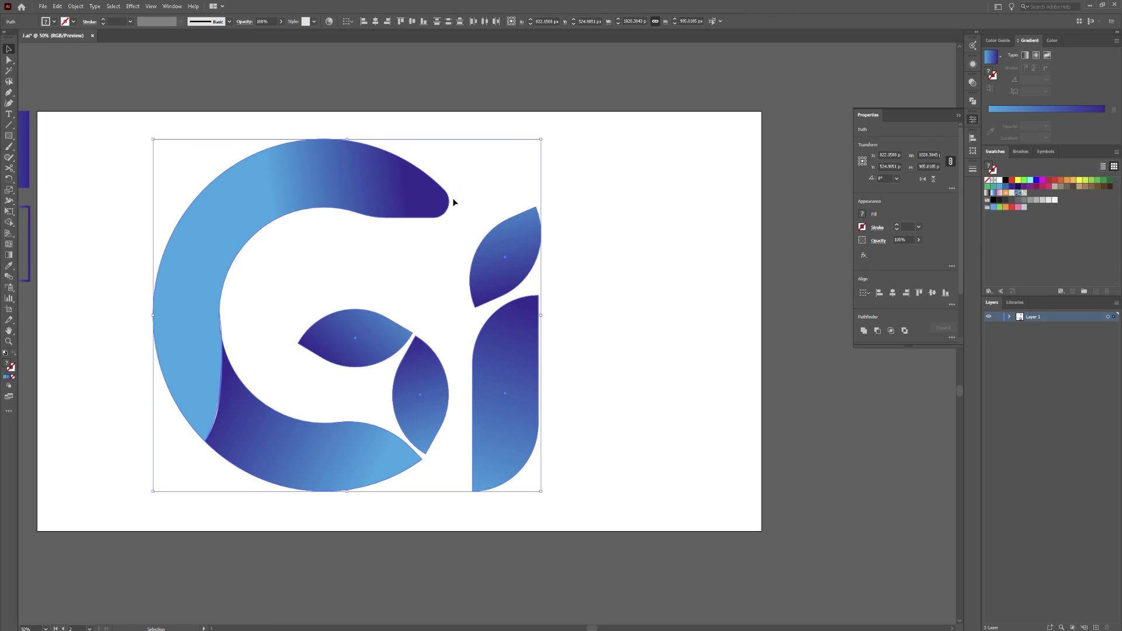
Step: Fill the pasted copy black and nudge it slightly right and down
click(1011, 180)
click(1005, 180)
key(Right)
key(Right)
key(Right)
key(Right)
key(Right)
key(Right)
key(Right)
key(Right)
key(Right)
key(Right)
key(Right)
key(Right)
key(Right)
key(Right)
key(Right)
Step: Nudge the black copy down and to the right, then ease it slightly back, forming an offset shadow
key(Down)
key(Down)
key(Down)
key(Down)
key(Down)
key(Down)
key(Down)
key(Down)
key(Down)
key(Down)
key(Down)
key(Down)
key(Down)
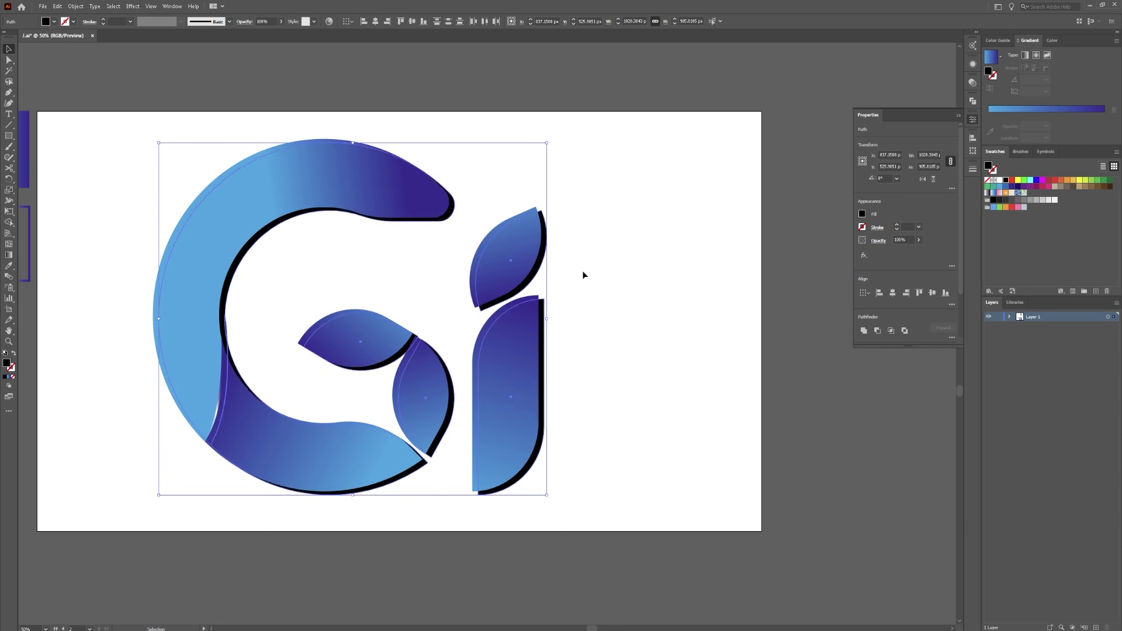
key(Right)
key(Right)
key(Right)
key(Right)
key(Right)
key(Right)
key(Right)
key(Right)
key(Right)
key(Right)
key(Right)
key(Right)
key(Right)
key(Right)
key(Right)
key(Right)
key(Right)
key(Down)
key(Down)
key(Down)
key(Down)
key(Down)
key(Down)
key(Down)
key(Down)
key(Down)
key(Down)
key(Down)
key(Down)
key(Down)
key(Down)
key(Down)
key(Down)
key(Down)
key(Down)
key(Down)
key(Down)
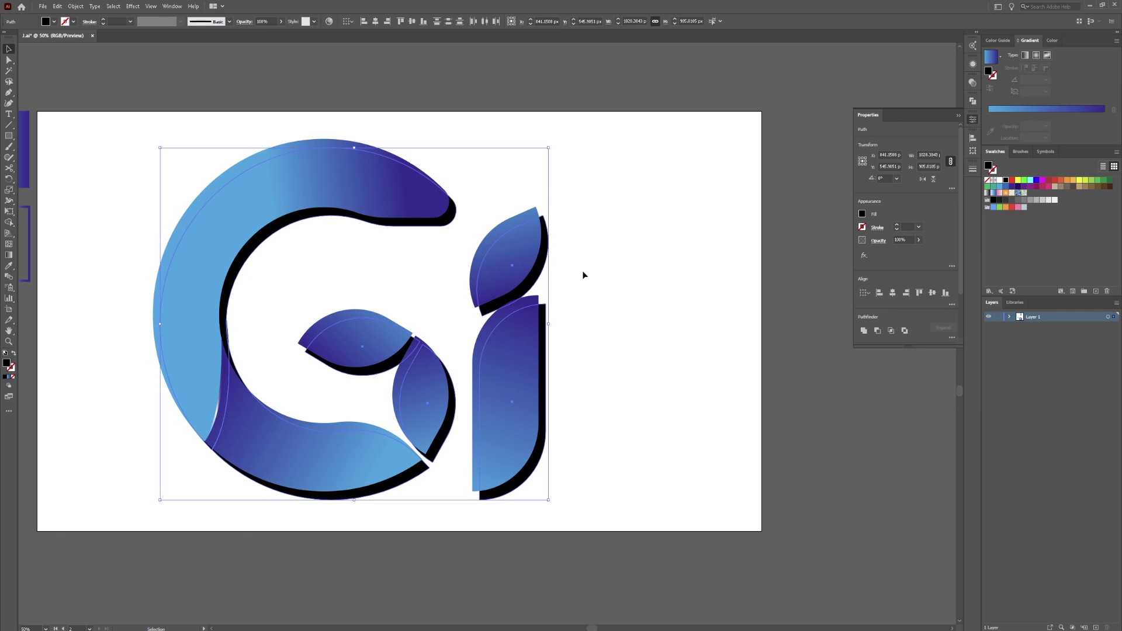
key(Right)
key(Right)
key(Right)
key(Right)
key(Right)
key(Right)
key(Right)
key(Right)
key(Right)
key(Right)
key(Right)
key(Right)
key(Right)
key(Right)
key(Right)
key(Right)
key(Right)
key(Right)
key(Right)
key(Right)
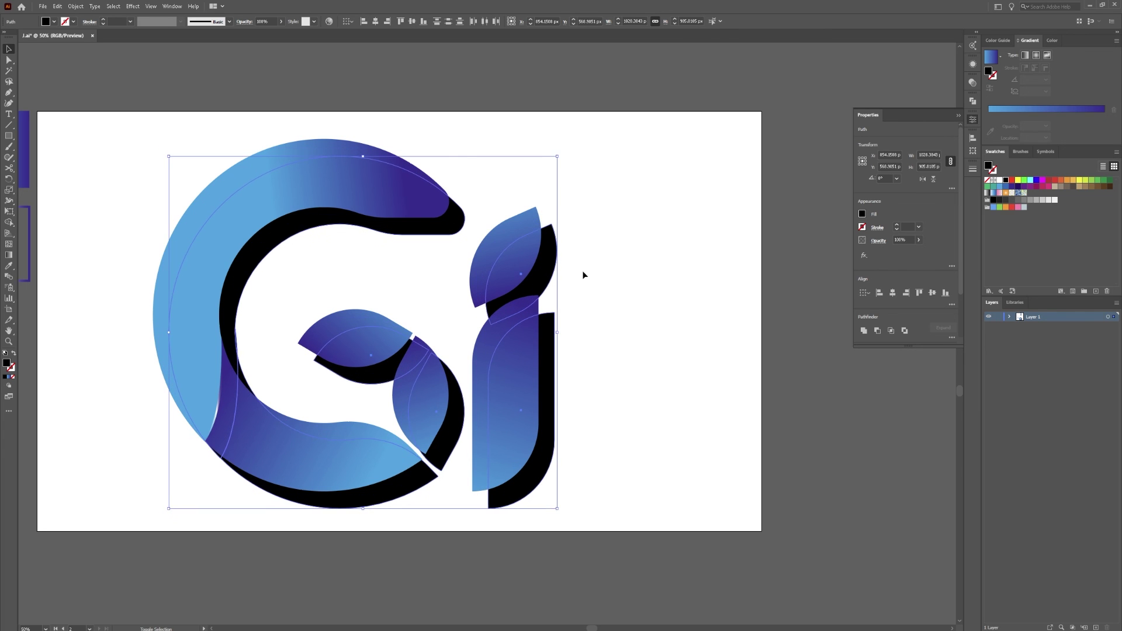
key(Down)
key(Down)
key(Down)
key(Down)
key(Down)
key(Down)
key(Down)
key(Down)
key(Down)
key(Down)
key(Down)
key(Down)
key(Down)
key(Down)
key(Down)
key(Down)
key(Down)
key(Down)
key(Down)
key(Down)
key(shift+Up)
key(shift+Up)
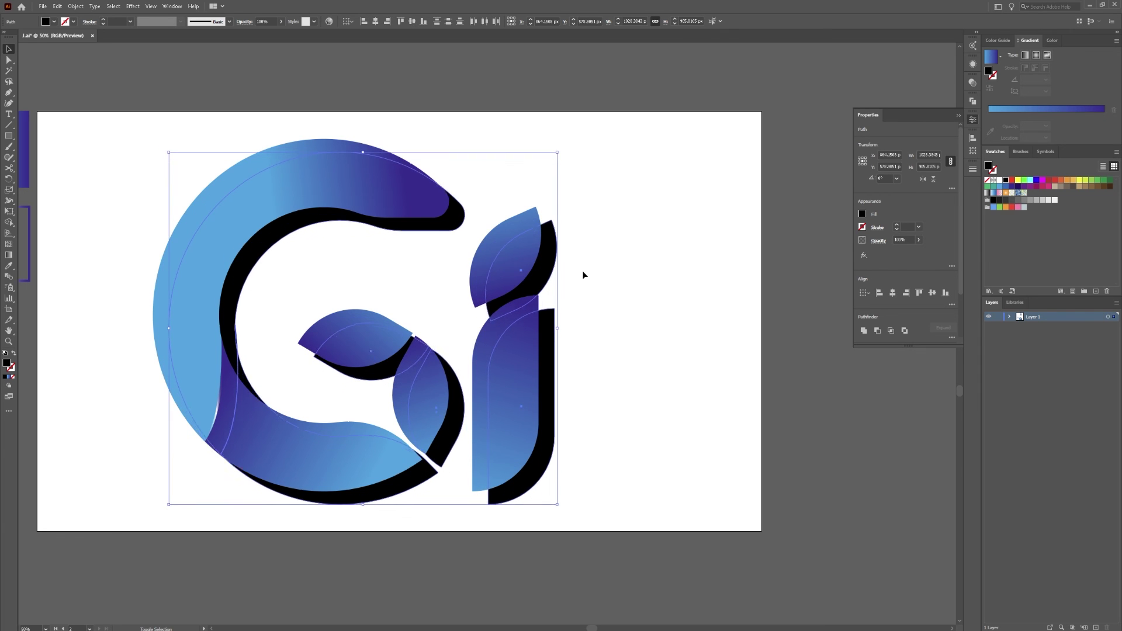
key(shift+Left)
key(shift+Left)
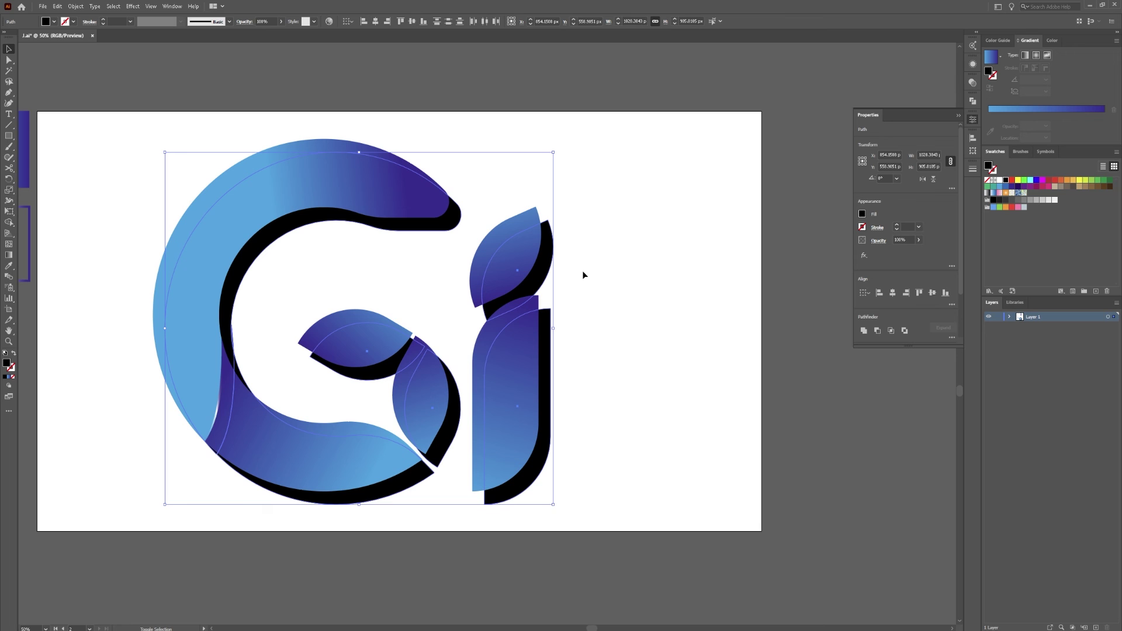
click(133, 6)
Step: Apply a Gaussian Blur of about 13.4 px radius to the black shadow
mouse_move(199, 156)
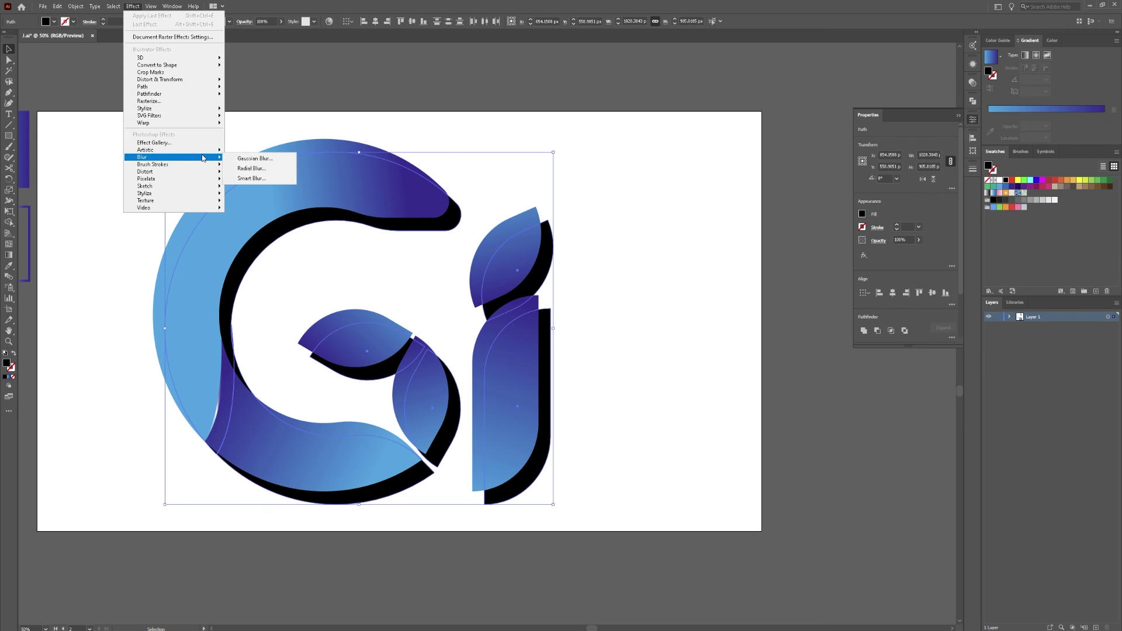
click(256, 161)
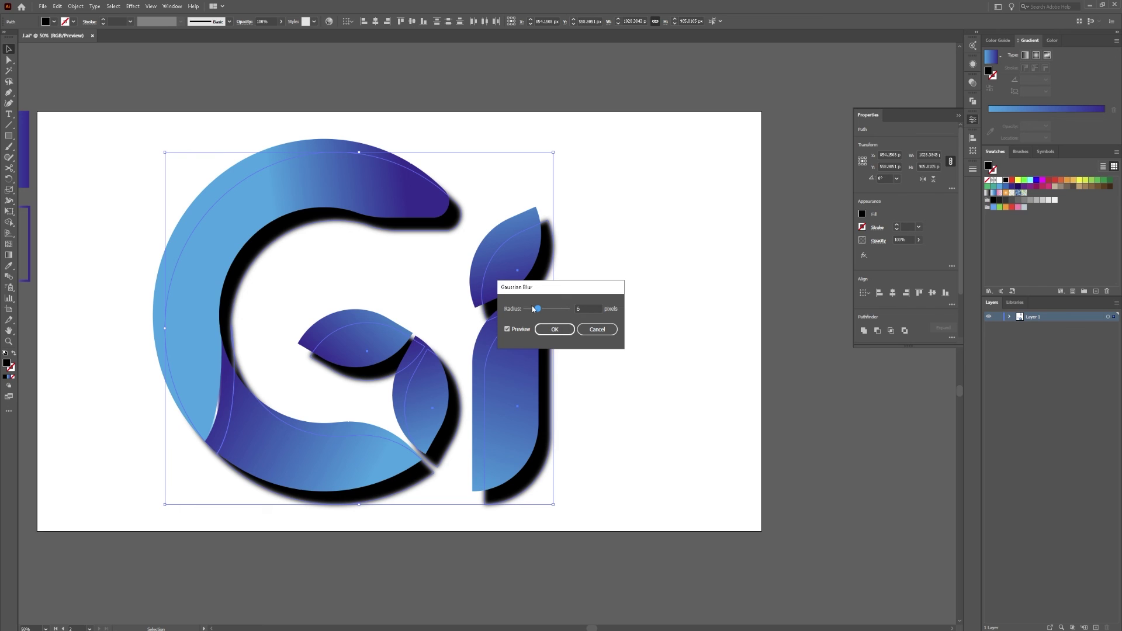
drag(533, 309, 549, 310)
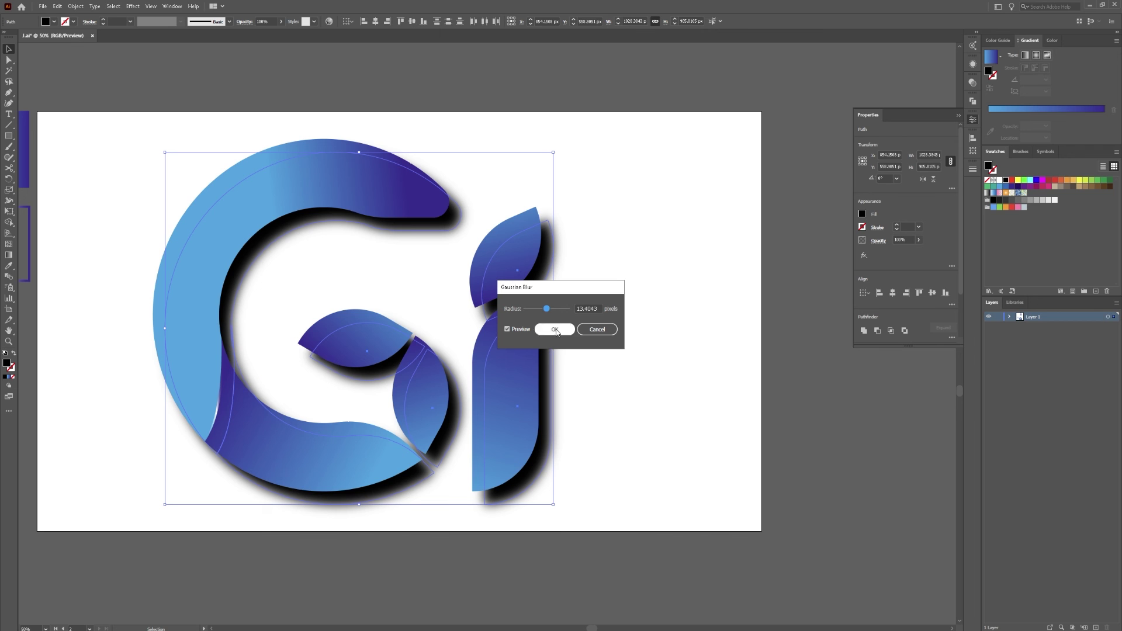
click(555, 330)
Step: Select the blurred shadow together with the left leaf and the i's top leaf shadows
click(601, 275)
scroll(601, 275, left, 2)
click(527, 422)
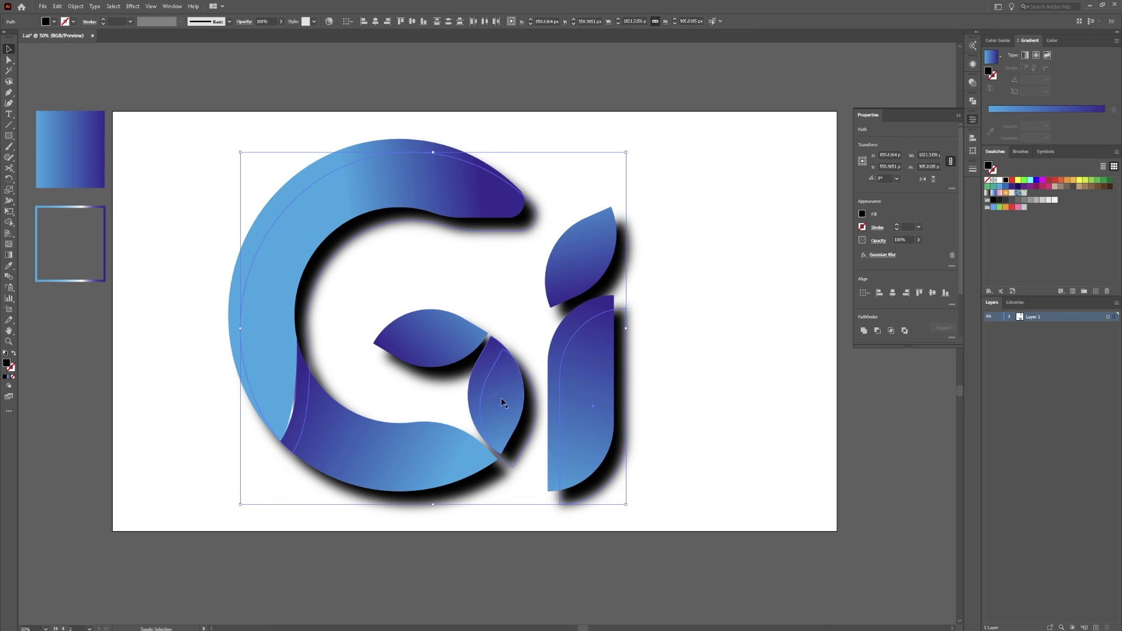
shift+click(471, 351)
shift+click(605, 290)
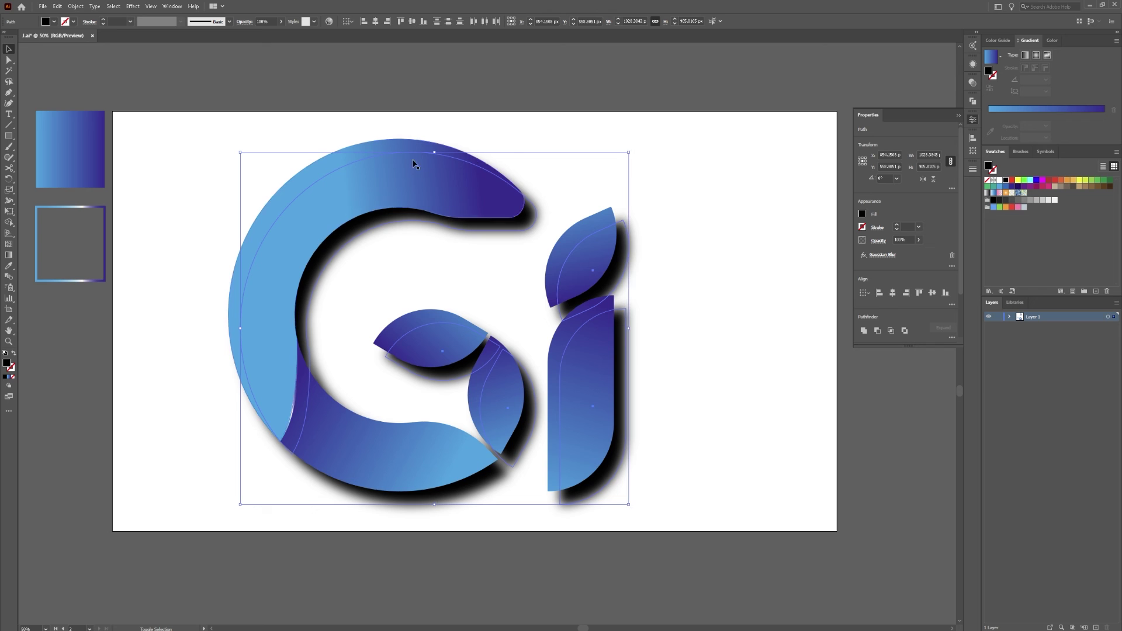
click(281, 21)
Step: Lower the shadow opacity to about 72%, including the shadow under the G's lower arc
drag(278, 34, 270, 33)
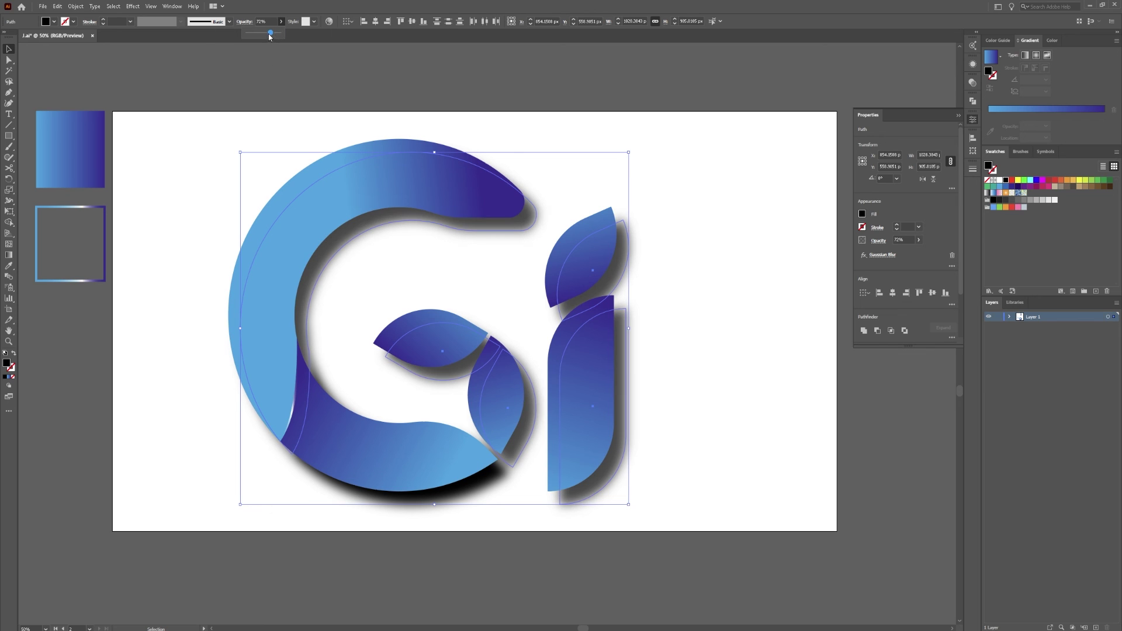
click(672, 169)
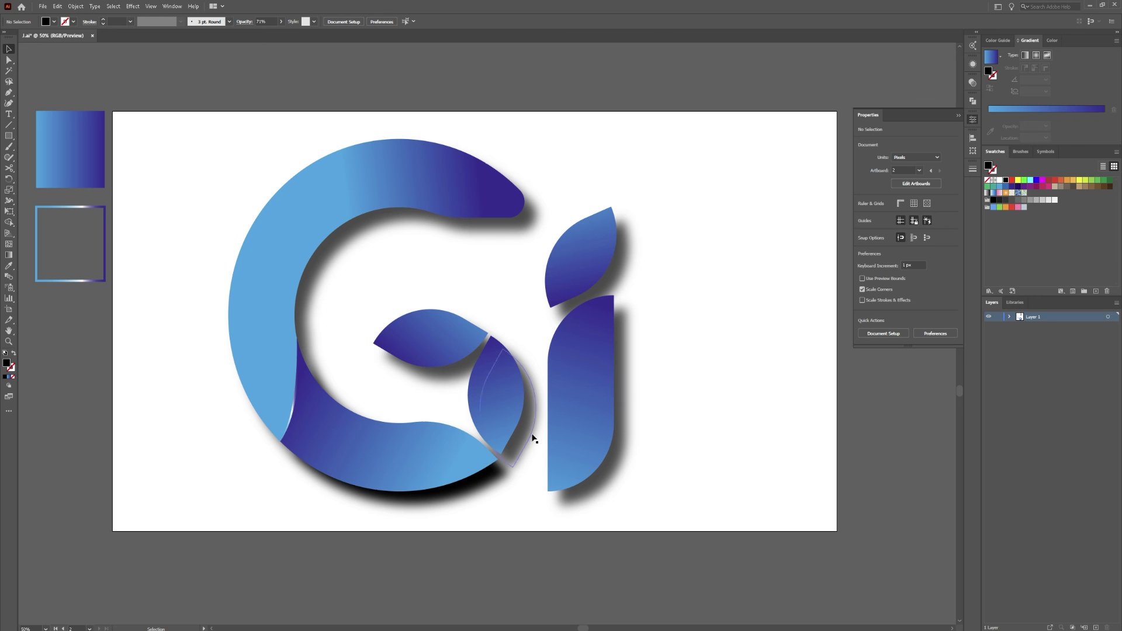
click(491, 488)
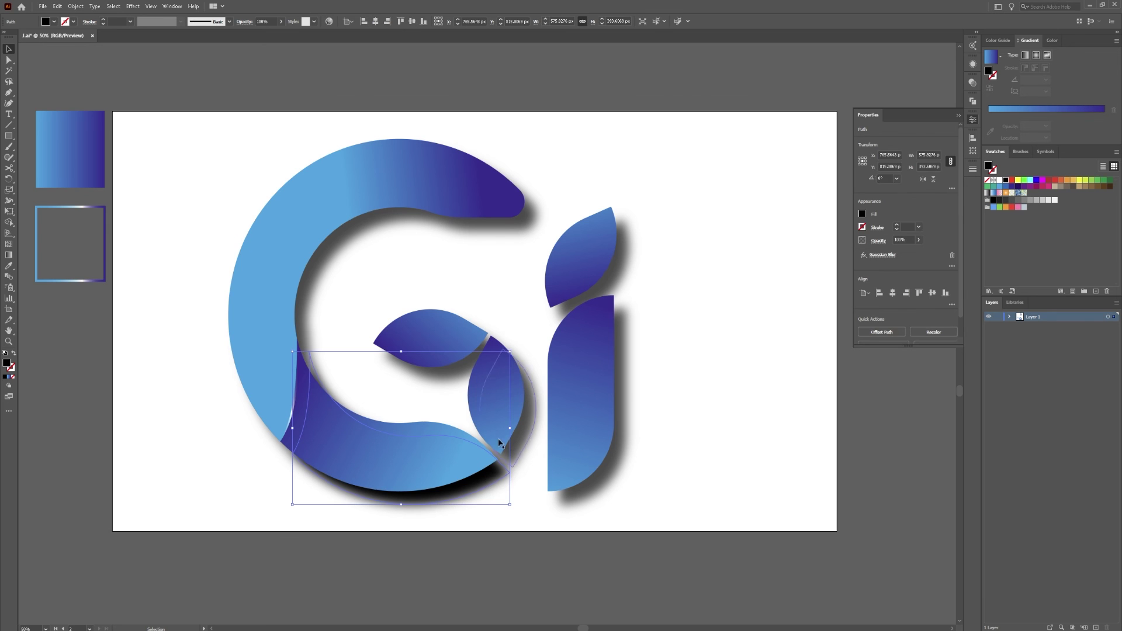
click(282, 21)
drag(280, 33, 271, 38)
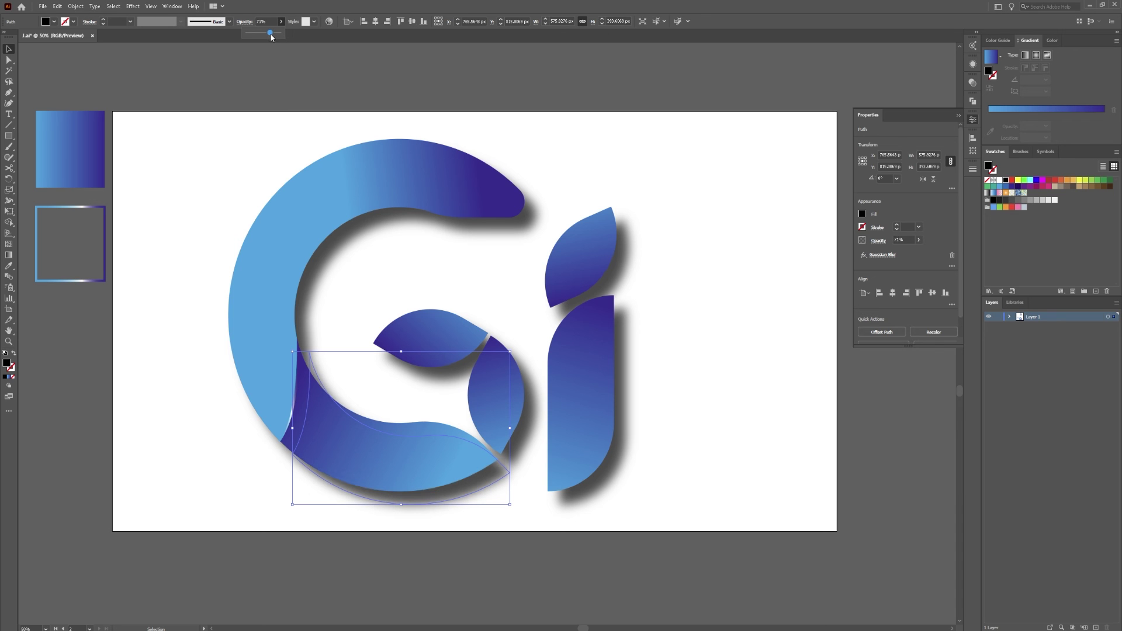
click(713, 229)
scroll(687, 176, right, 1)
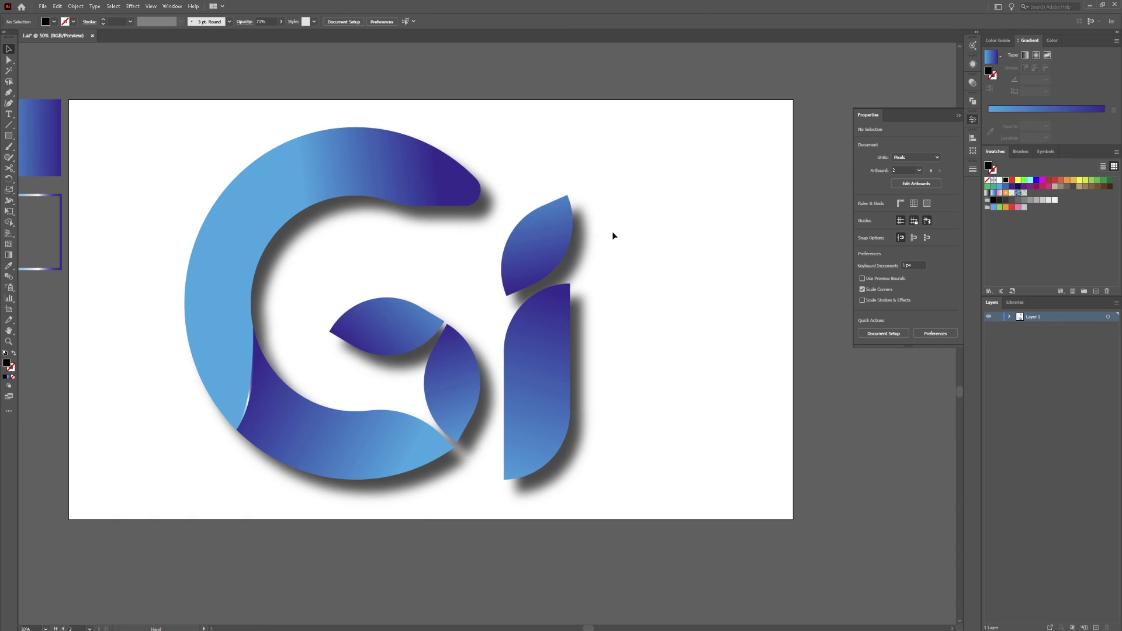
drag(503, 123, 556, 100)
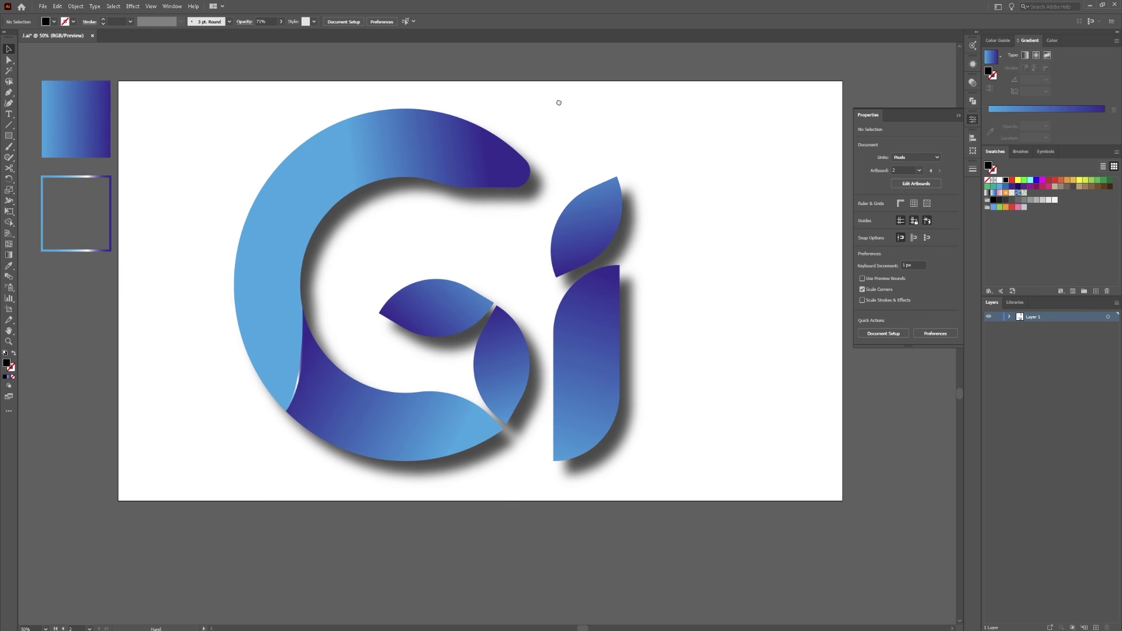